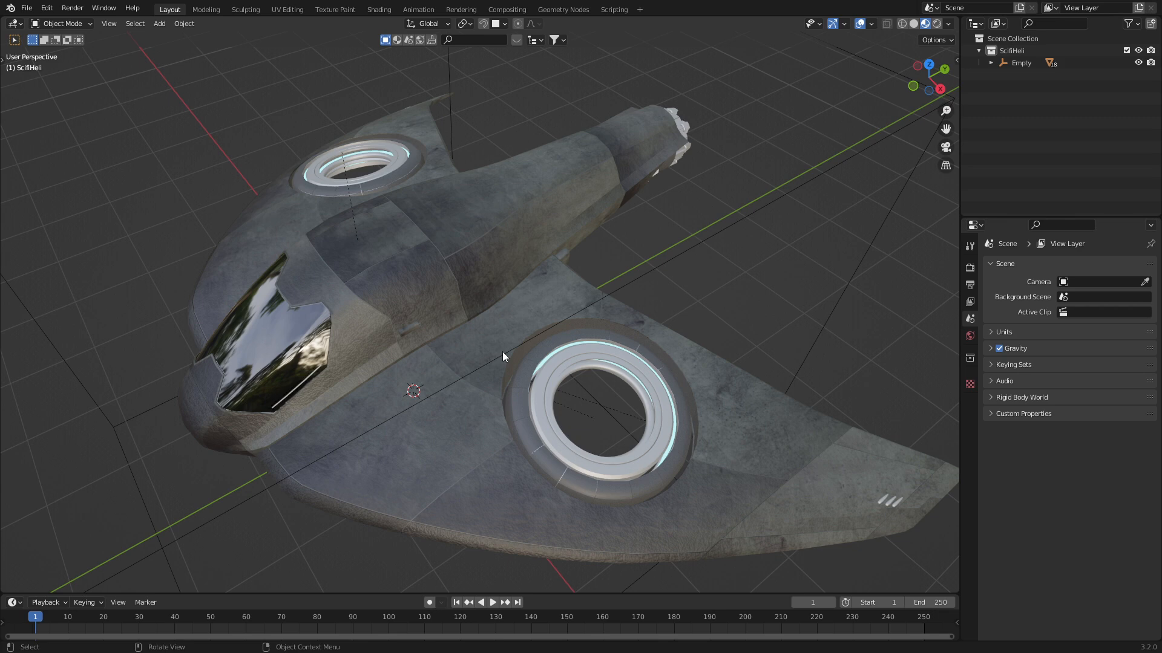
Step: Insert the Examples hatch decal onto the selected hull and scale it down to about 0.355
mouse_move(502, 351)
middle_mouse_down()
mouse_move(449, 262)
mouse_move(468, 294)
middle_mouse_up()
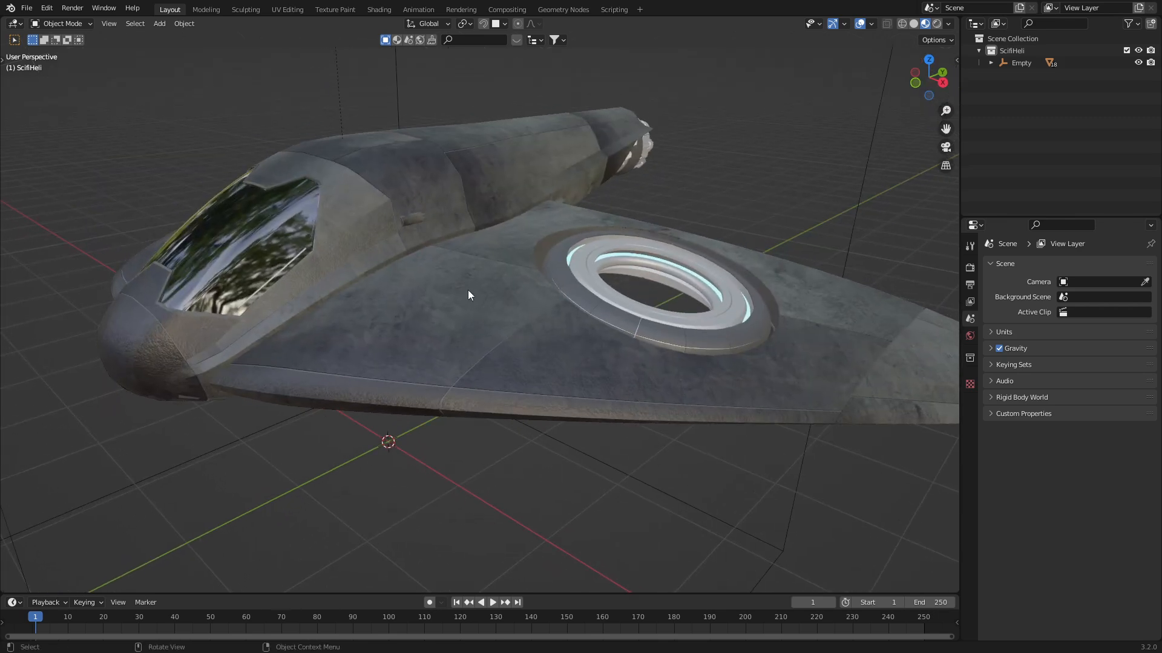
left_click(468, 296)
key("d")
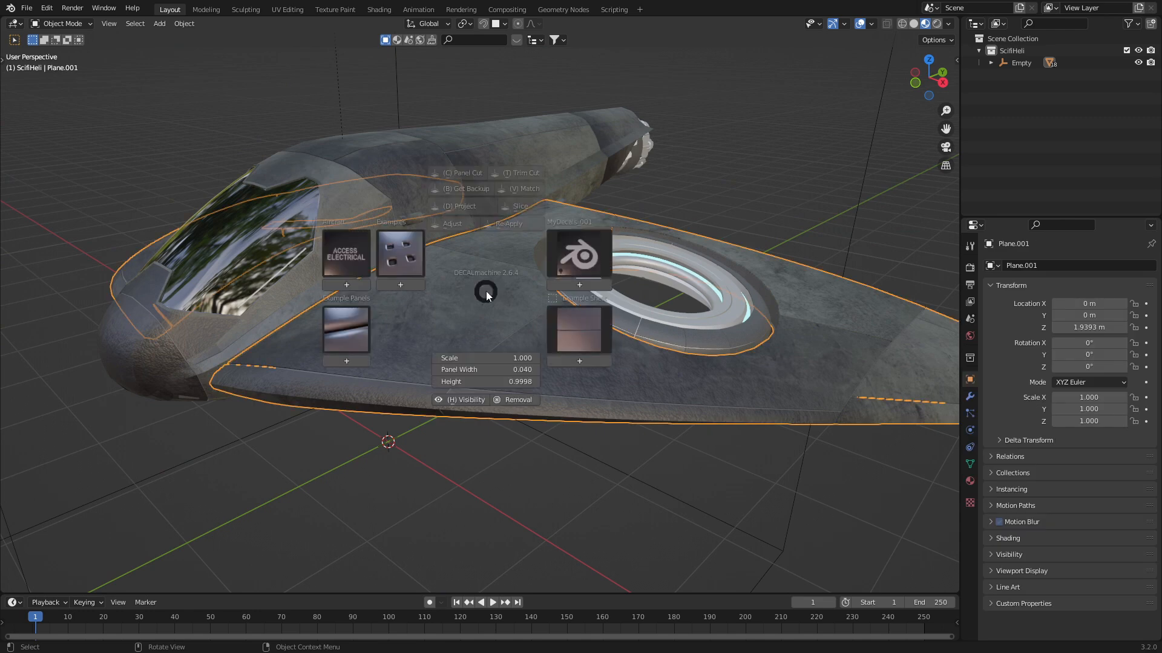
left_click(393, 248)
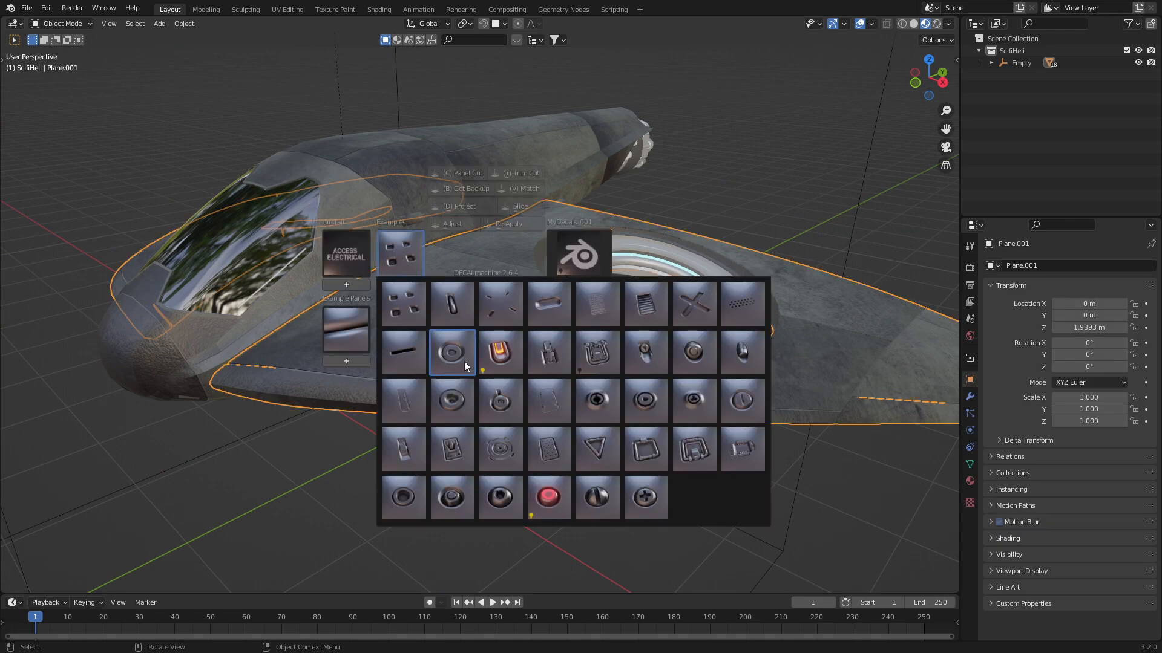
left_click(646, 456)
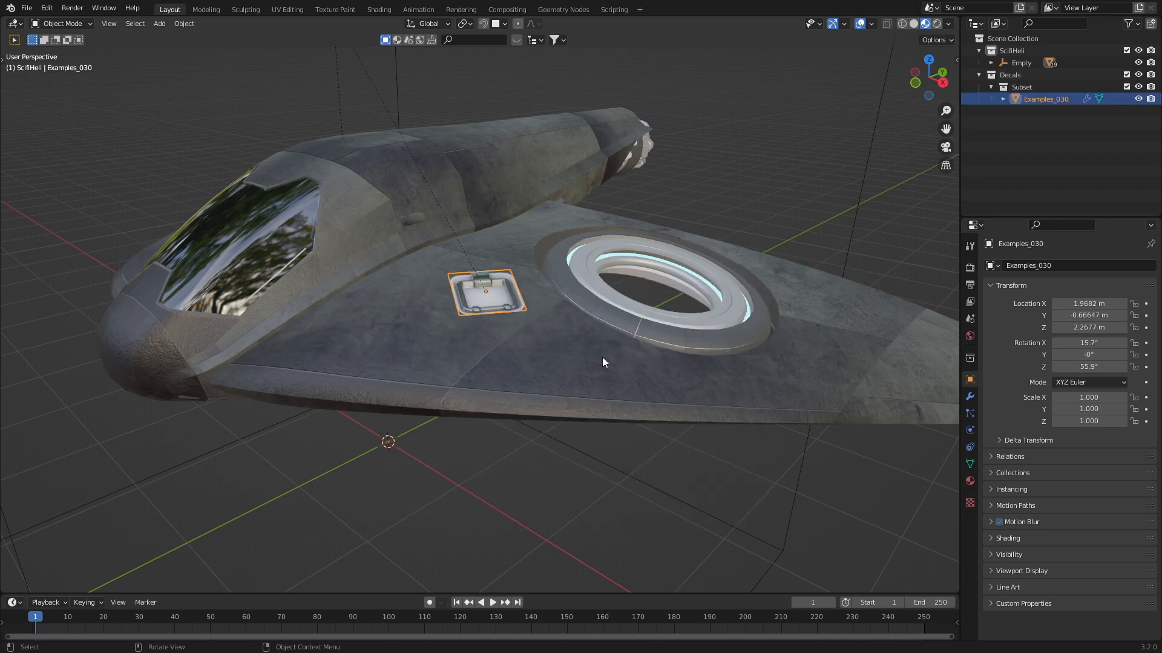
scroll(601, 356, "up", 3)
key("s")
left_click(576, 335)
scroll(577, 335, "up", 2)
scroll(578, 352, "down", 2)
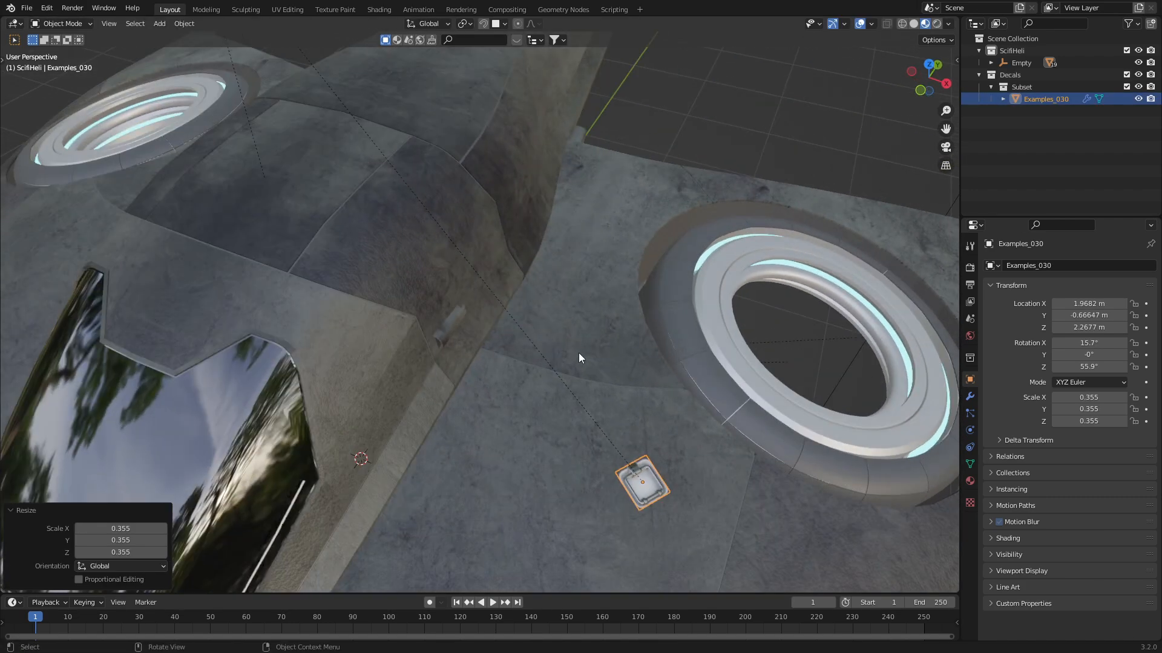
Step: Project the hatch decal onto the hull surface as Examples_030_projected
key("KP_7")
scroll(527, 404, "up", 3)
mouse_move(530, 402)
middle_mouse_down()
mouse_move(484, 288)
mouse_move(532, 332)
mouse_move(531, 311)
mouse_move(586, 311)
mouse_move(557, 324)
mouse_move(575, 334)
middle_mouse_up()
scroll(545, 351, "up", 4)
scroll(571, 351, "up", 2)
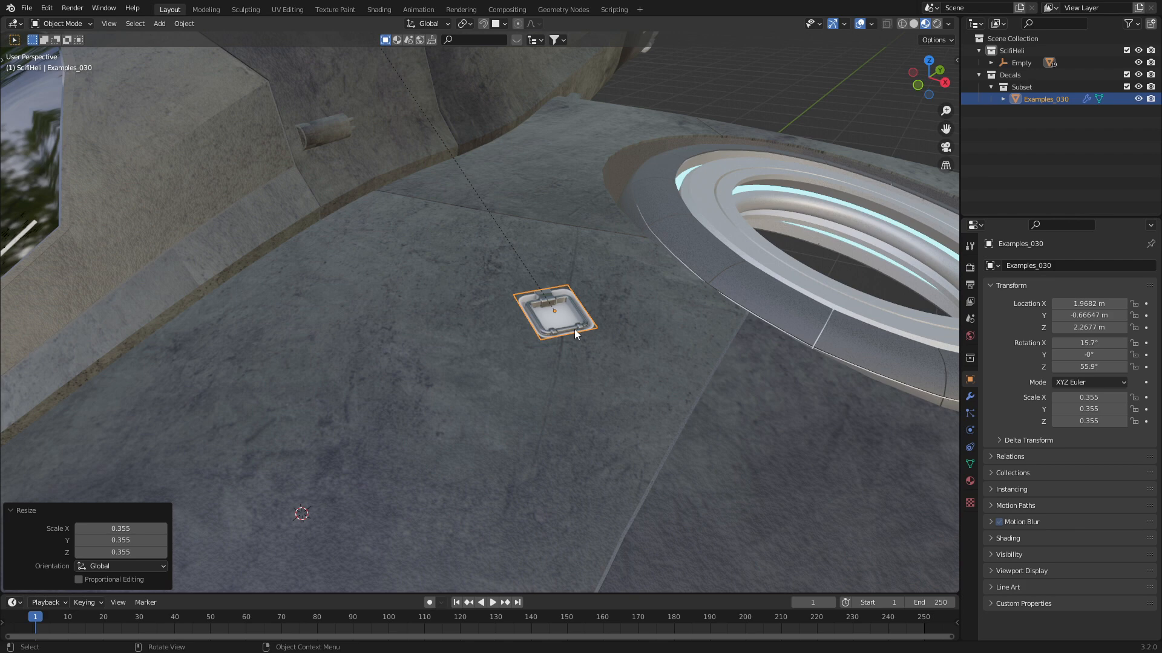
key("d")
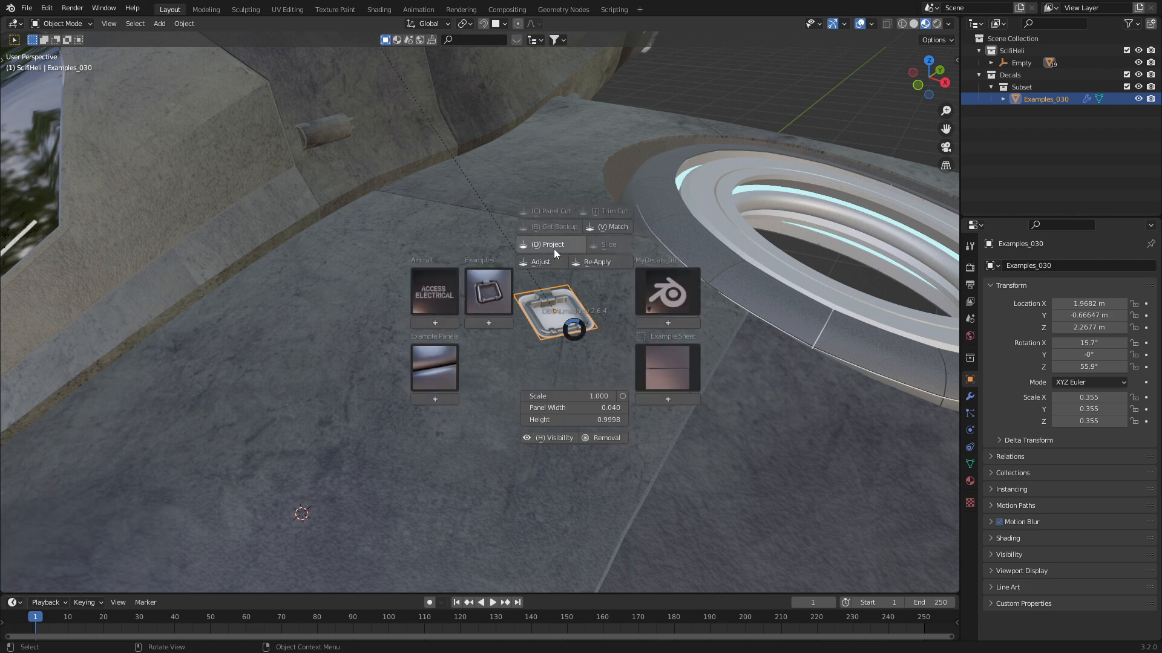
left_click(553, 253)
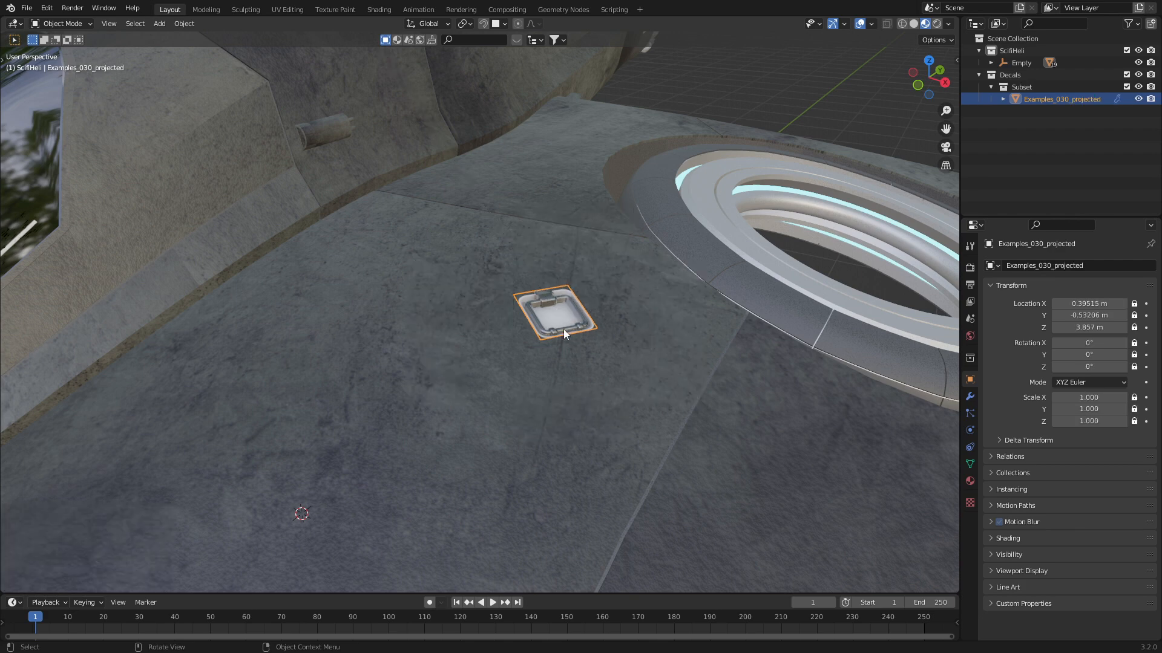
scroll(564, 330, "up", 3)
Step: Match the hatch decal's materials to the hull with subset Default and material Glass
key("d")
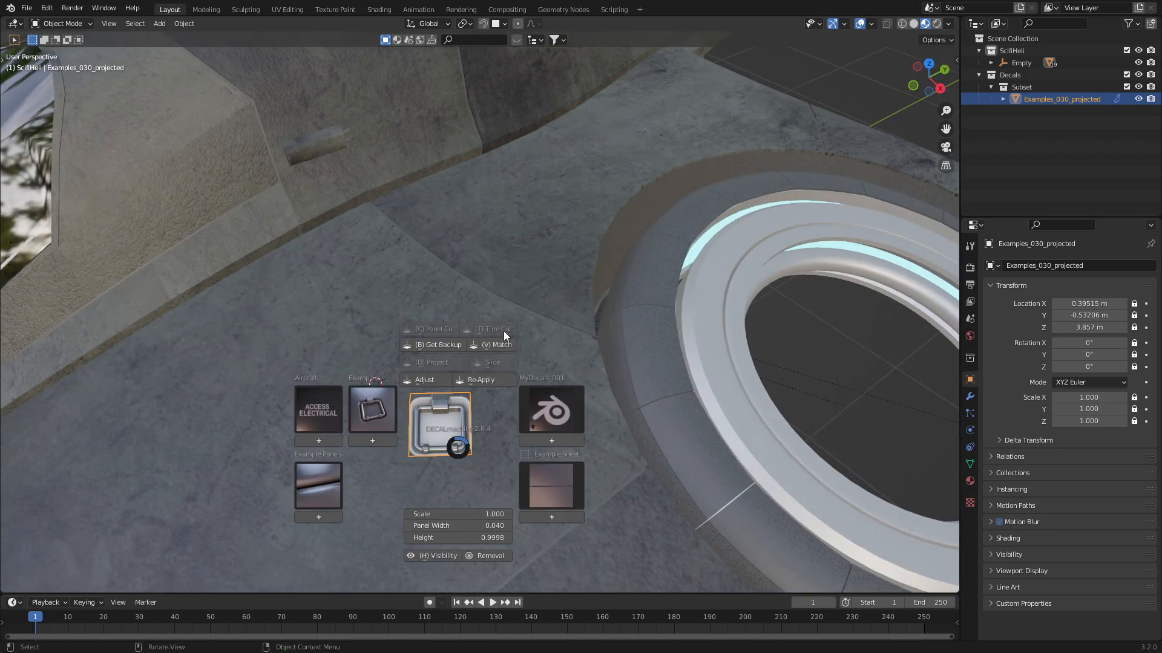
left_click(499, 348)
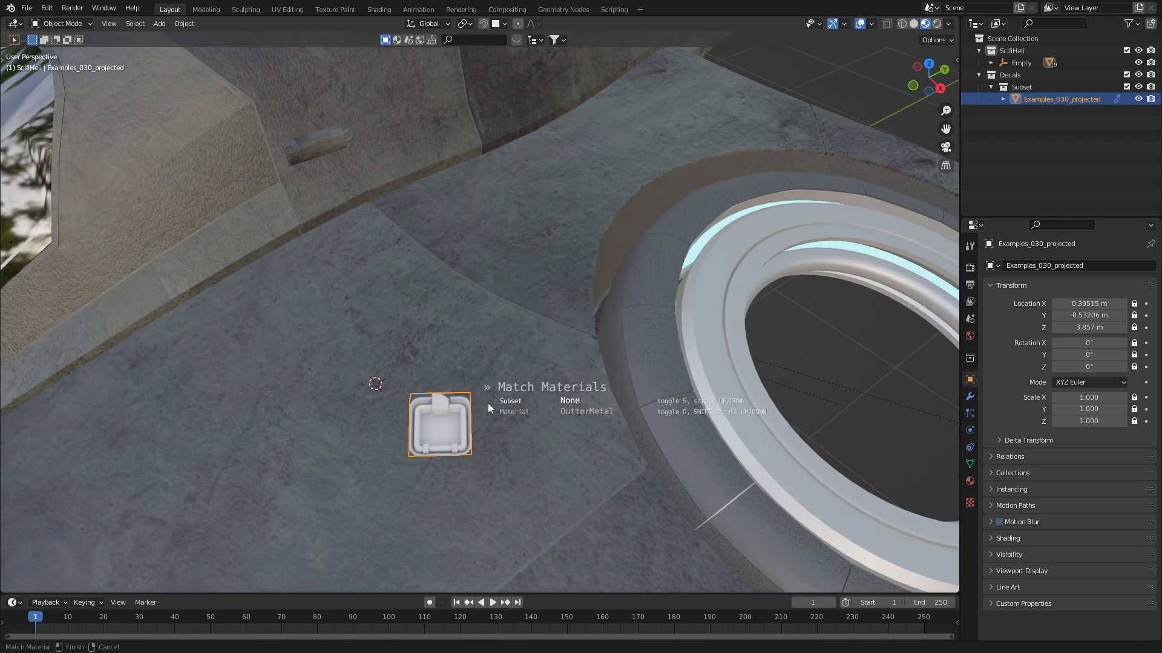
scroll(487, 408, "down", 1)
scroll(487, 407, "down", 2)
scroll(487, 407, "down", 1)
scroll(488, 408, "down", 2)
scroll(488, 404, "down", 2)
scroll(488, 406, "down", 2)
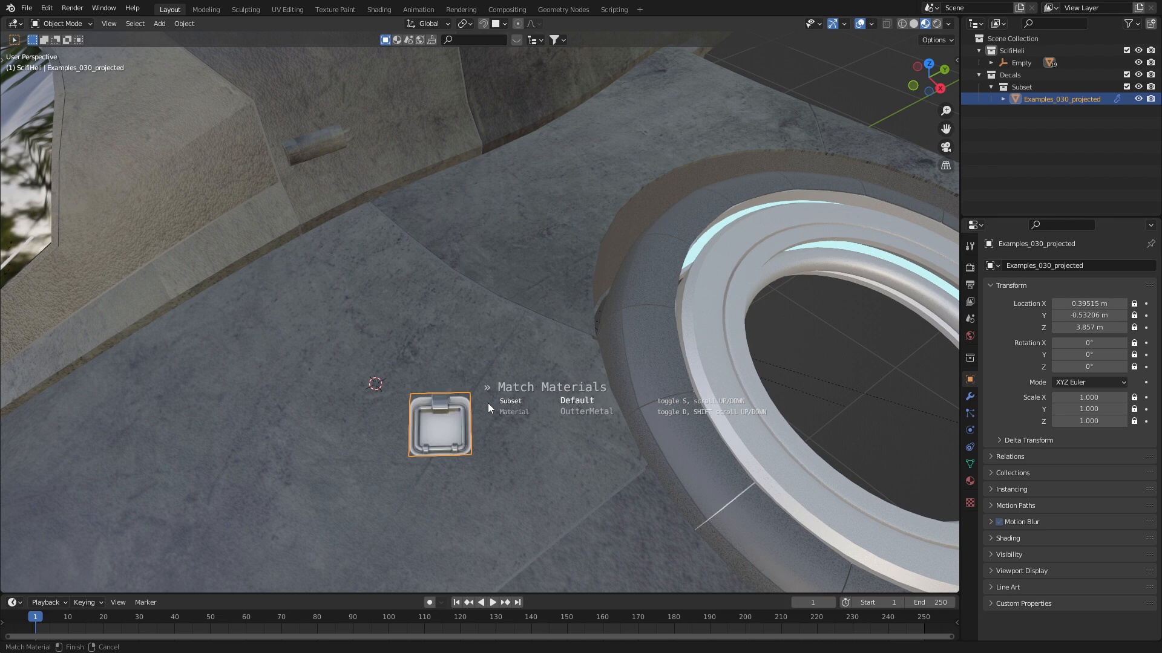
scroll(487, 405, "down", 1)
scroll(487, 408, "down", 1)
key("shift")
scroll(487, 403, "down", 2, "shift")
scroll(487, 403, "down", 2, "shift")
scroll(488, 402, "down", 1, "shift")
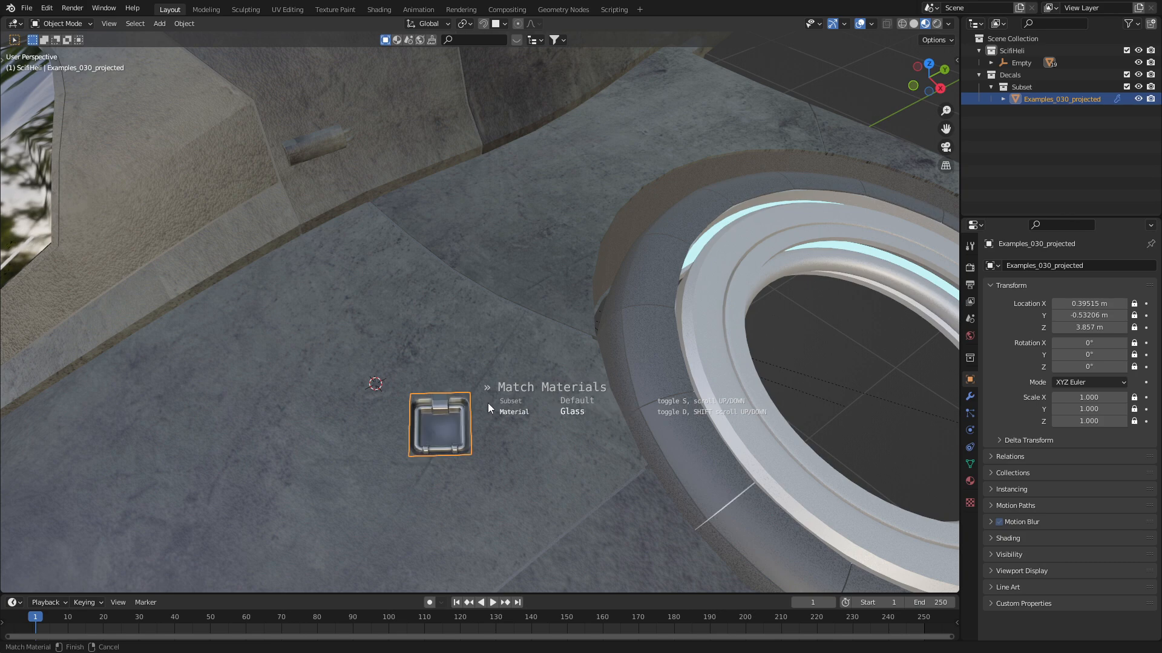
left_click(488, 404)
mouse_move(485, 408)
middle_mouse_down()
mouse_move(685, 246)
mouse_move(652, 281)
middle_mouse_up()
scroll(454, 342, "up", 5)
scroll(484, 335, "up", 2)
scroll(500, 337, "up", 2)
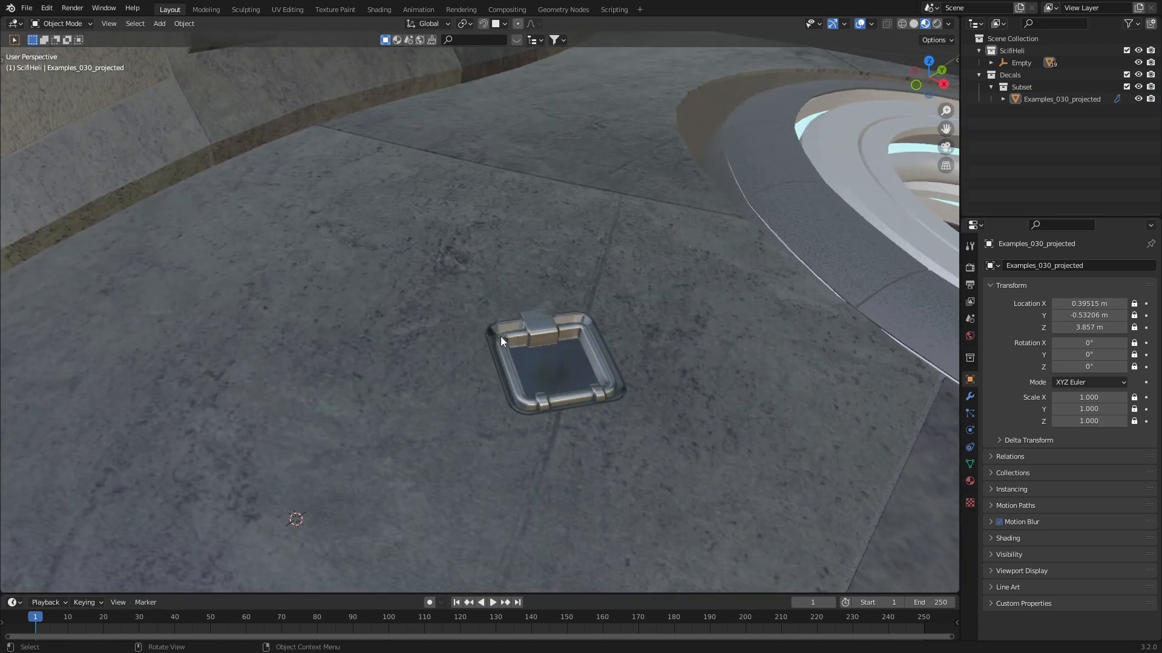
scroll(563, 332, "up", 3)
Step: Select the hatch decal and start adjusting its height offset toward 0.0020
left_click(579, 367)
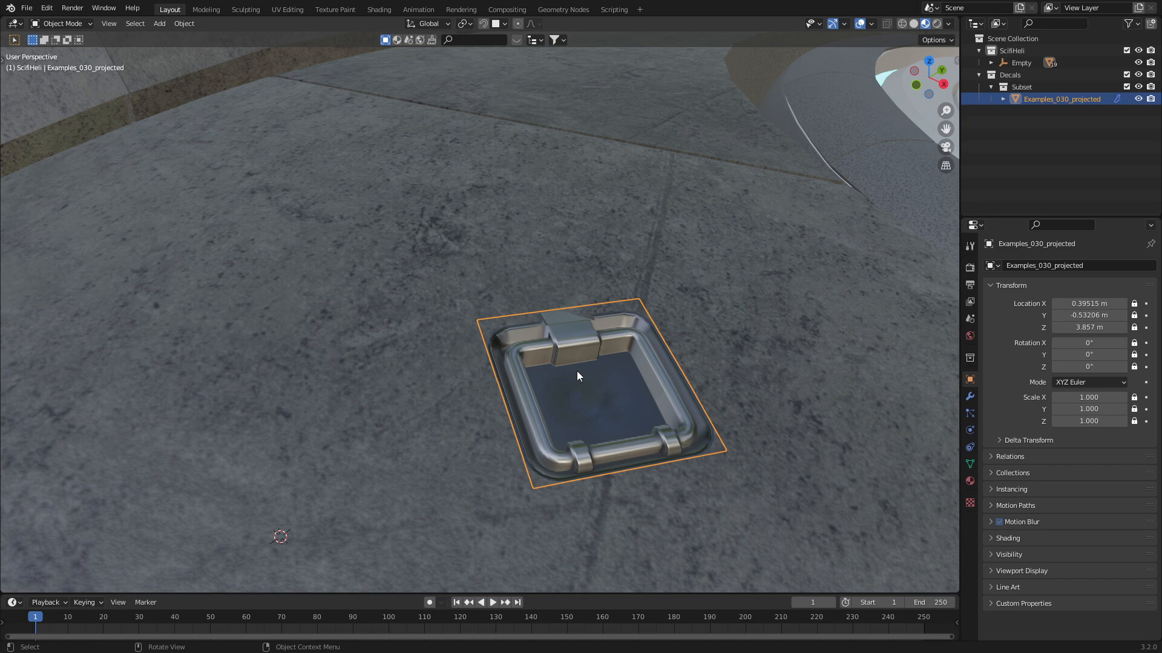
key("d")
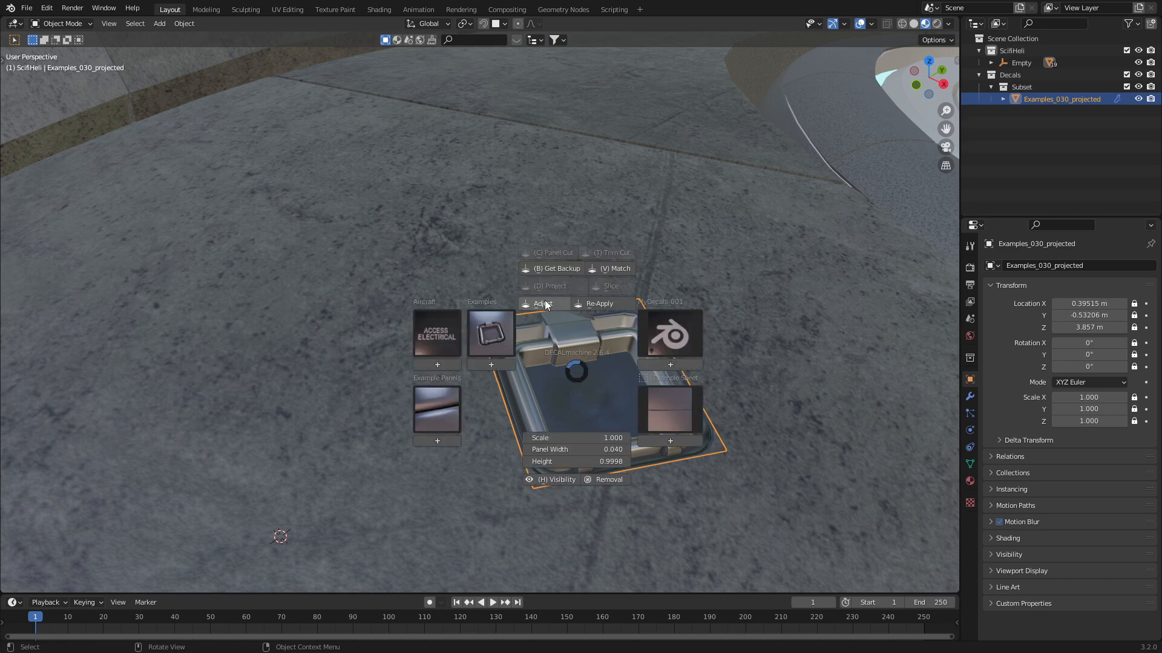
left_click(546, 306)
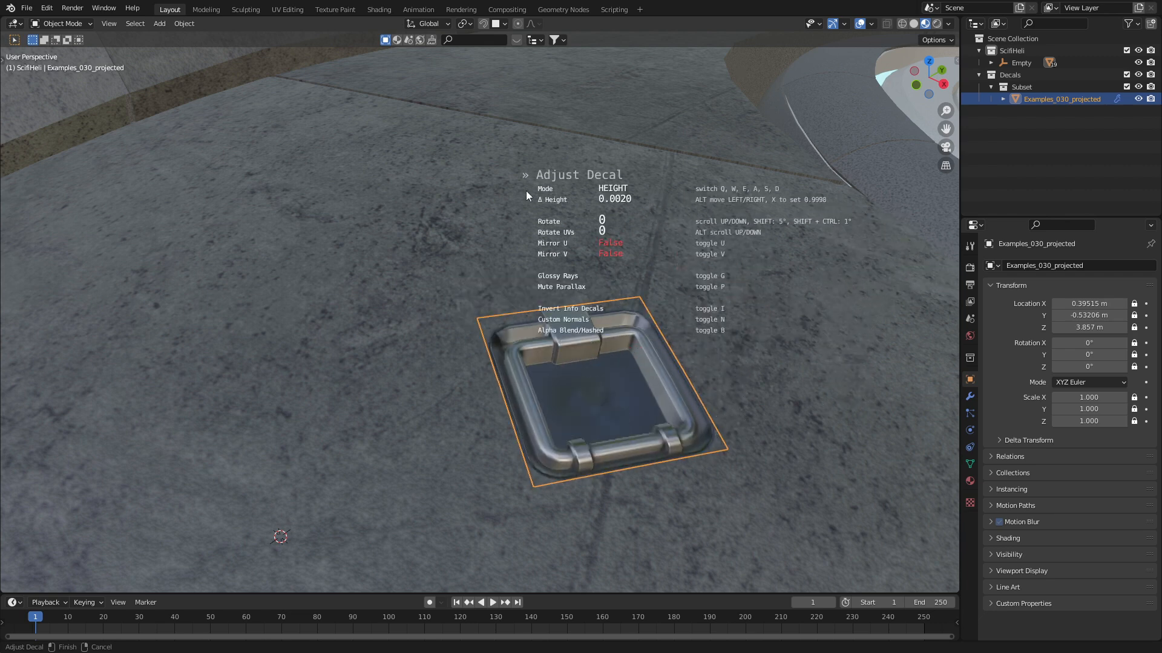
Step: Confirm the hatch height, then insert the Aircraft DANGER decal and scale it to about 0.408
left_click(525, 191)
scroll(591, 376, "up", 2)
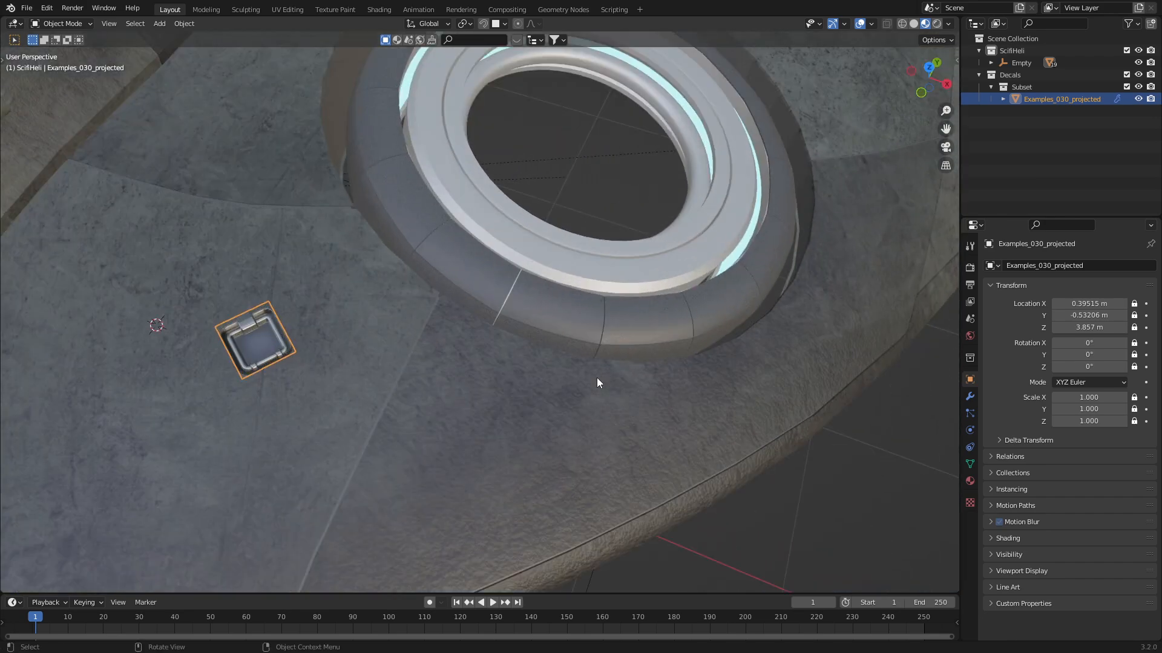
key("d")
left_click(460, 349)
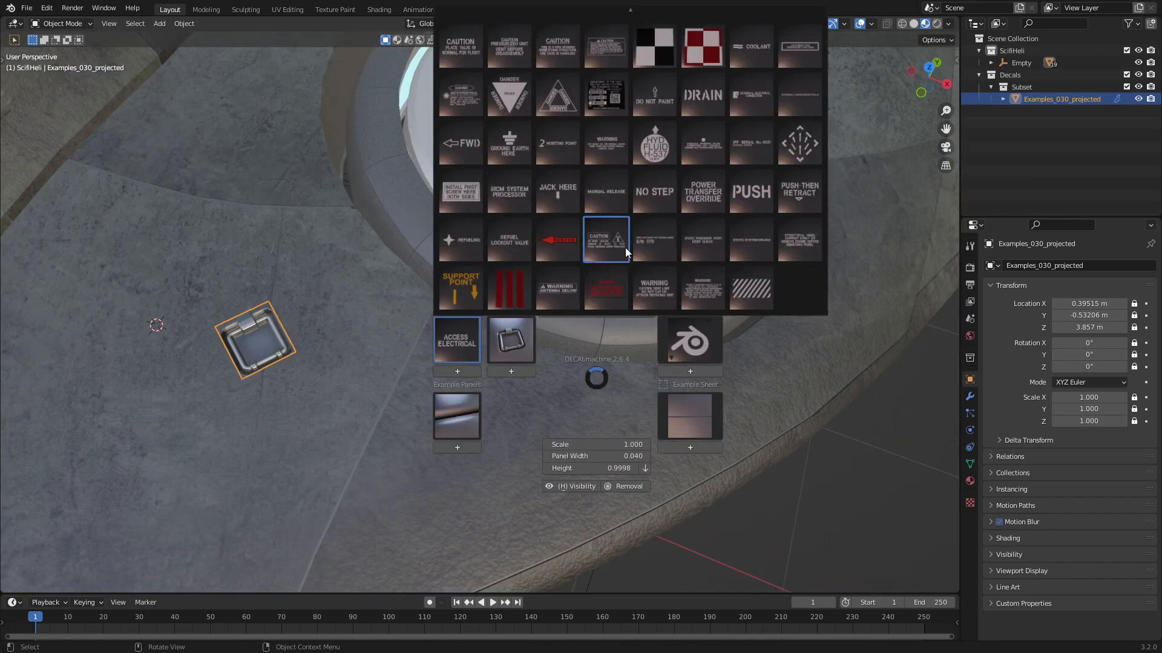
left_click(555, 111)
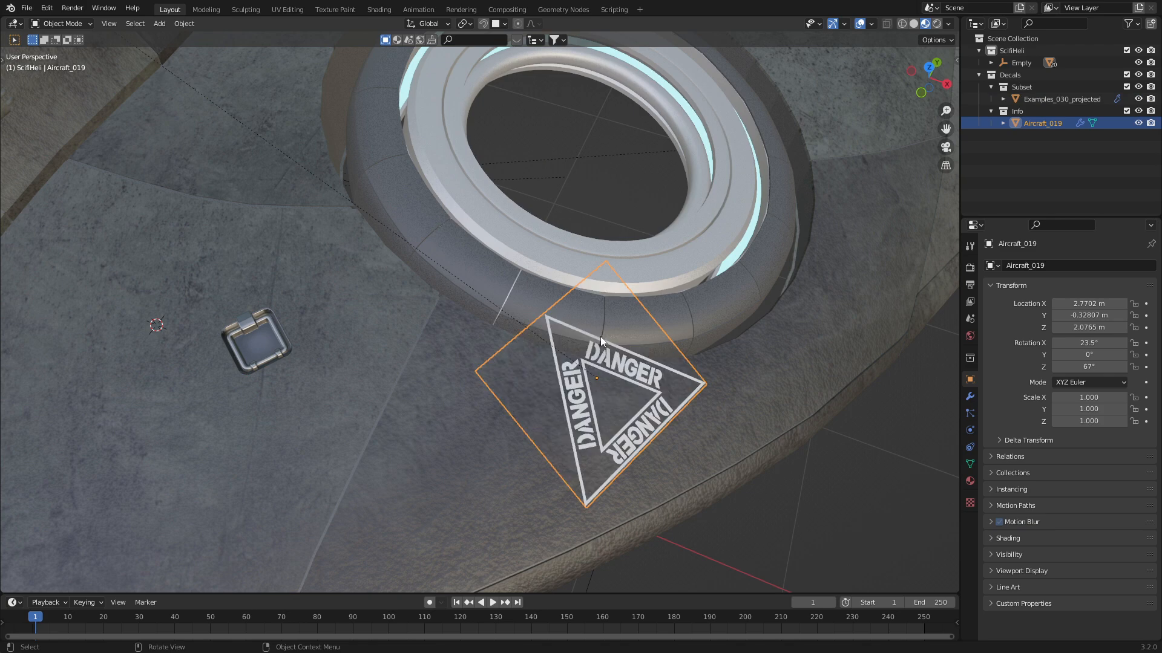
key("s")
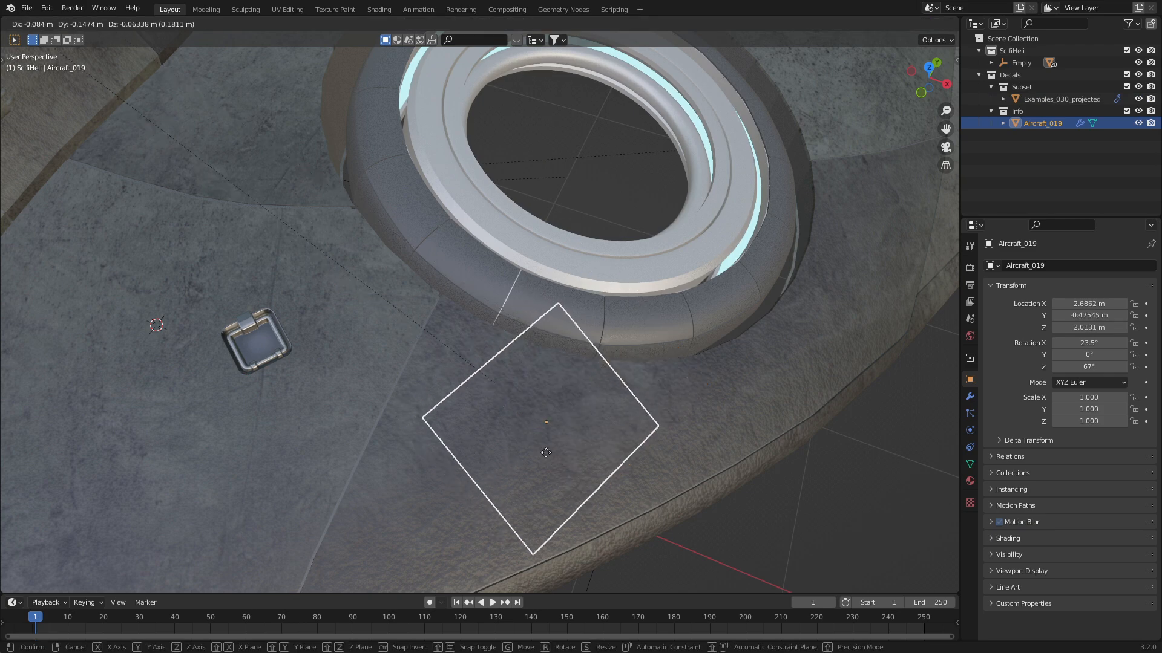
left_click(660, 356)
Step: Place the DANGER decal beside the ring, rotate it and lift it slightly on Z
key("KP_7")
key("g")
left_click(651, 429)
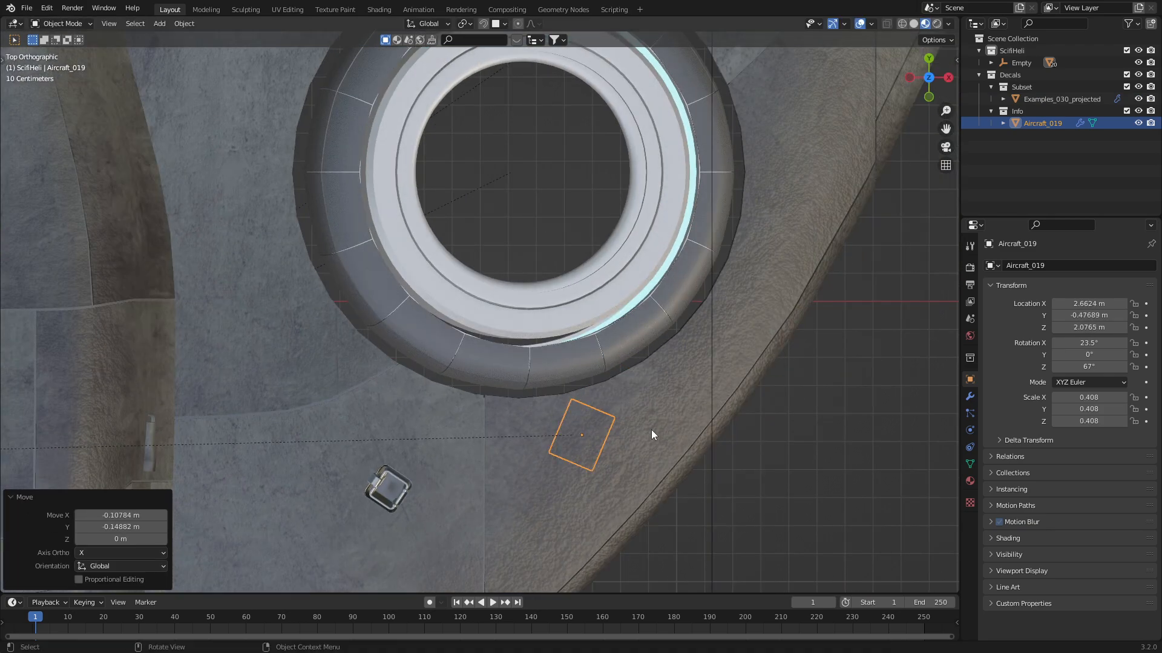
key("r")
left_click(640, 496)
mouse_move(640, 495)
middle_mouse_down()
mouse_move(600, 416)
mouse_move(600, 433)
mouse_move(540, 392)
middle_mouse_up()
key("g")
key("z")
left_click(597, 388)
Step: Project the DANGER decal onto the hull and begin adjusting its height
key("d")
left_click(576, 349)
key("KP_Decimal")
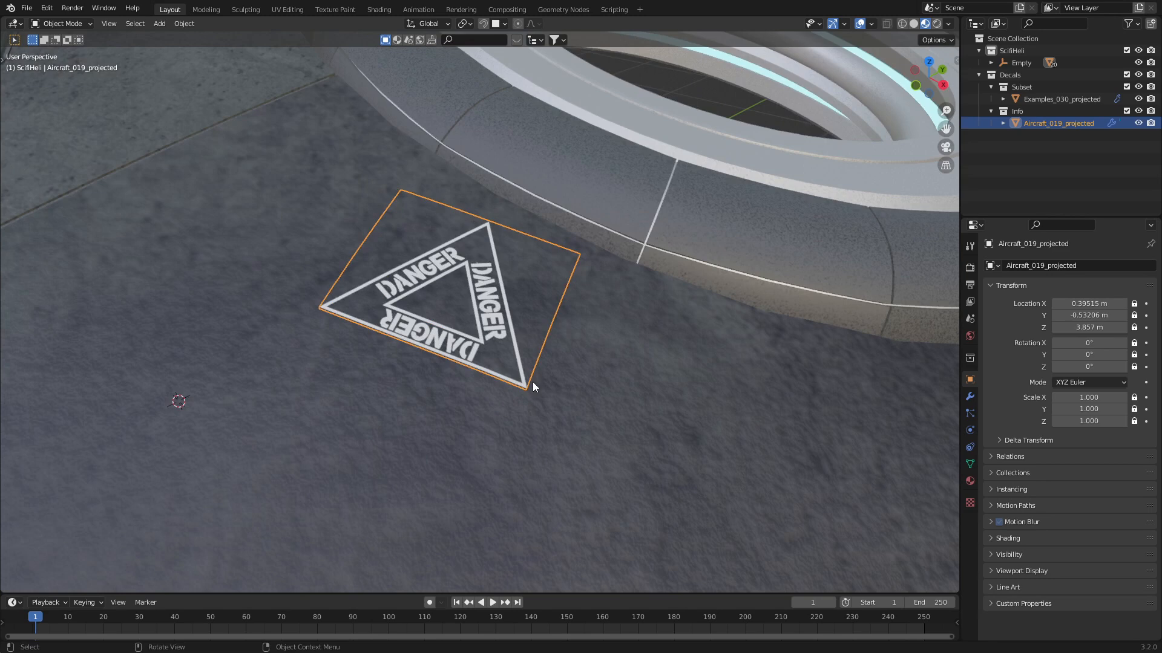
key("d")
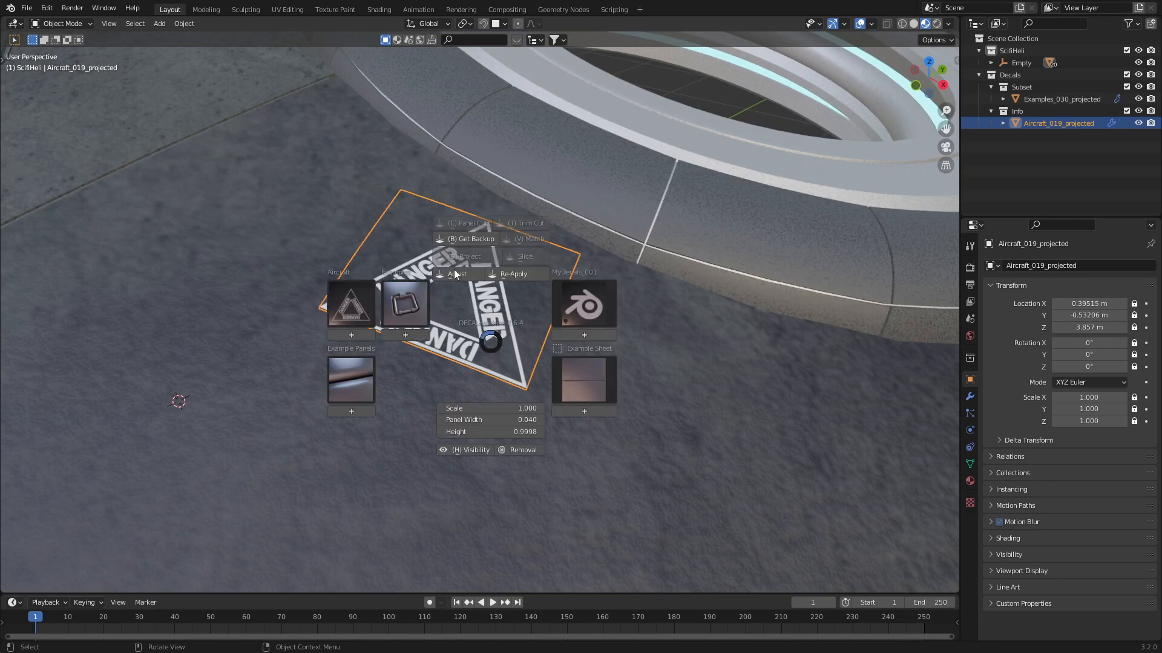
left_click(457, 273)
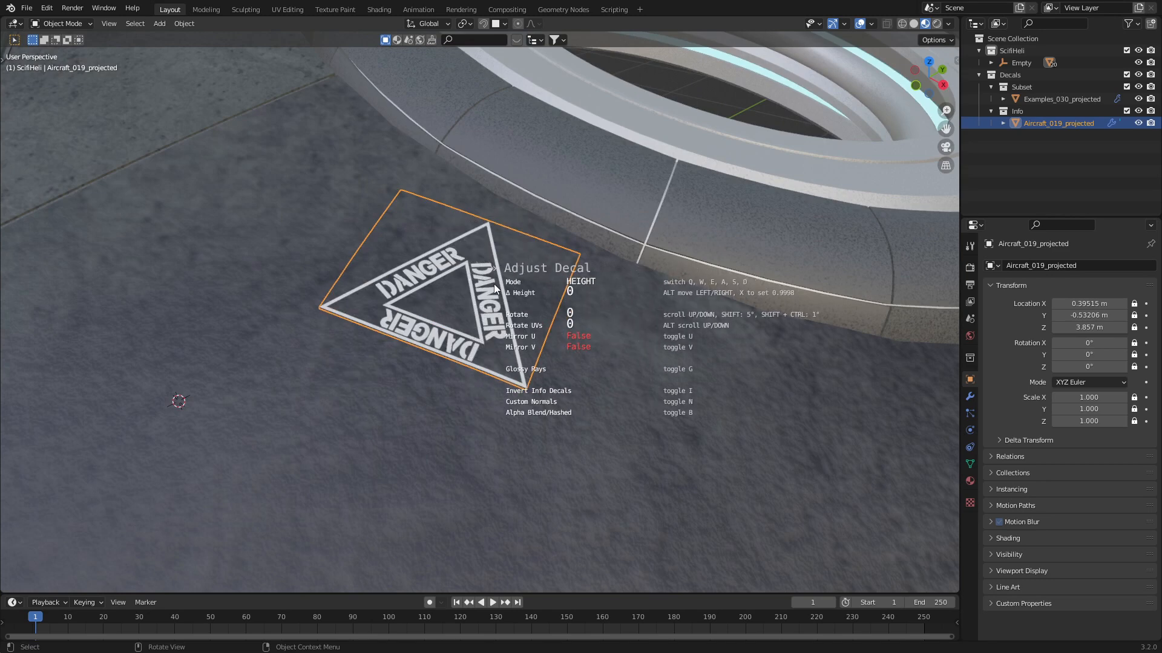
scroll(495, 284, "up", 1)
Step: Confirm the DANGER height, then select the fuselage side as the next decal target
left_click(663, 430)
key("Home")
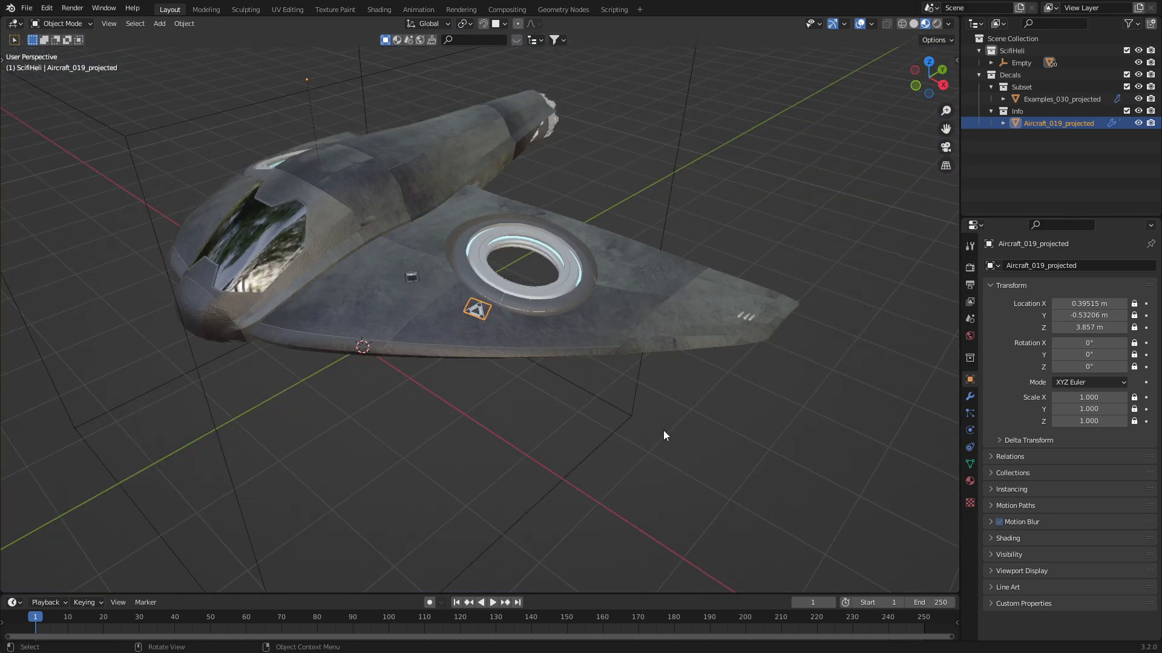
scroll(581, 458, "up", 5)
mouse_move(566, 475)
middle_mouse_down()
mouse_move(523, 438)
mouse_move(613, 282)
mouse_move(513, 385)
mouse_move(575, 331)
middle_mouse_up()
scroll(592, 374, "up", 3)
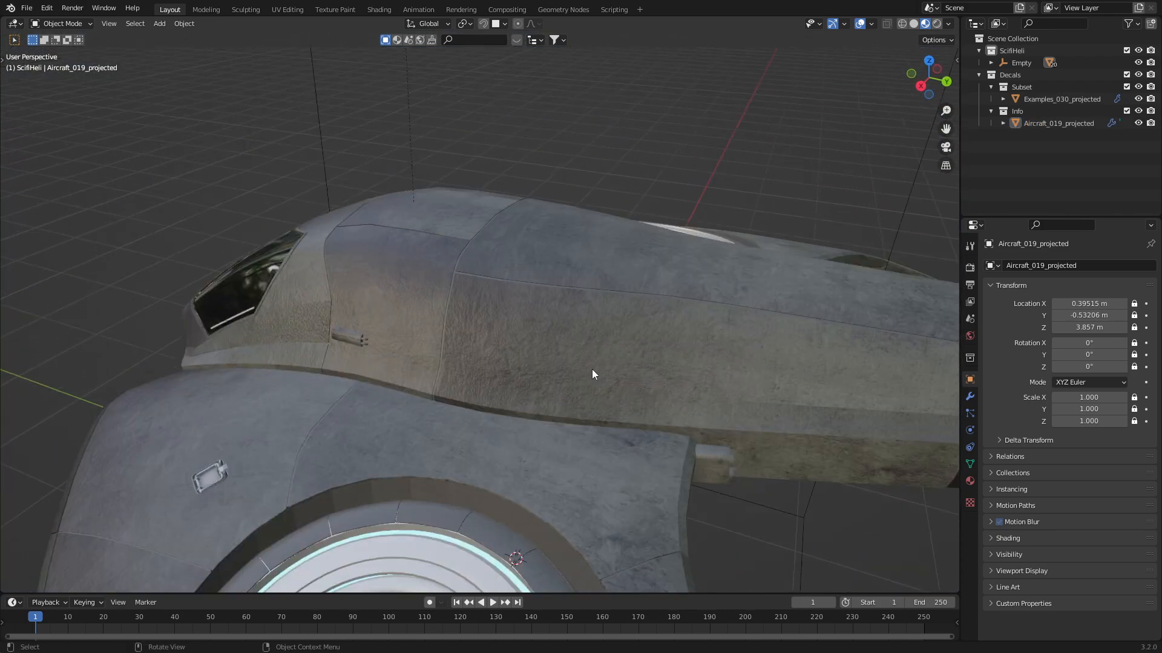
mouse_move(593, 374)
middle_mouse_down()
mouse_move(555, 386)
mouse_move(558, 376)
middle_mouse_up()
left_click(561, 372)
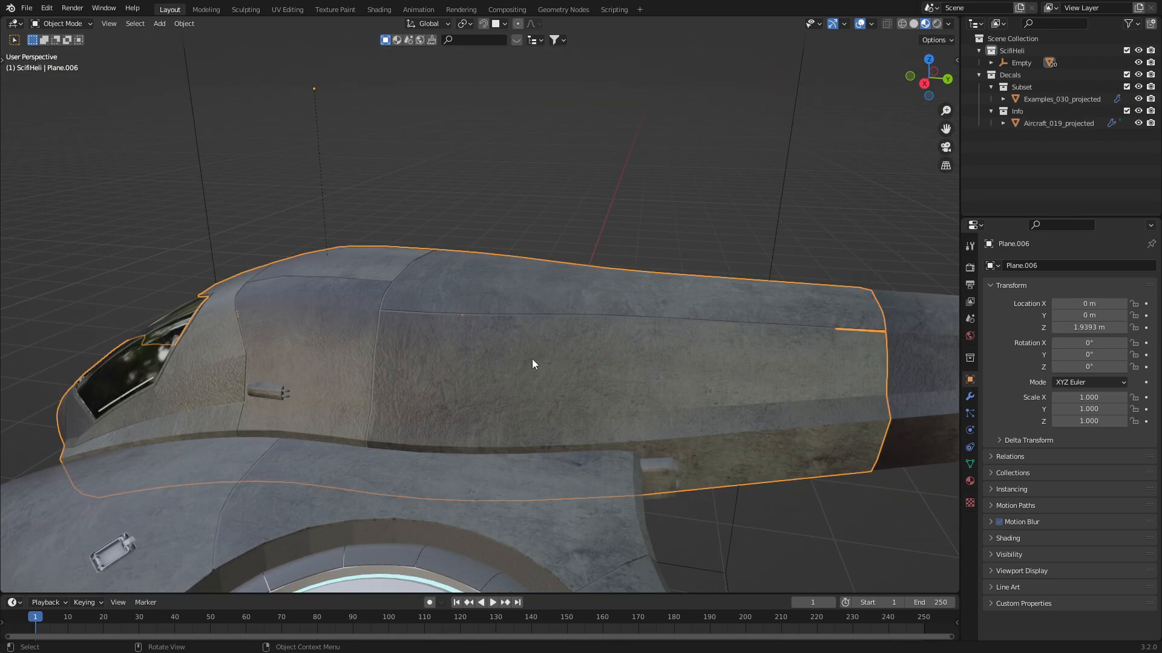
Step: Insert the Examples_006 vent decal on the fuselage and rotate it upright
key("d")
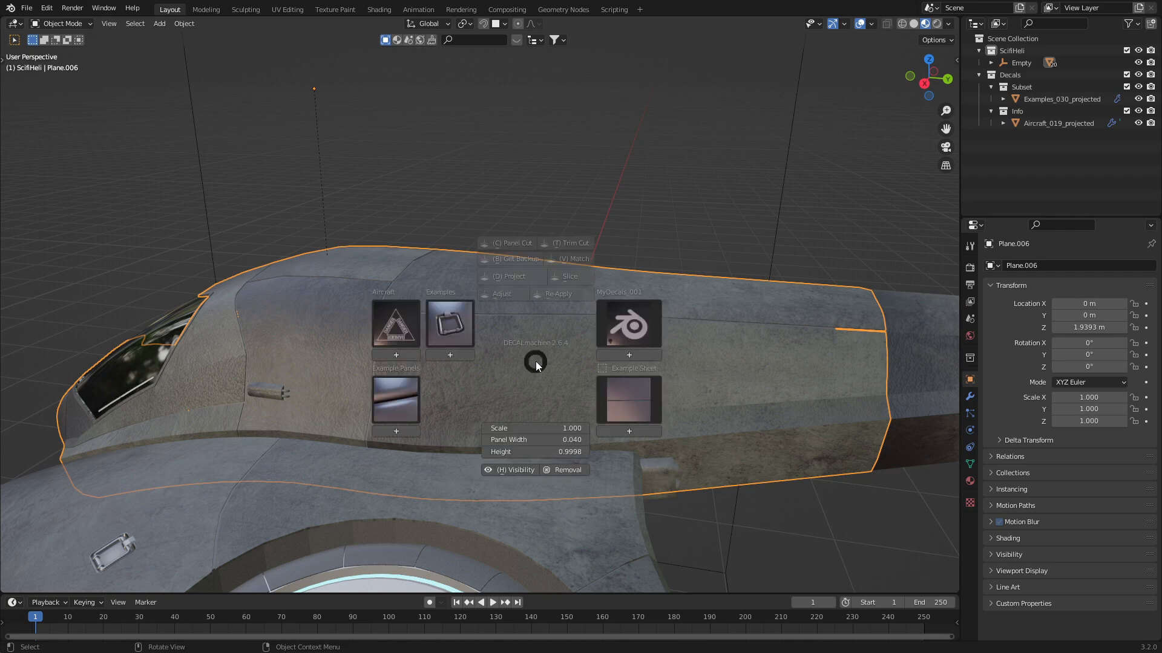
left_click(470, 321)
left_click(450, 314)
left_click(696, 375)
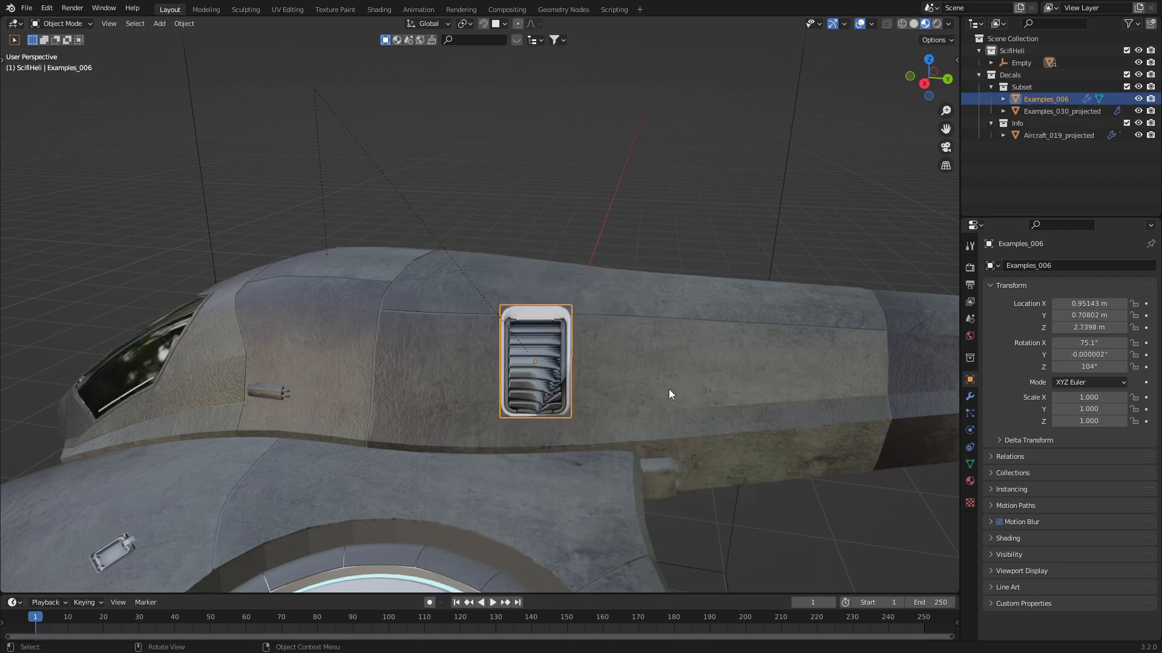
key("r")
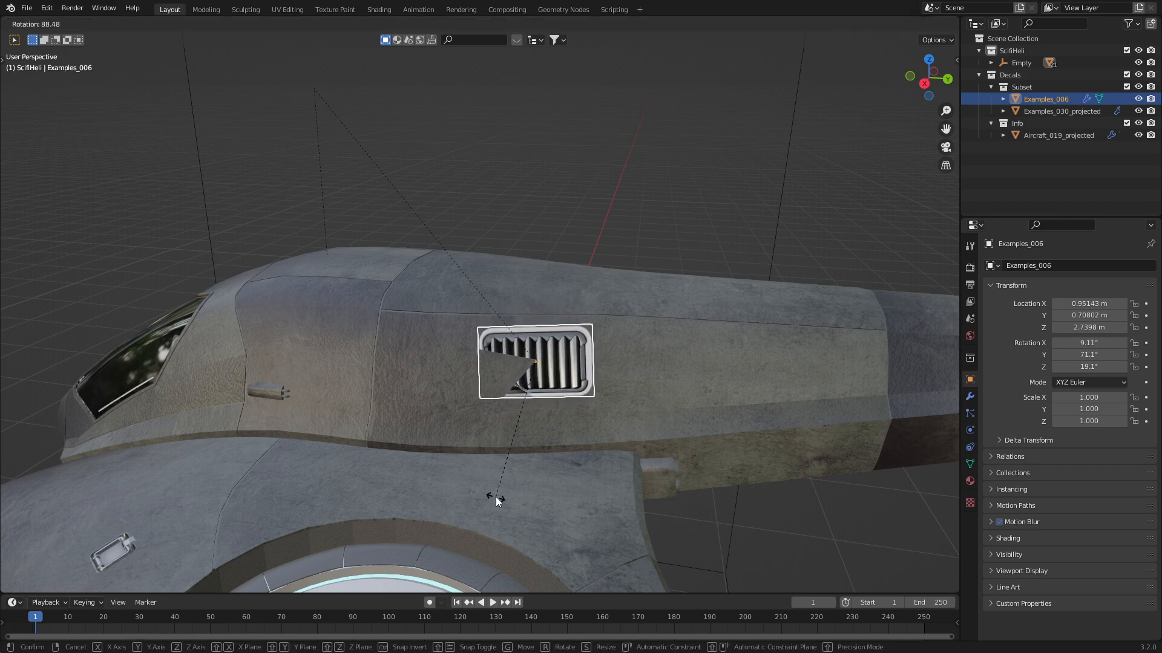
left_click(492, 493)
Step: Slide the vent along the hull and project it as Examples_006_projected
mouse_move(493, 493)
middle_mouse_down()
mouse_move(482, 427)
mouse_move(456, 426)
middle_mouse_up()
key("g")
key("y")
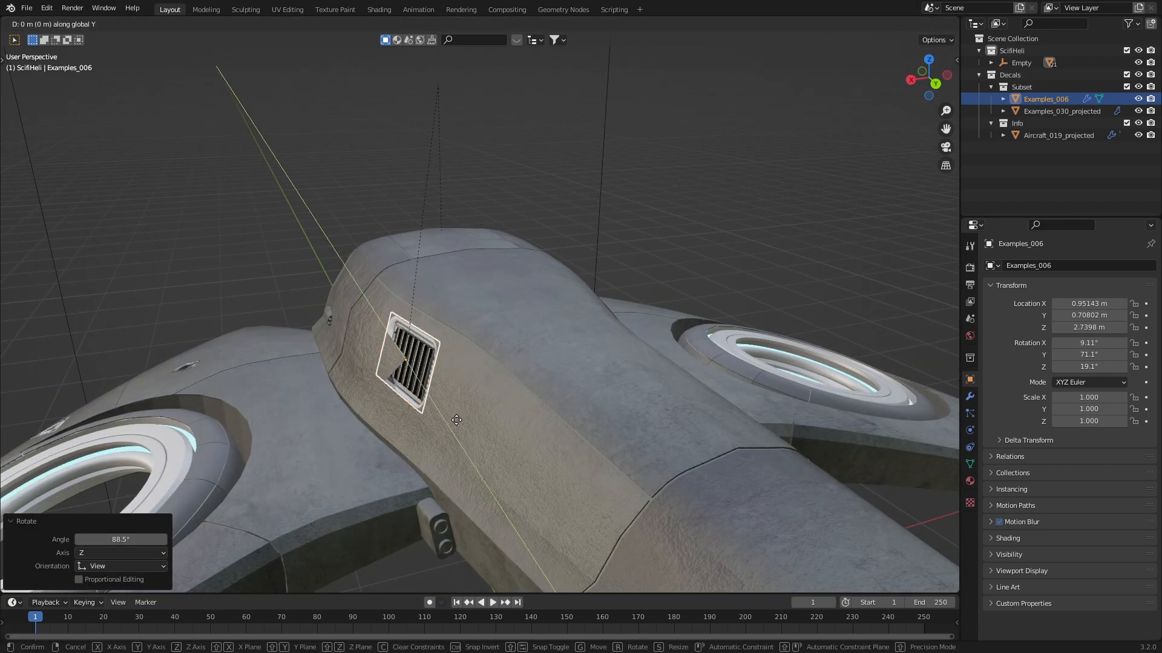
key("x")
left_click(447, 422)
scroll(676, 440, "up", 5)
key("d")
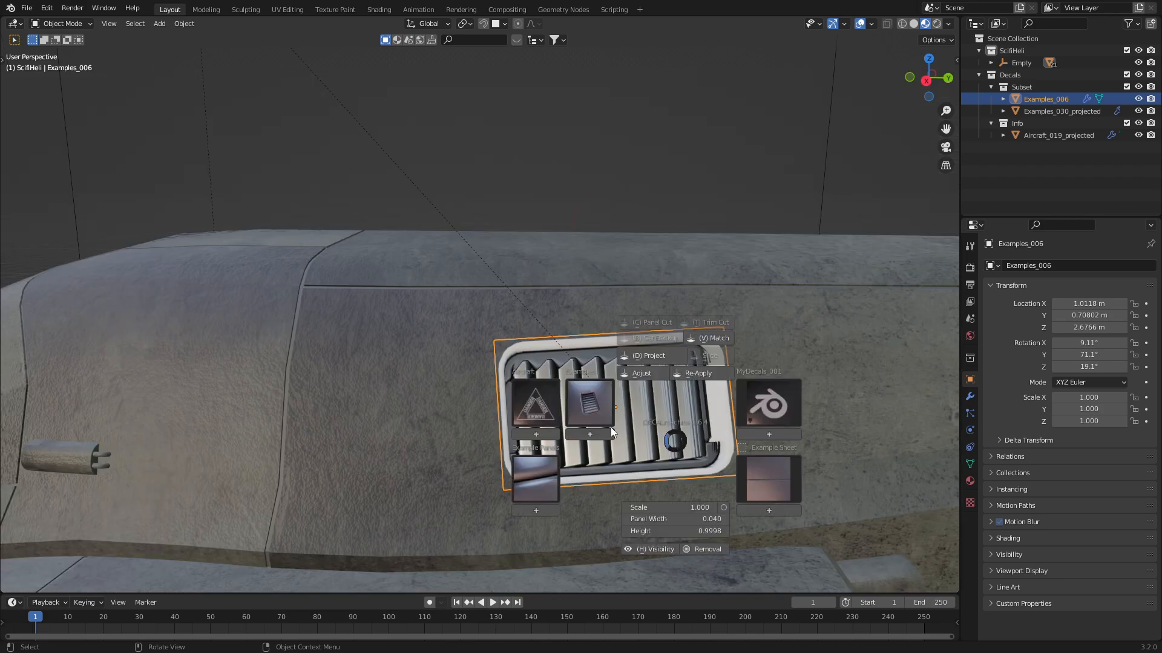
left_click(649, 355)
mouse_move(621, 400)
middle_mouse_down()
mouse_move(549, 402)
mouse_move(576, 422)
mouse_move(627, 398)
mouse_move(724, 391)
mouse_move(660, 391)
mouse_move(608, 409)
mouse_move(566, 395)
middle_mouse_up()
Step: Add the Aircraft NO STEP warning decal on the hull beside the vent
left_click(716, 341)
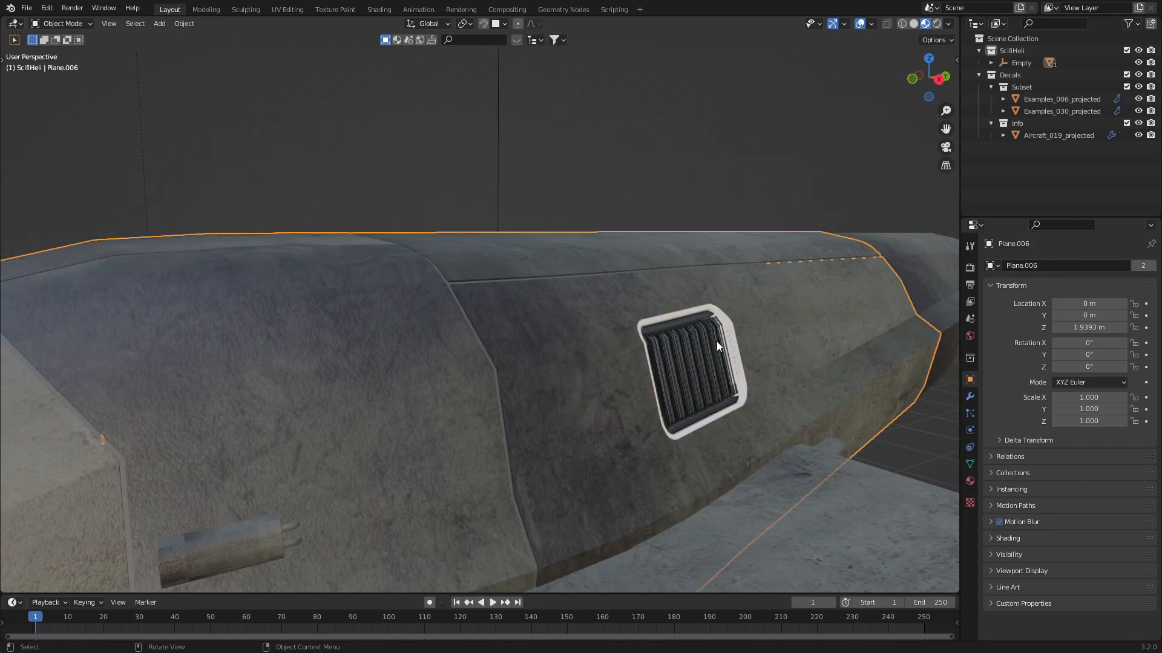
key("Tab")
key("Tab")
key("Tab")
key("Tab")
mouse_move(745, 367)
middle_mouse_down()
mouse_move(609, 370)
mouse_move(470, 394)
mouse_move(526, 446)
mouse_move(704, 428)
mouse_move(697, 439)
mouse_move(565, 436)
middle_mouse_up()
scroll(526, 446, "up", 3)
scroll(565, 414, "down", 3)
scroll(565, 437, "down", 4)
scroll(561, 430, "down", 3)
scroll(570, 461, "down", 1)
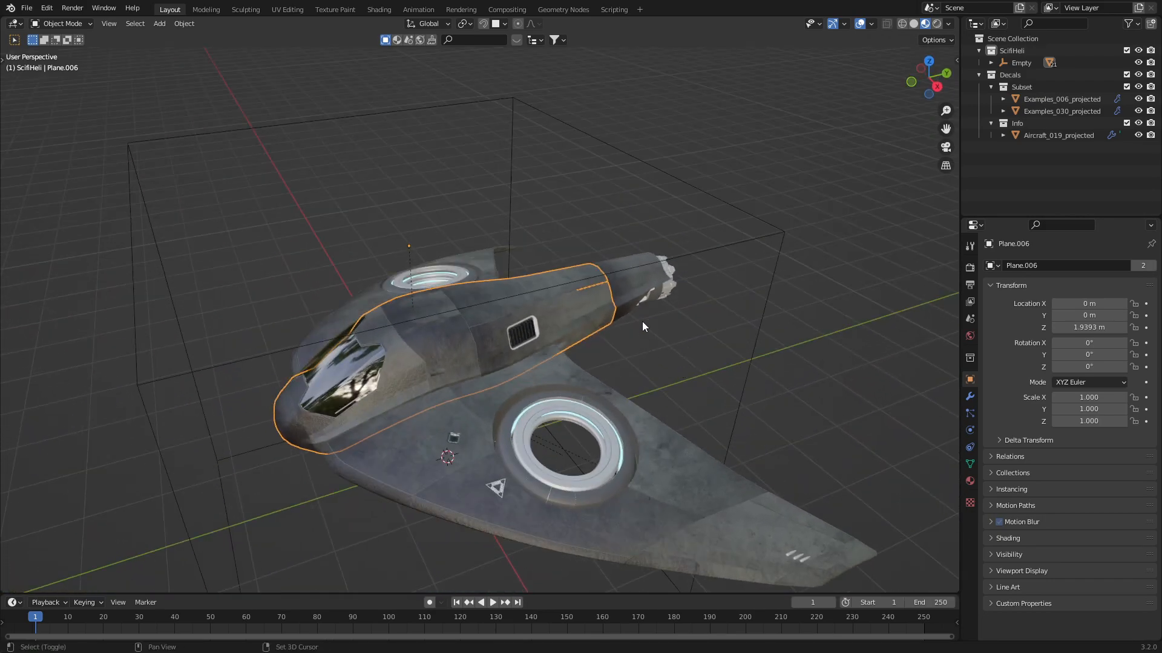
scroll(509, 313, "up", 1)
scroll(439, 332, "up", 3)
key("d")
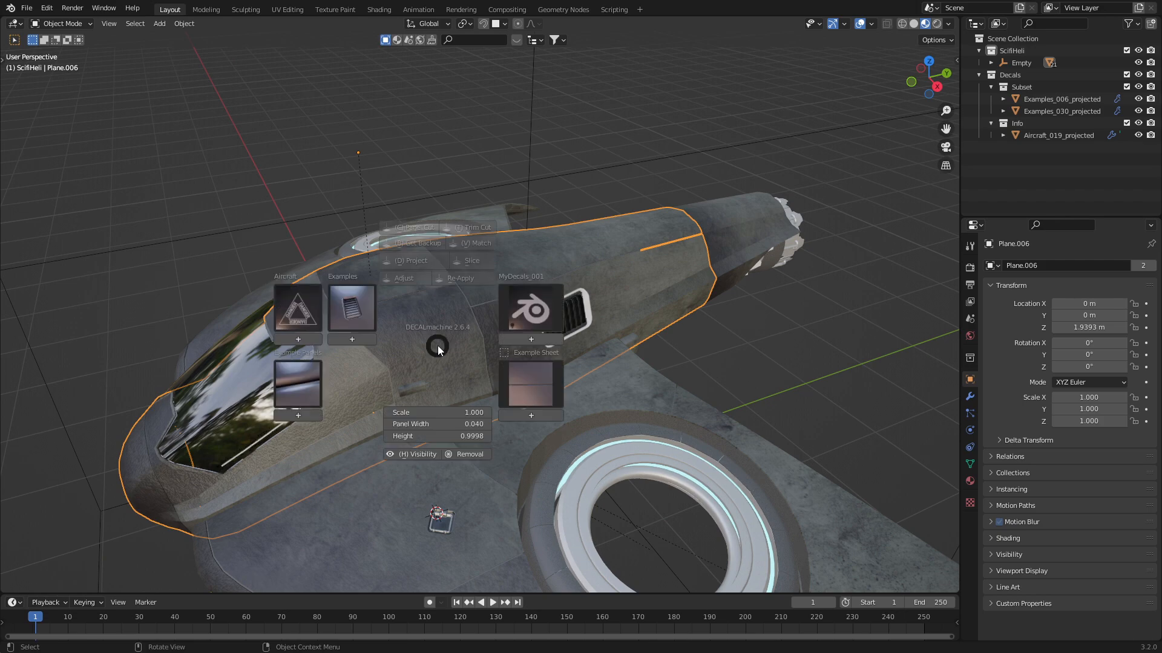
left_click(298, 309)
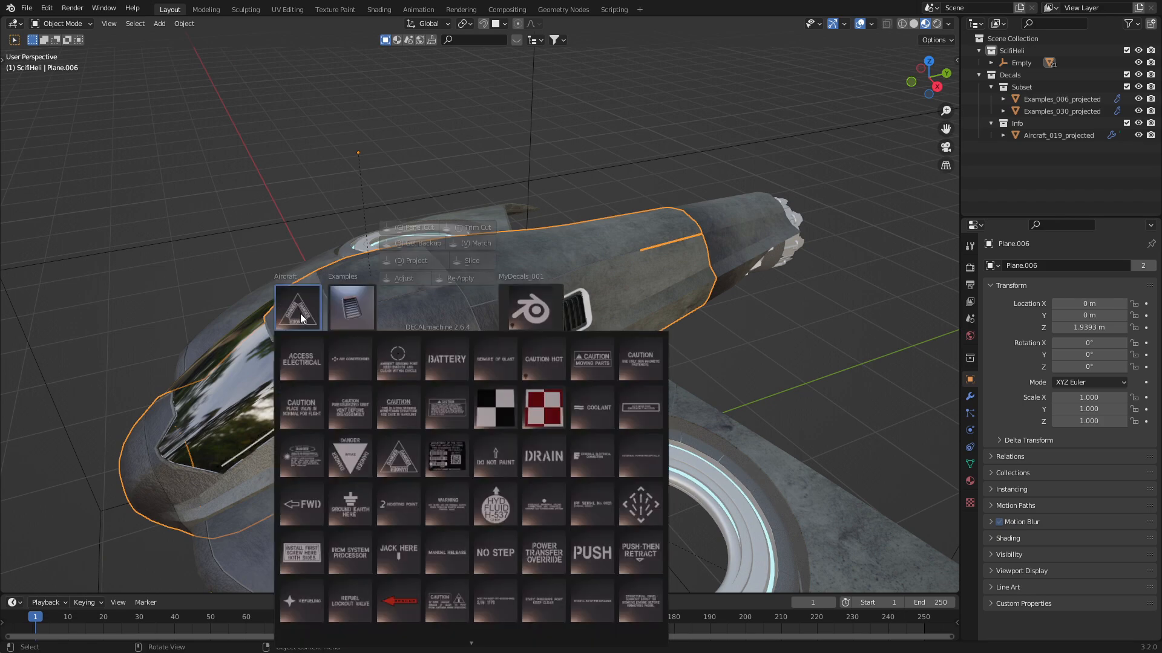
left_click(481, 550)
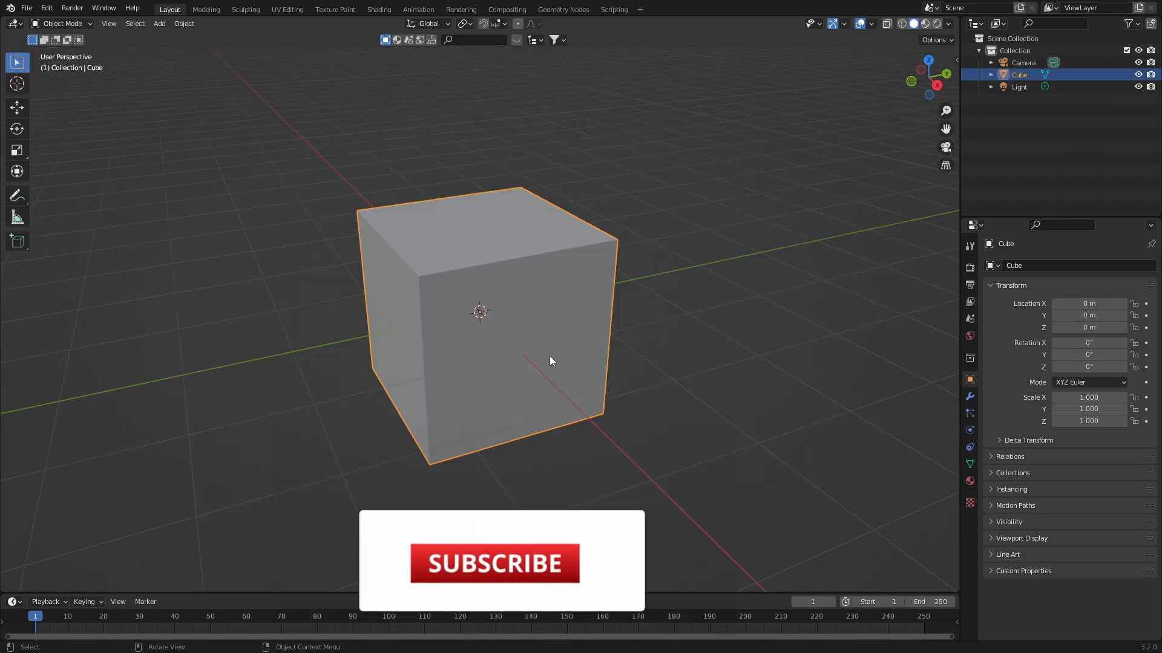
Step: Replace the cube with a 2 m plane and bevel its corner vertices round
key("Delete")
key("shift+a")
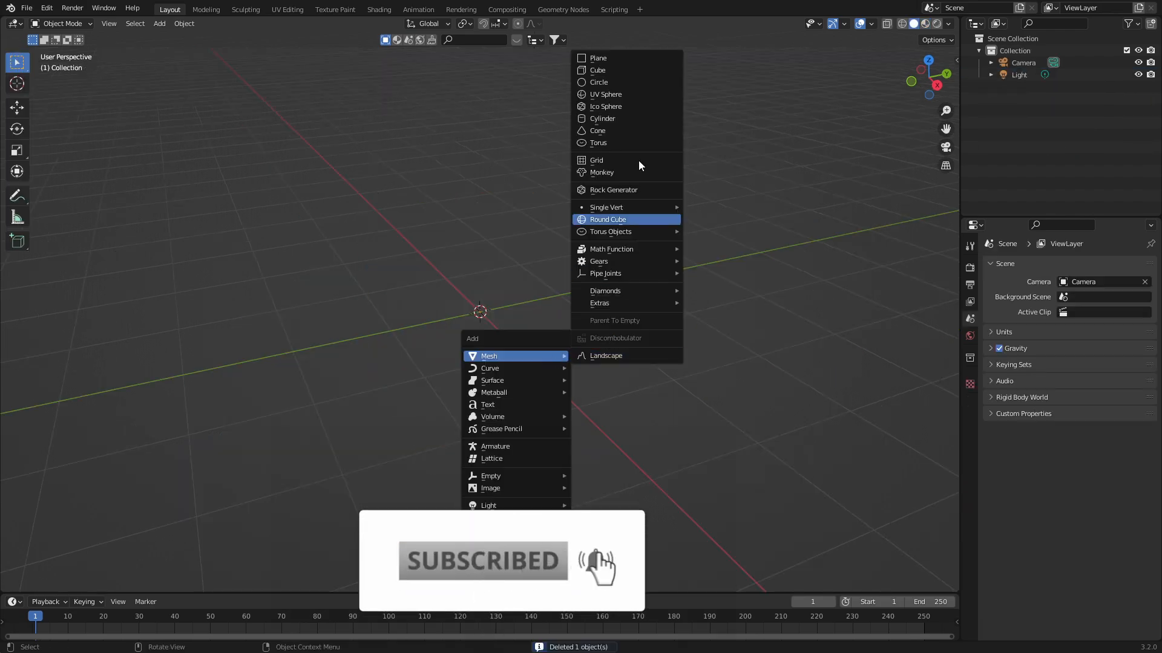
left_click(619, 58)
key("Tab")
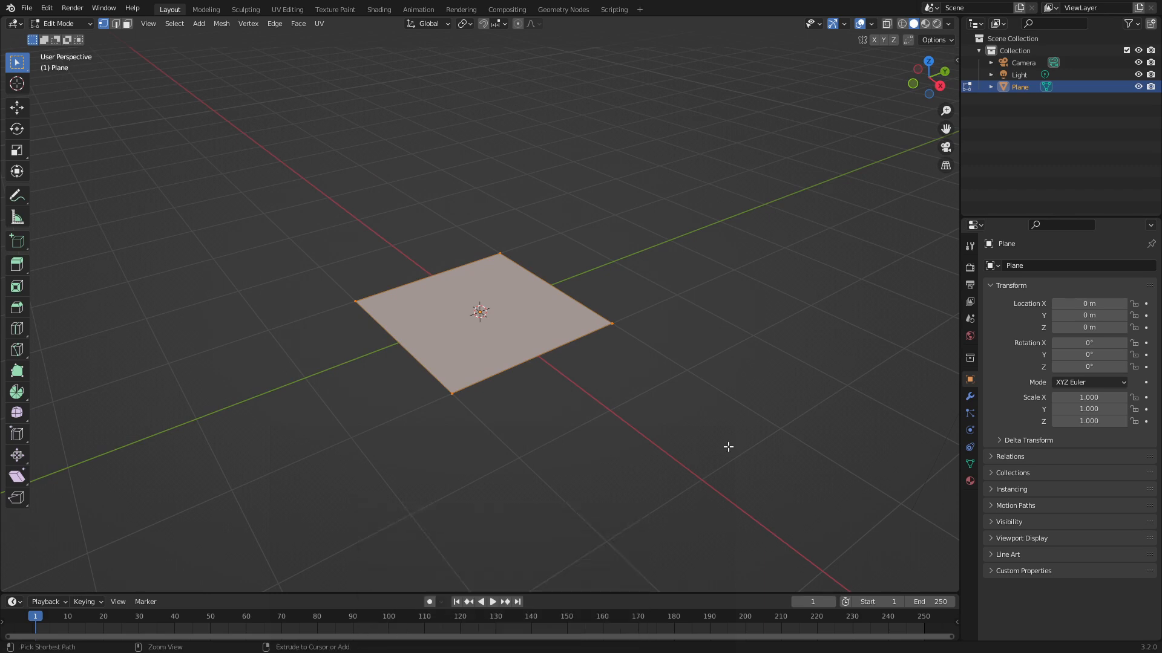
key("ctrl+shift+b")
scroll(789, 476, "up", 4)
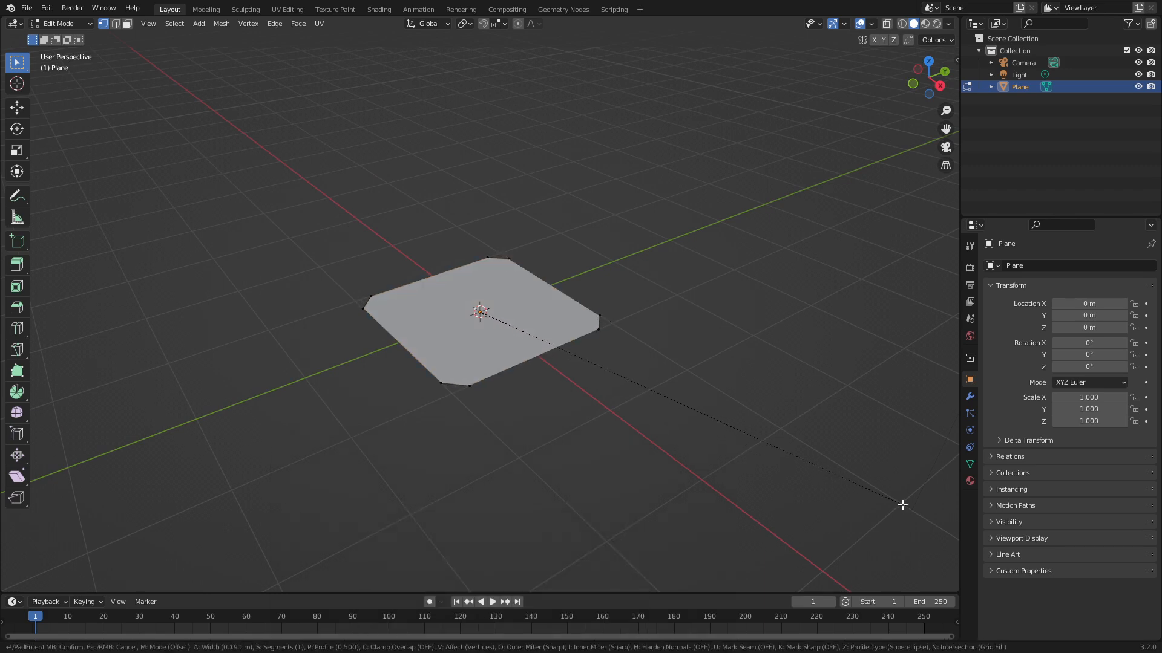
key("Return")
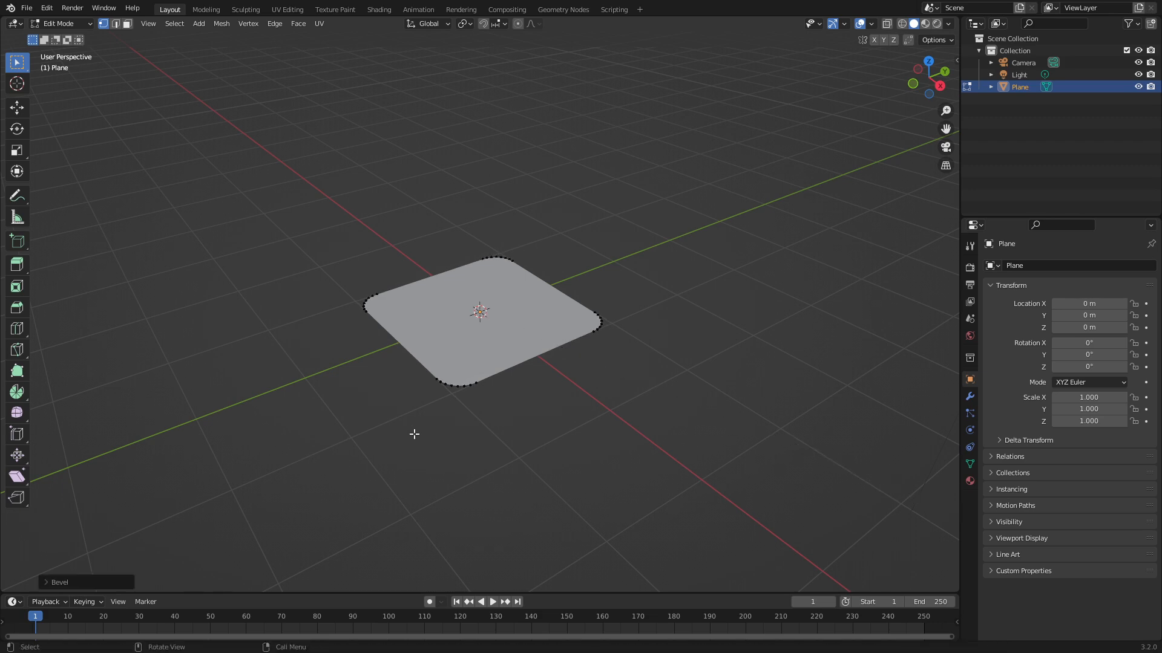
Step: Inset the plane's face and extrude the inner panel down into a recess
key("a")
key("i")
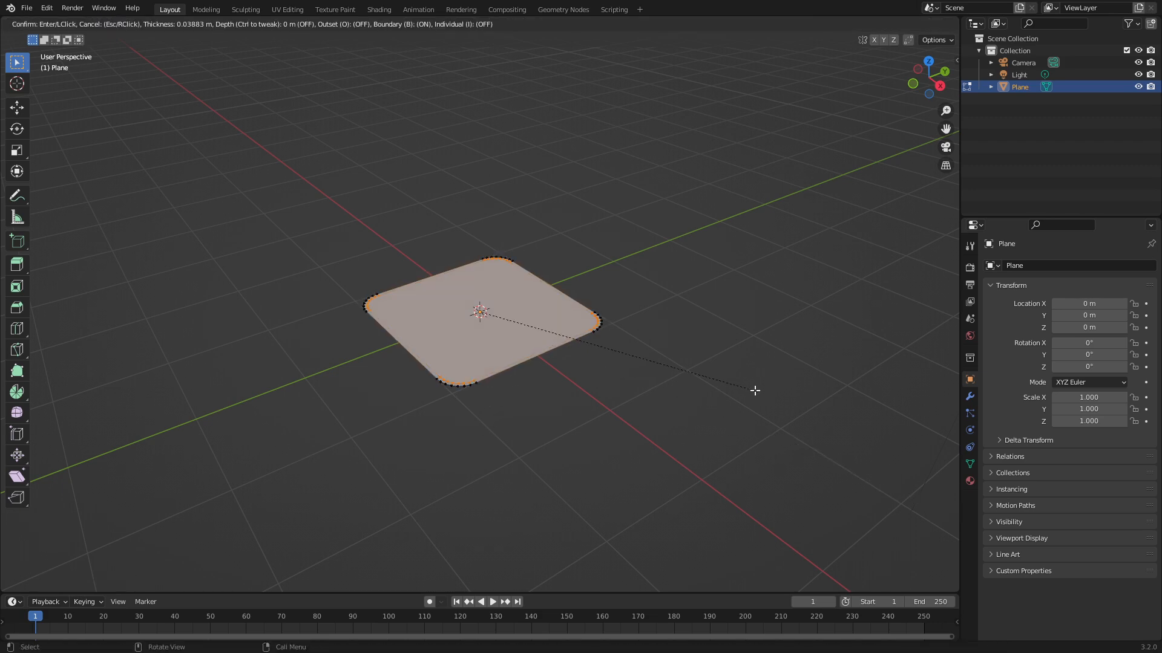
key("Return")
key("r")
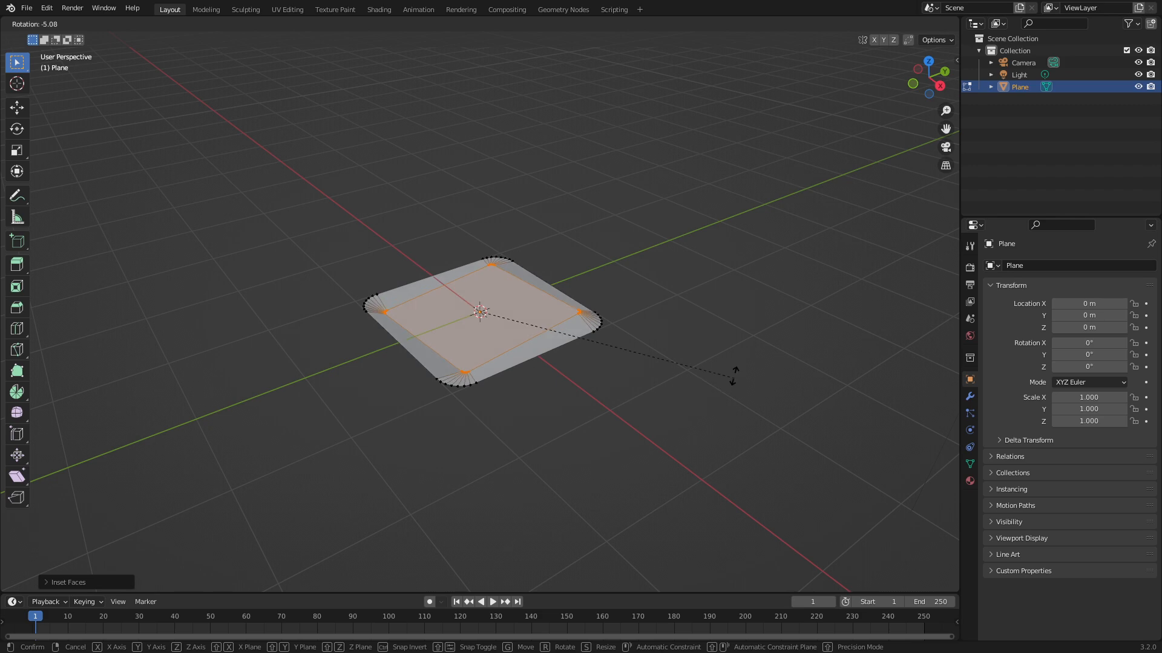
key("Escape")
key("e")
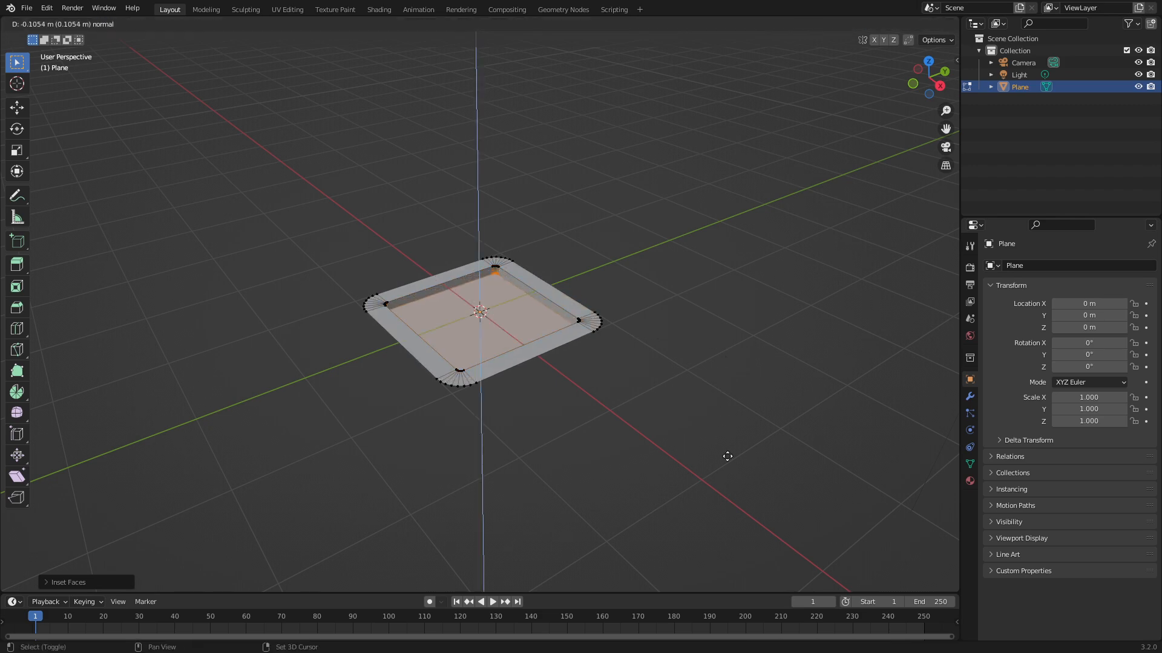
left_click(731, 454)
key("s")
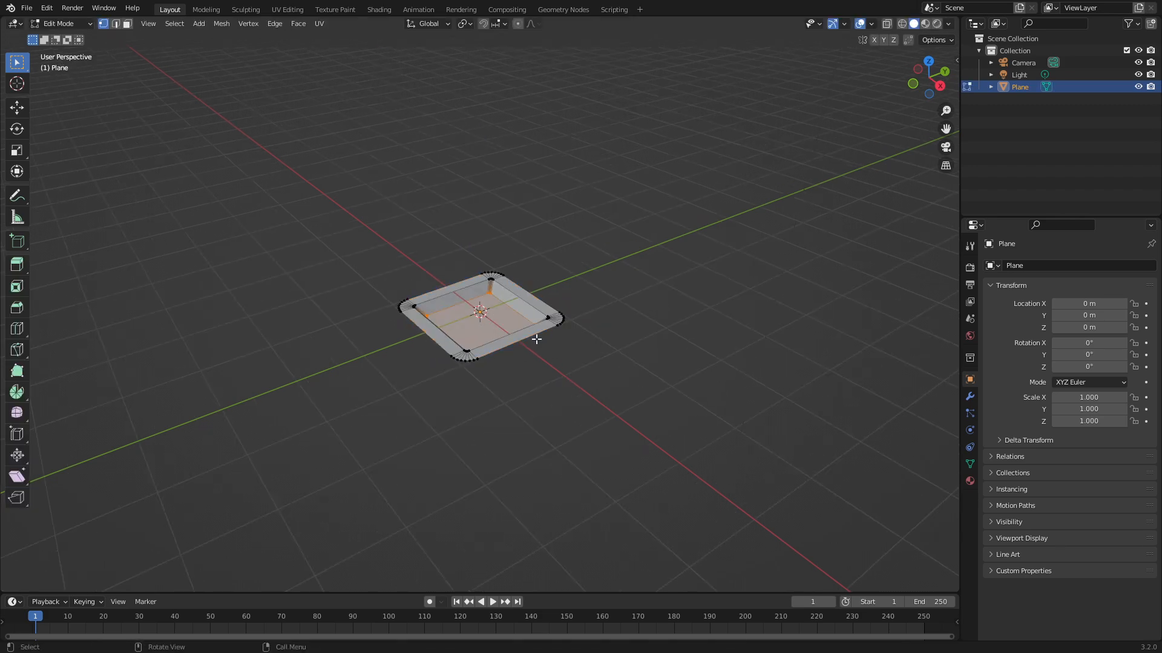
key("Escape")
Step: Add a second plane inside the tray and squash it along X into a narrow groove strip
key("shift+a")
left_click(533, 337)
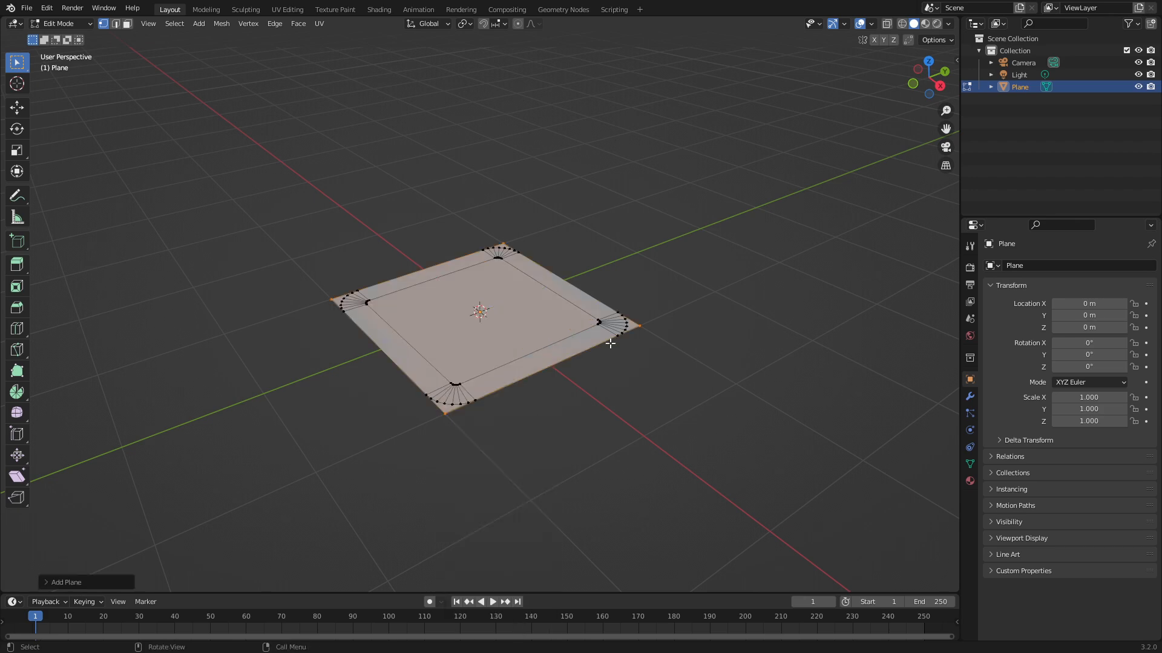
key("s")
left_click(595, 351)
key("Tab")
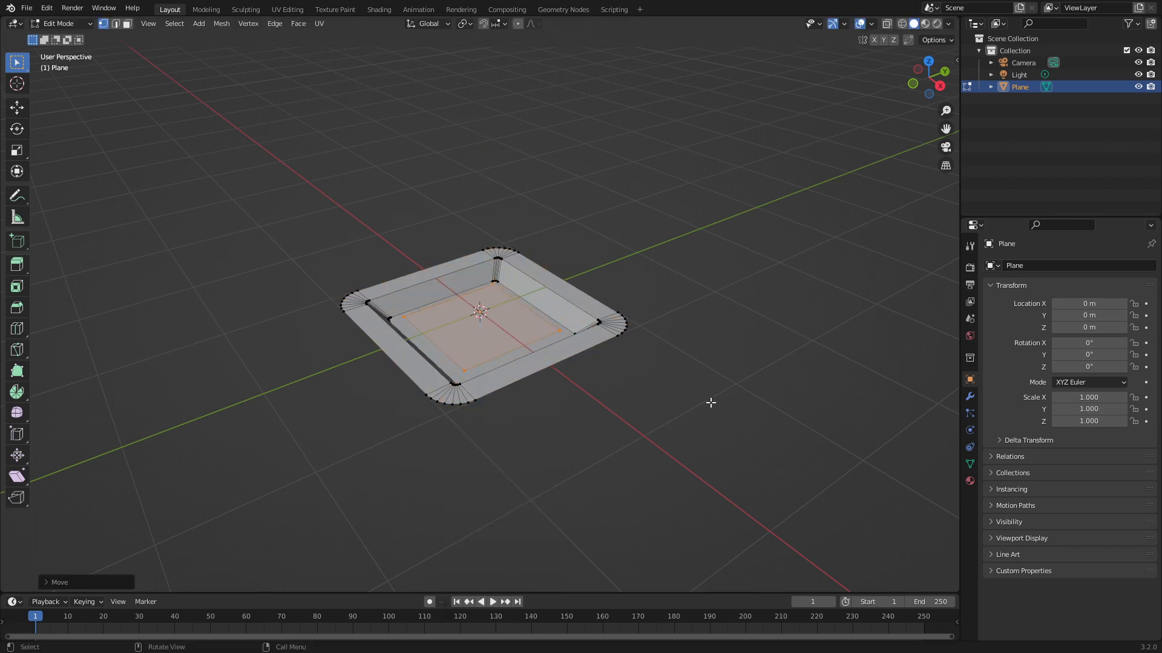
key("s")
key("x")
left_click(560, 368)
Step: Enlarge and extrude the selected faces into a flattened lower flange, then return to Object Mode
key("s")
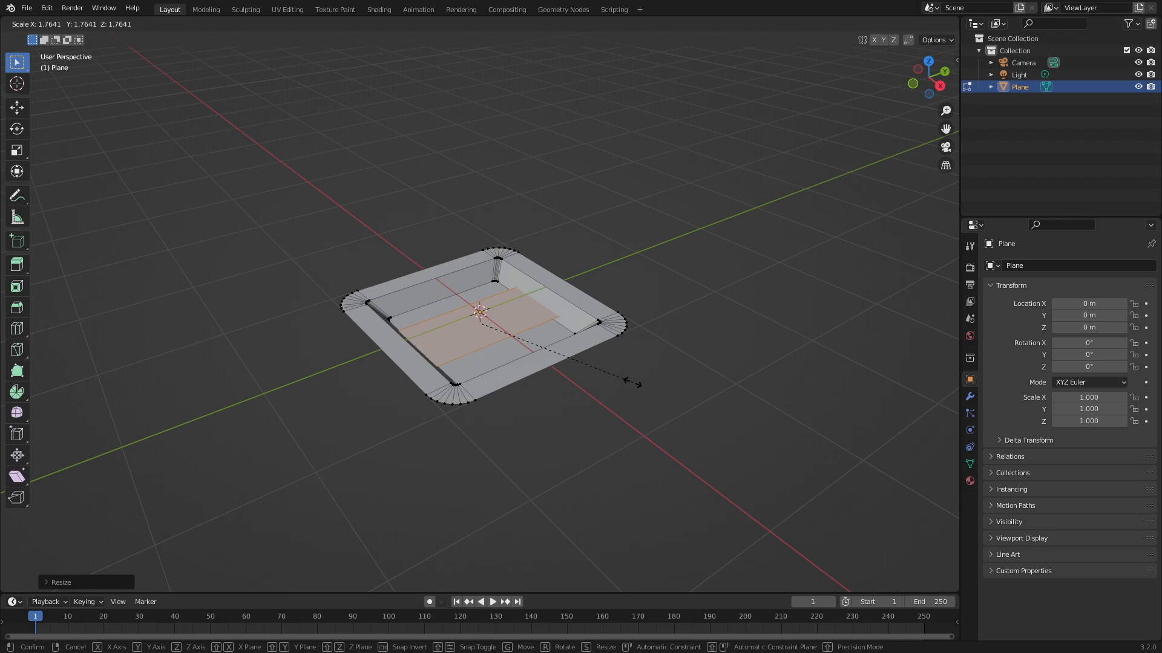
left_click(627, 382)
key("e")
key("s")
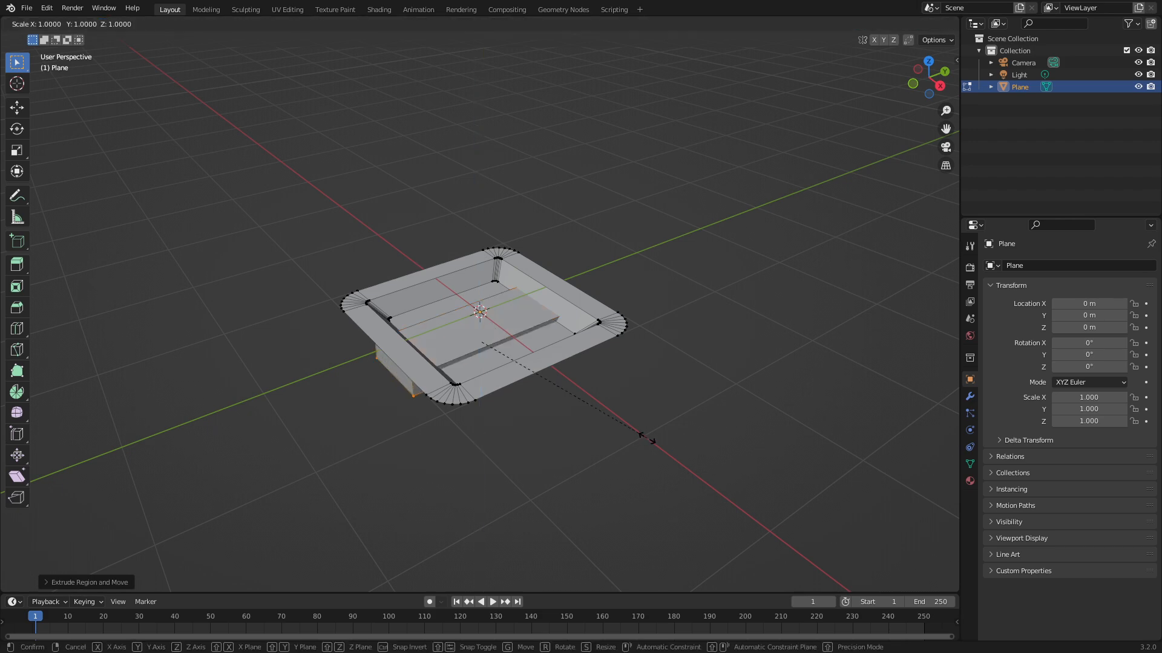
key("y")
key("x")
left_click(707, 476)
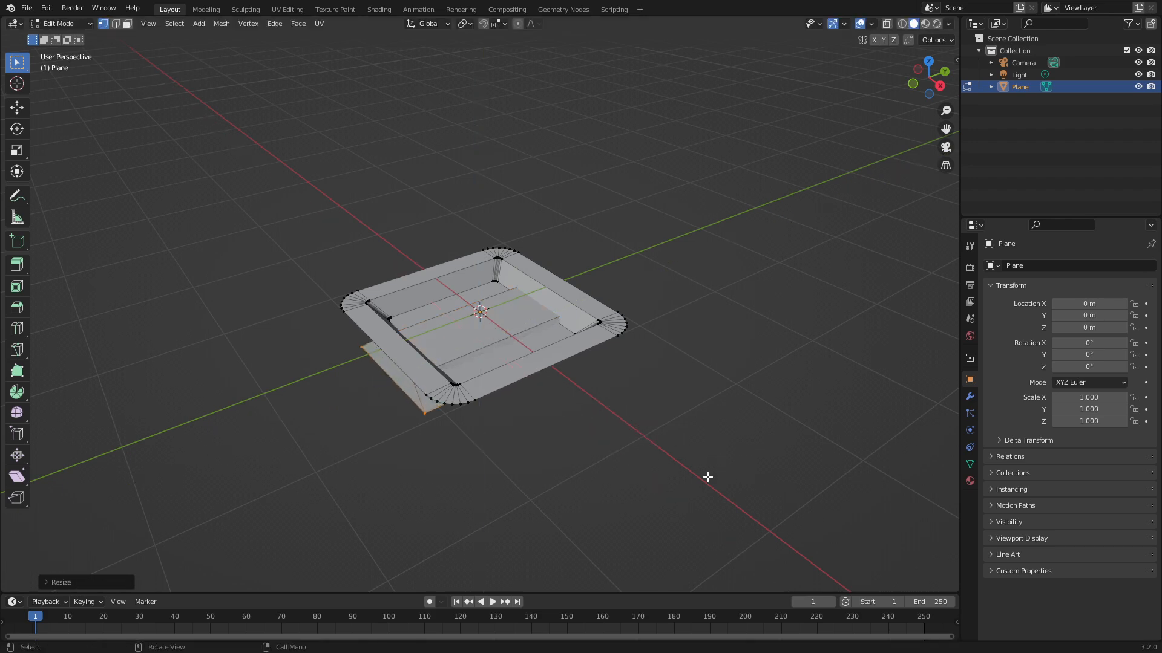
key("Tab")
mouse_move(708, 476)
middle_mouse_down()
mouse_move(544, 454)
mouse_move(529, 477)
mouse_move(712, 400)
mouse_move(706, 409)
middle_mouse_up()
scroll(566, 446, "up", 3)
key("n")
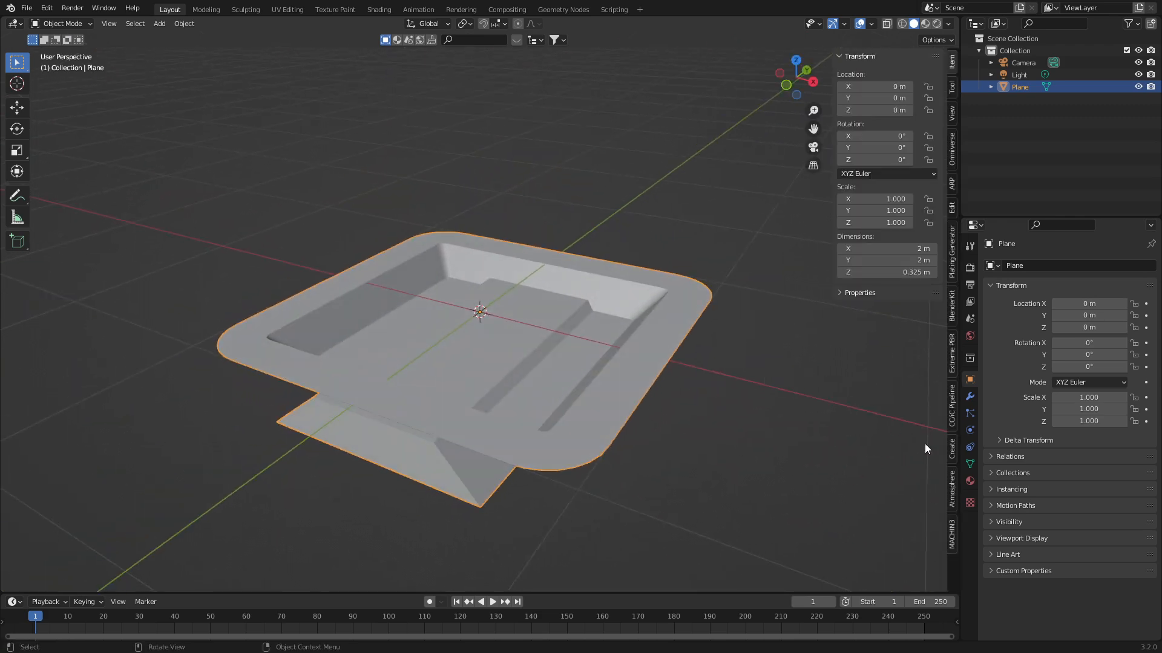
Step: Create a SIMPLE decal from the tray in the MACHIN3 sidebar, move it aside and reselect the tray
left_click(952, 537)
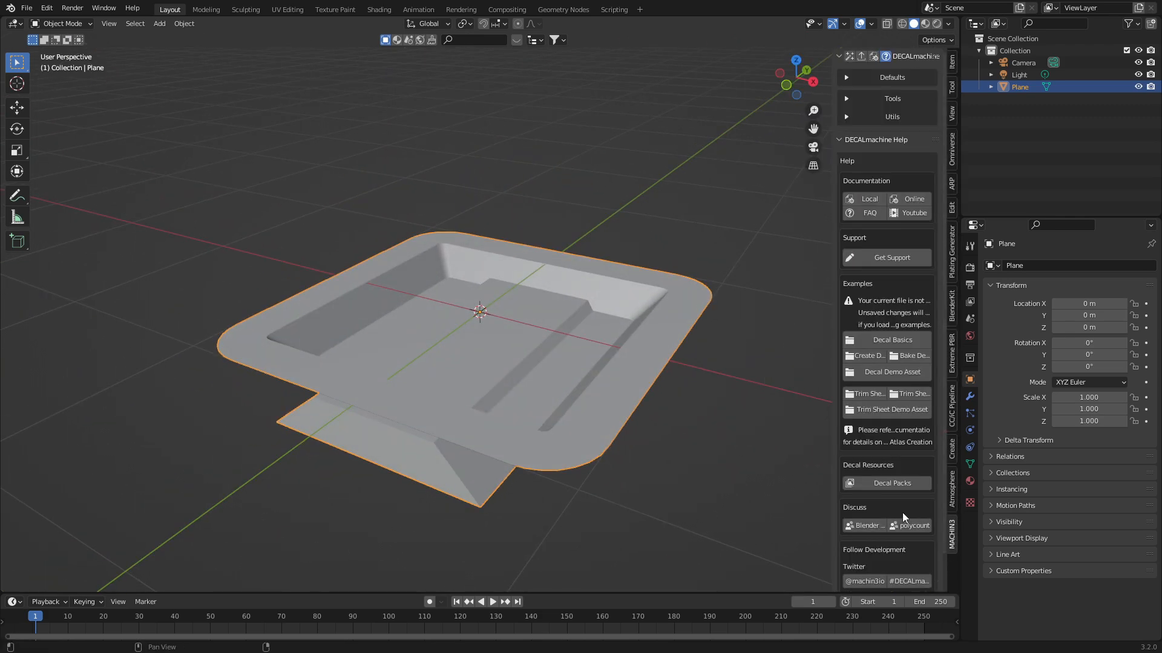
left_click(850, 58)
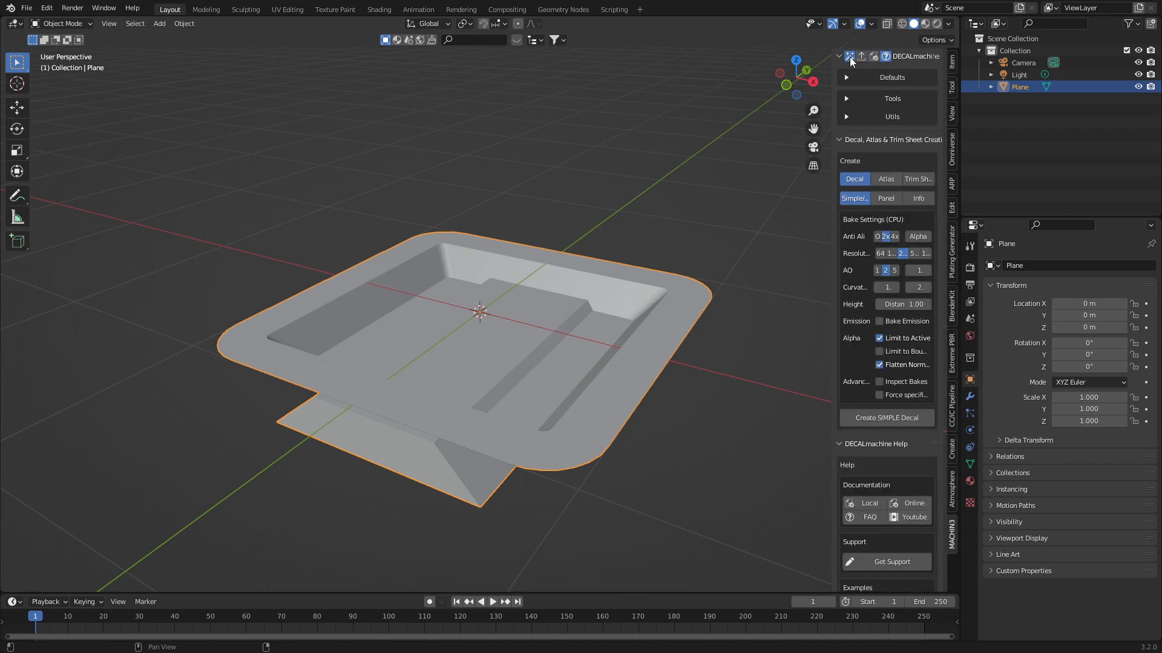
left_click(880, 419)
middle_click_drag(602, 321, 366, 402)
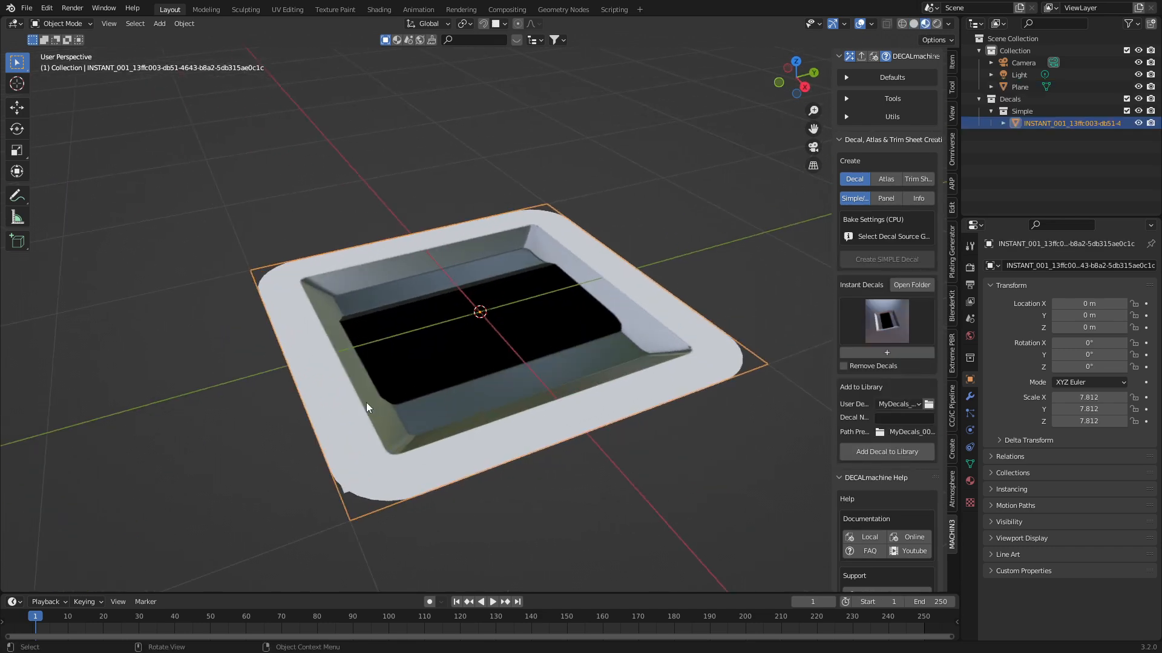
key("g")
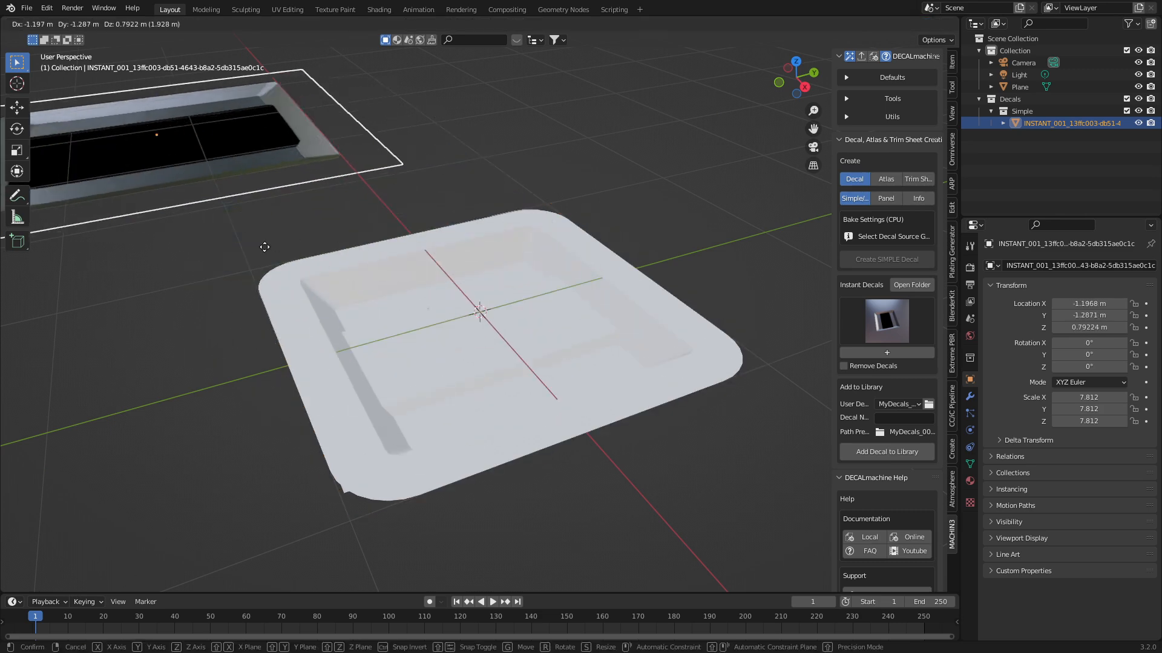
left_click(275, 271)
middle_click_drag(275, 272, 424, 454)
left_click(473, 405)
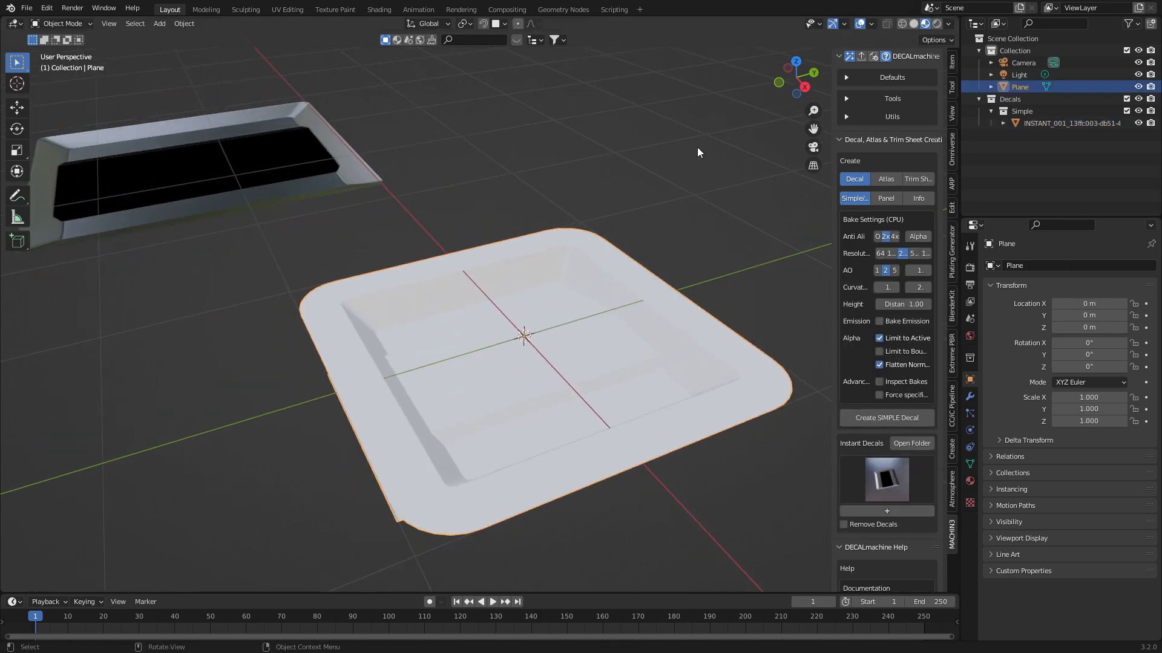
Step: Recalculate the plane's normals outward with Face Orientation shown, then bake INSTANT_002 and move it aside
left_click(871, 23)
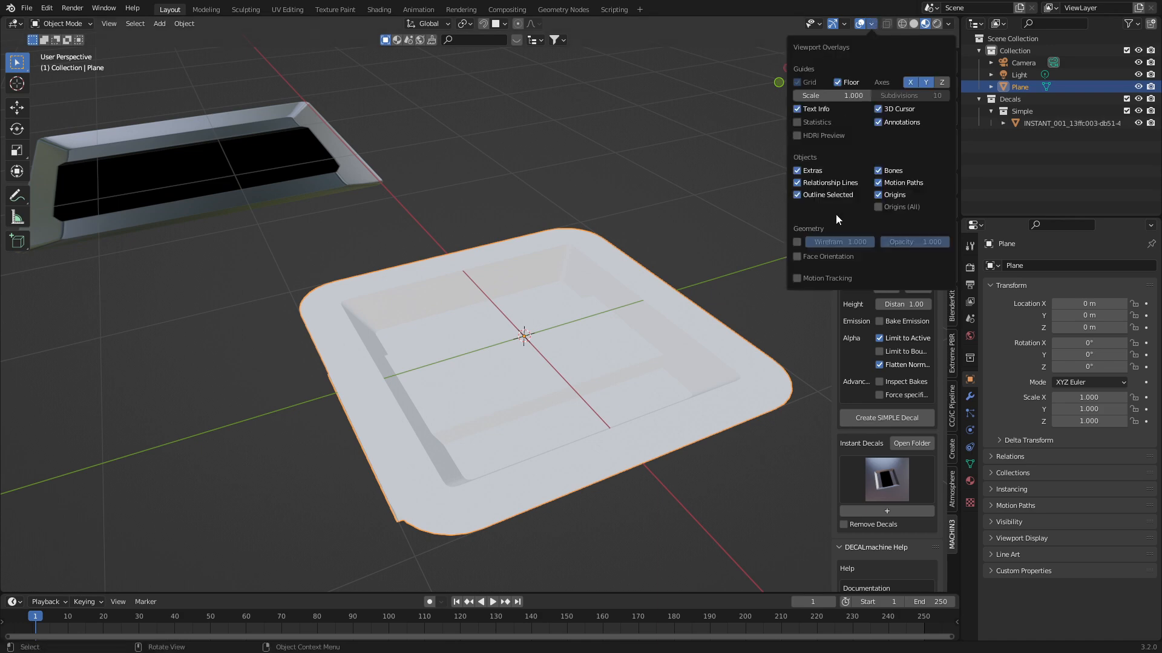
left_click(798, 257)
key("Tab")
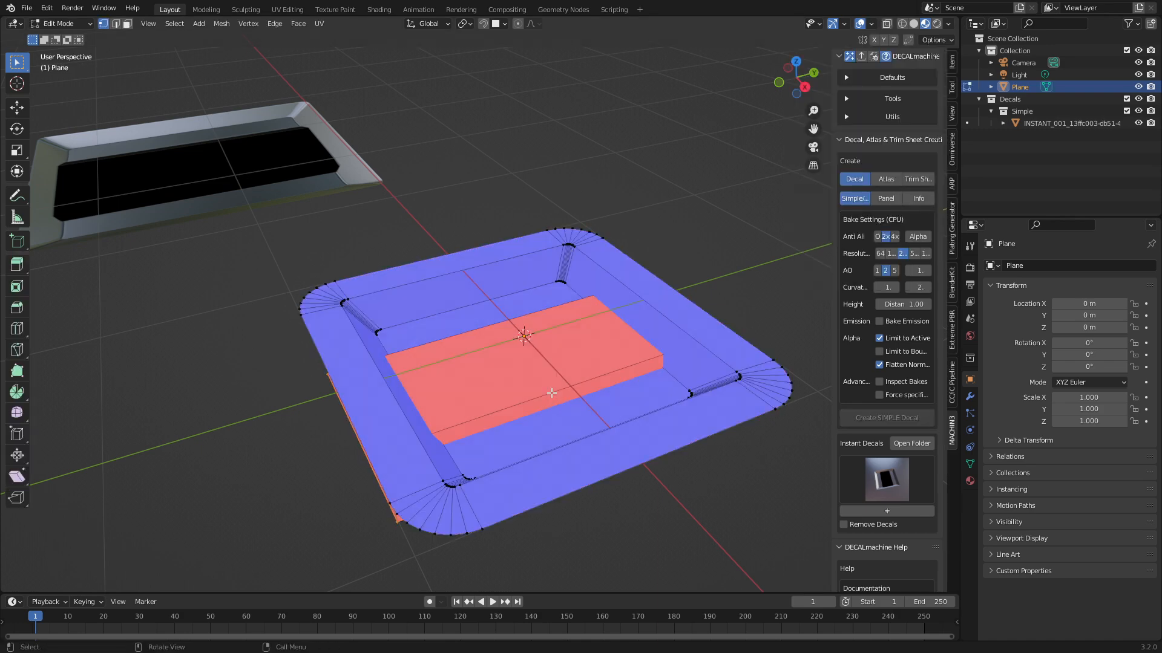
key("a")
key("shift+n")
key("Tab")
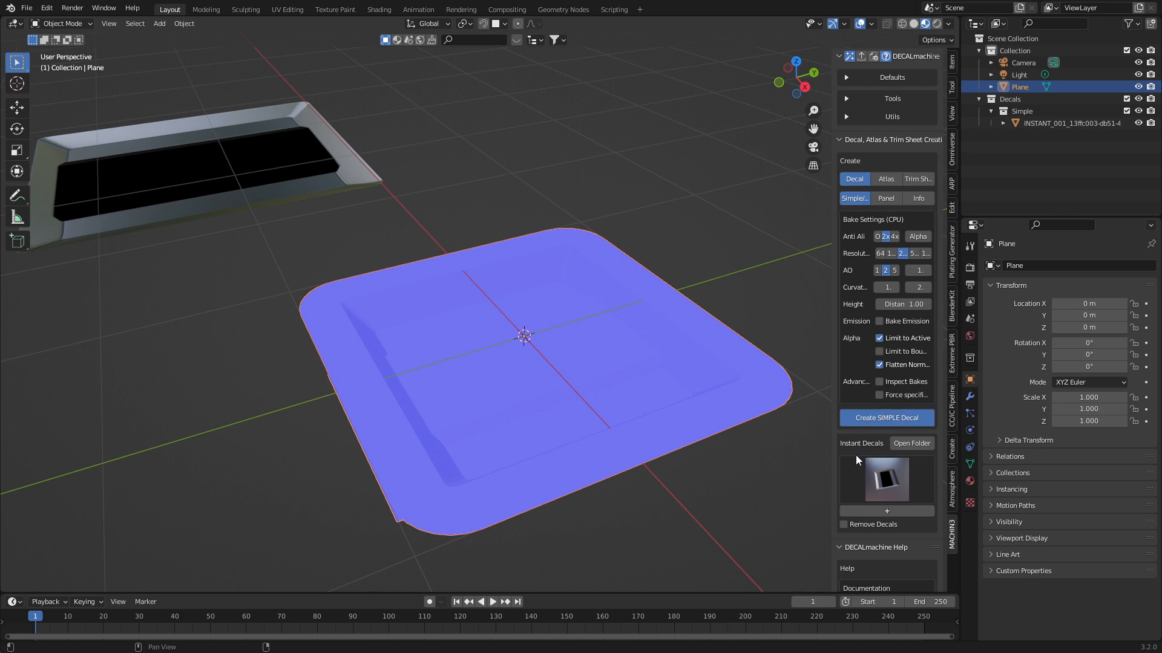
left_click(886, 478)
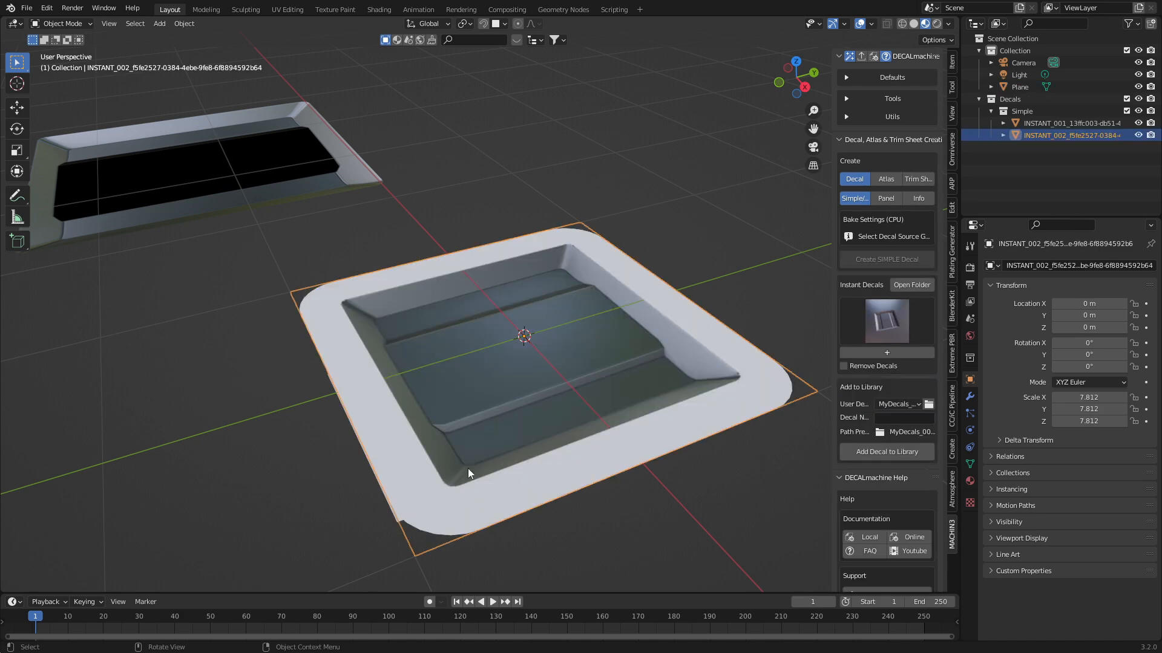
middle_click_drag(553, 272, 712, 312)
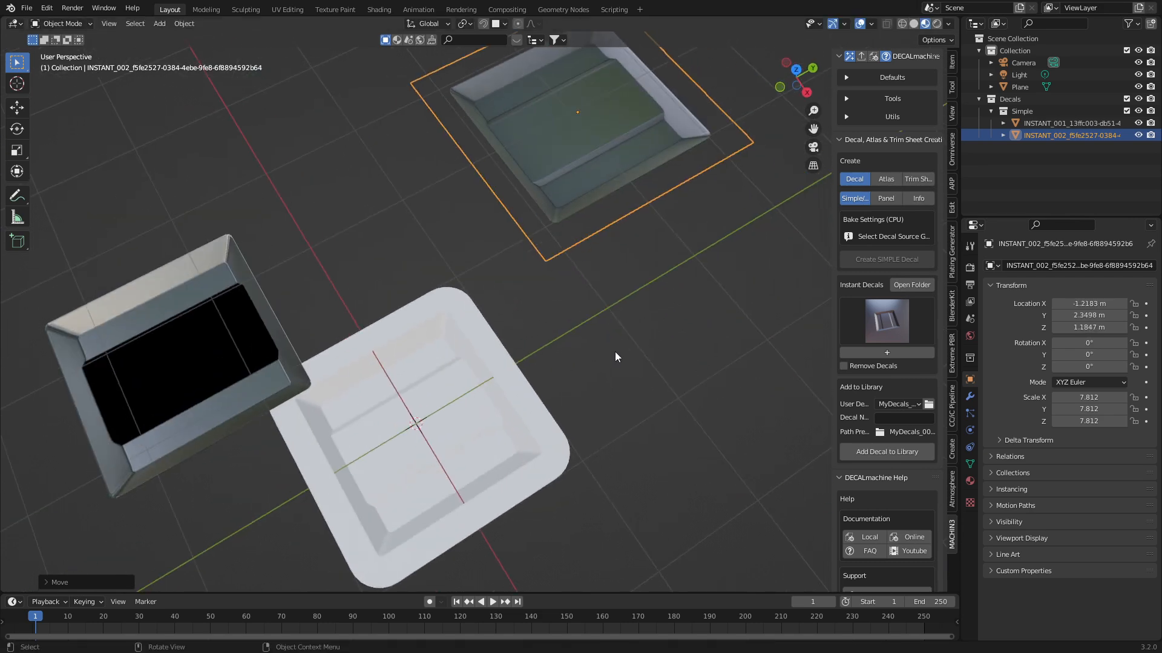
scroll(615, 356, "down", 3)
Step: Add a cube and move it off to the right of the plane
key("shift+a")
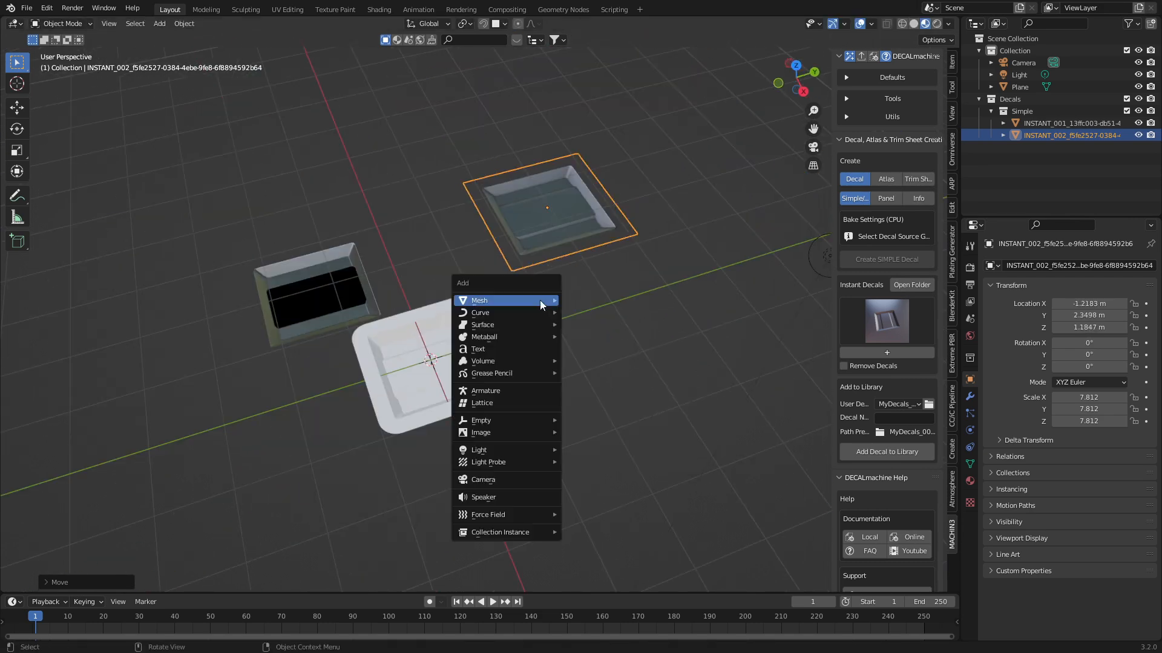
mouse_move(505, 300)
left_click(600, 314)
key("g")
left_click(766, 273)
Step: Stick the INSTANT_002 decal on the cube's front face, shrunk and moved to the upper-left corner
left_click(581, 241)
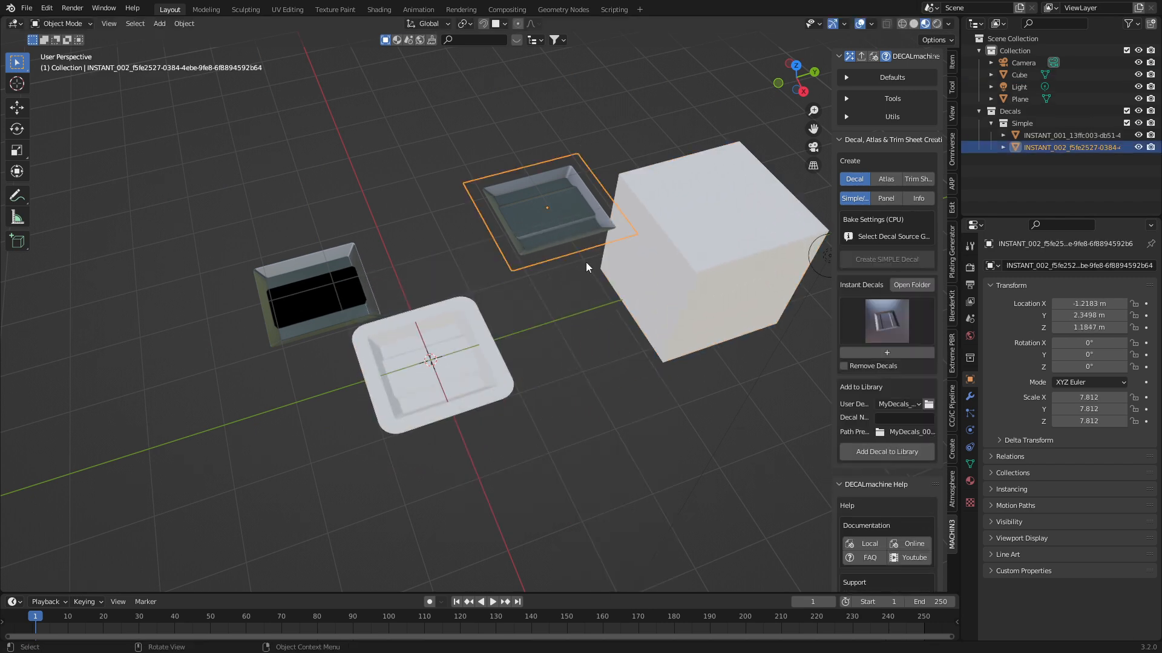
middle_click_drag(594, 260, 591, 229)
key("g")
left_click(716, 273)
key("s")
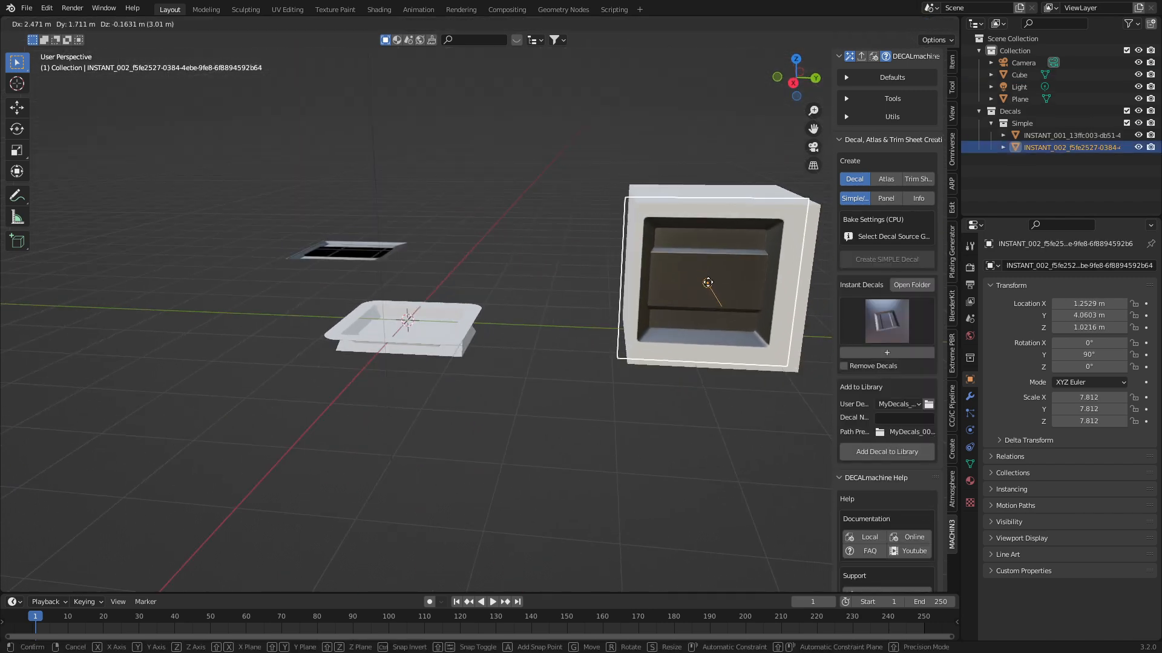
left_click(739, 316)
key("g")
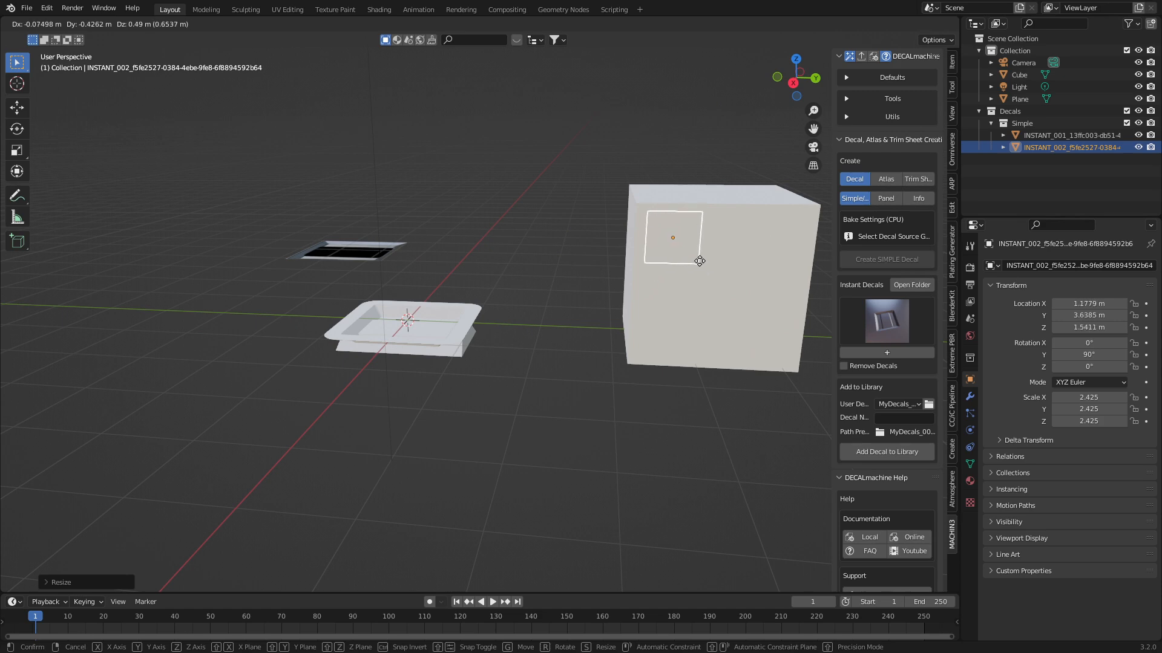
left_click(709, 264)
middle_click_drag(709, 267, 608, 314, "shift")
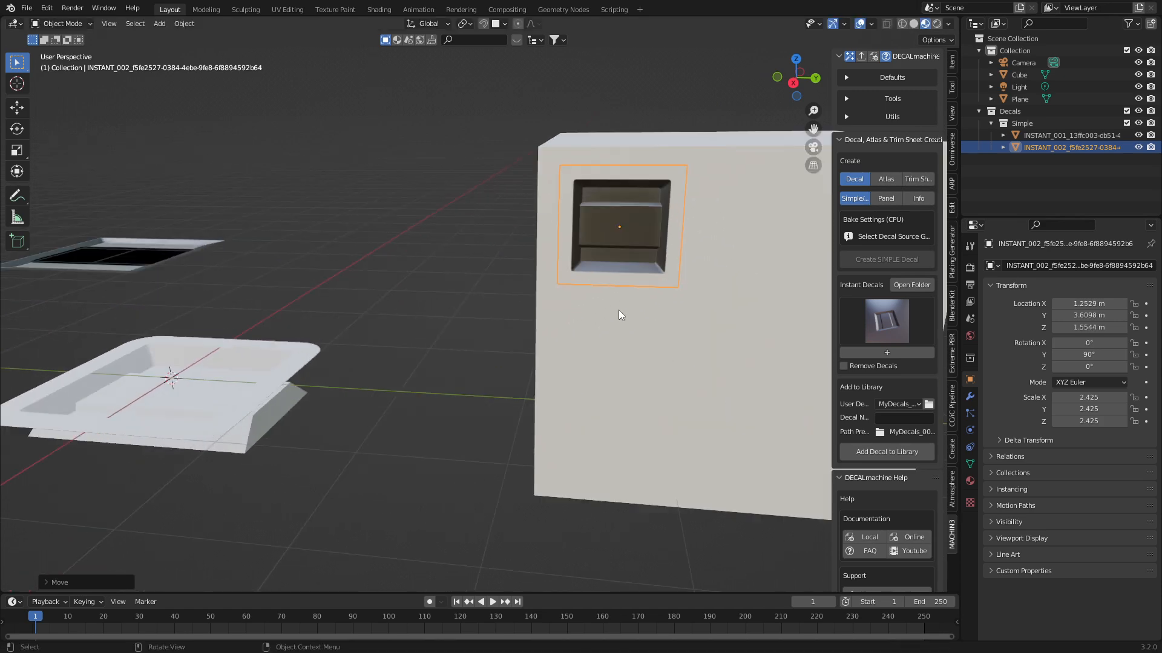
scroll(618, 315, "down", 5)
middle_click_drag(549, 322, 343, 394)
left_click(277, 462)
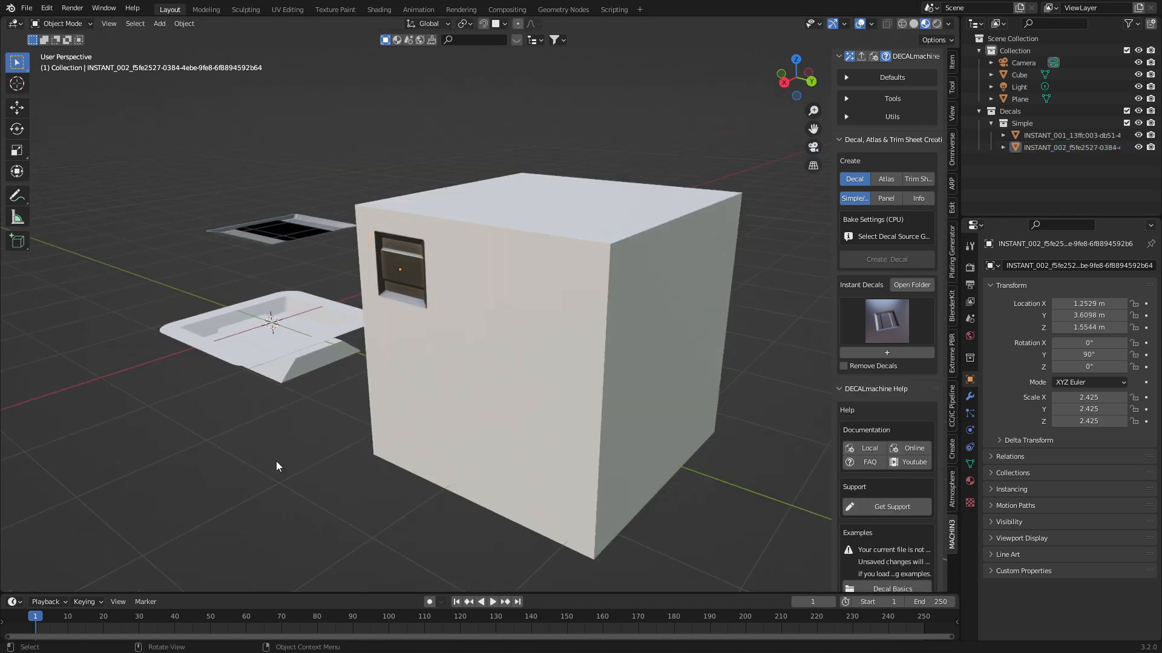
Step: Name the instant decal PlatE tThing and add it to the MyDecals_001 library
left_click(863, 355)
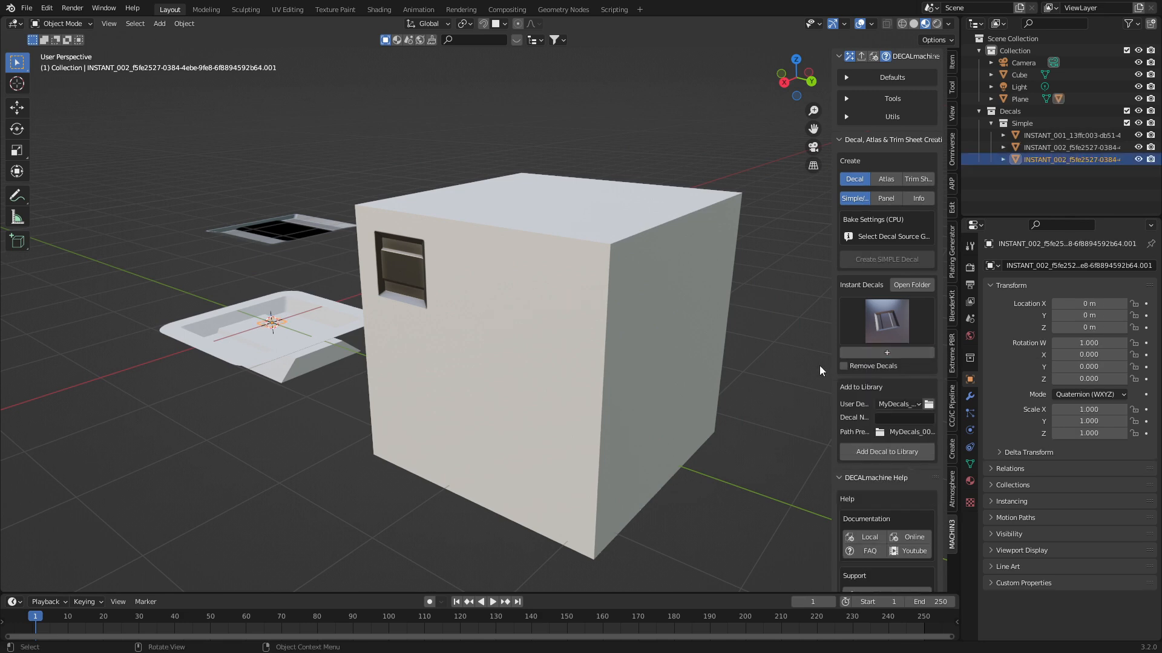
left_click_drag(832, 365, 746, 364)
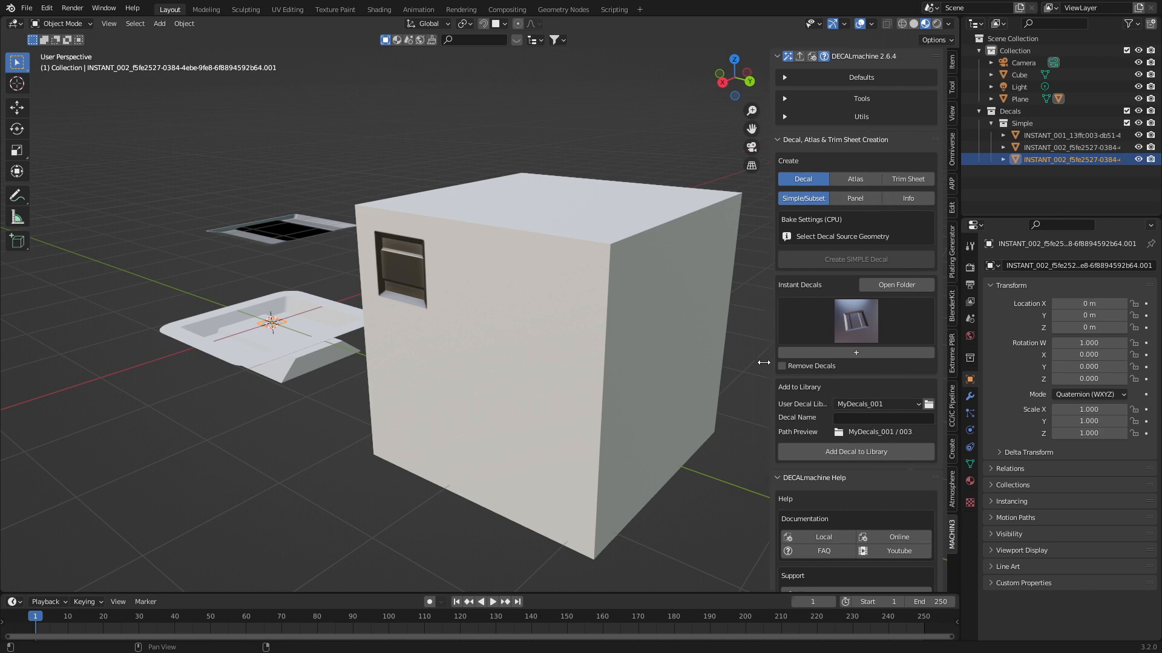
left_click(838, 418)
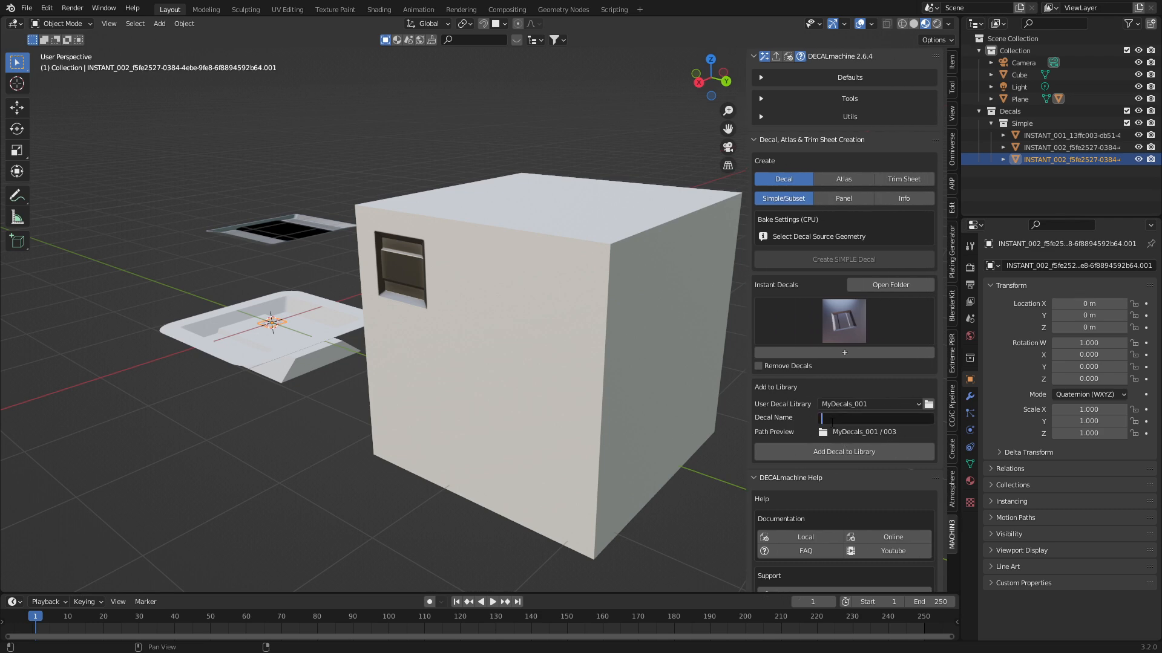
type("F")
type("tE tThing")
left_click(845, 454)
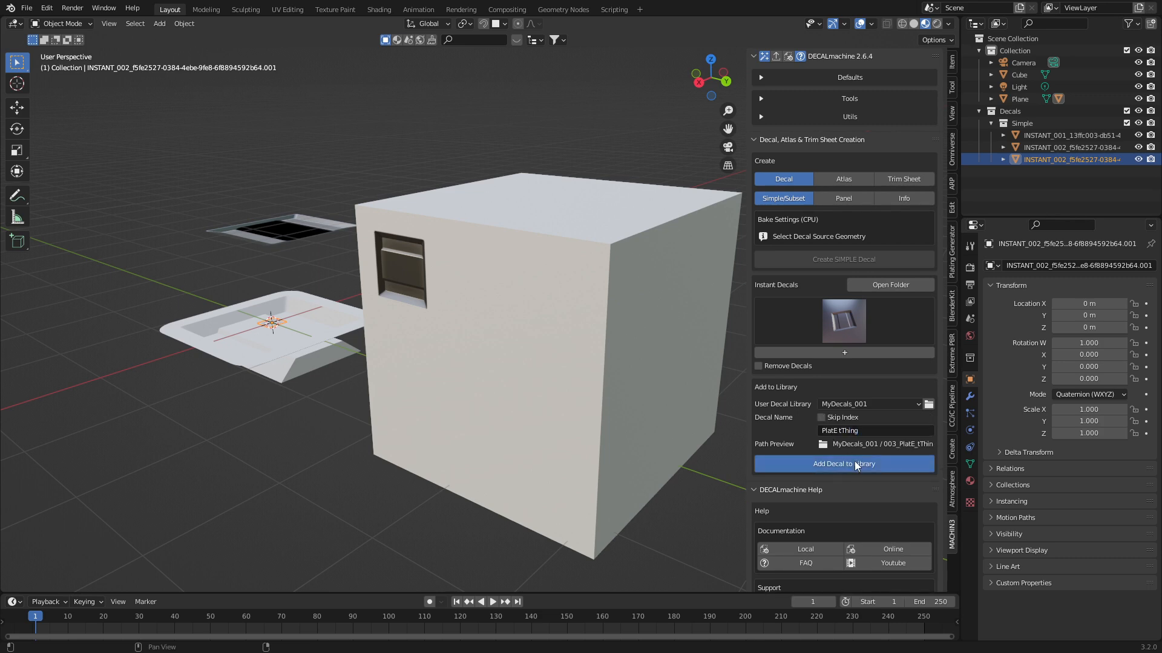
Step: Place the PlatE tThing decal from MyDecals_001 onto the cube's front face
key("d")
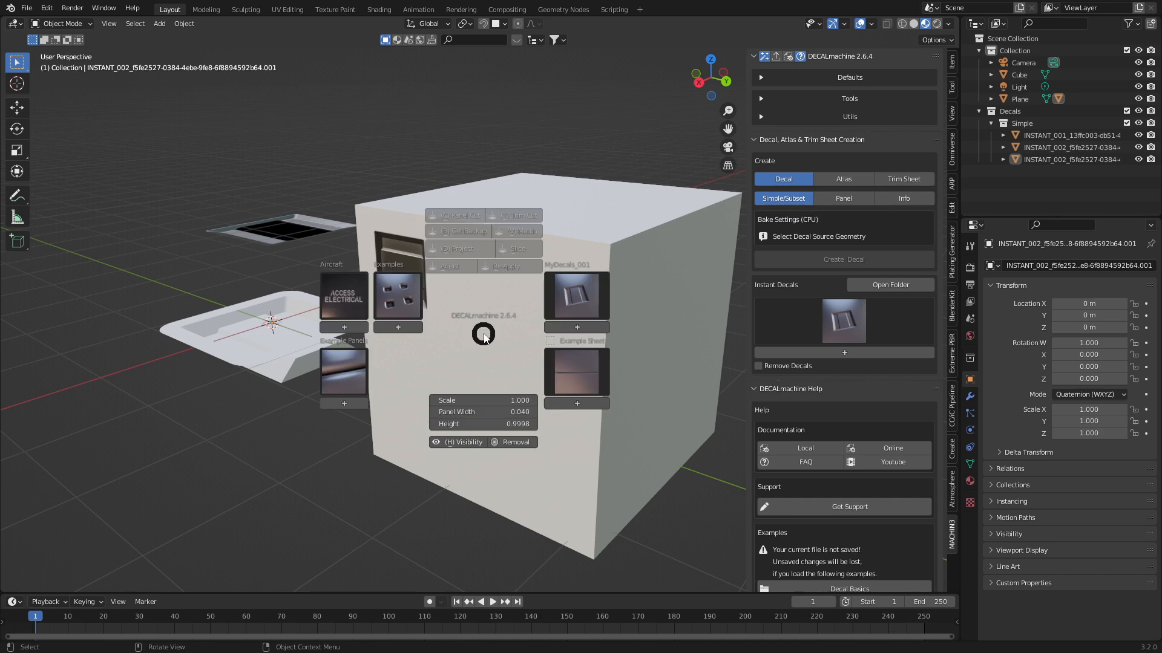
left_click(575, 298)
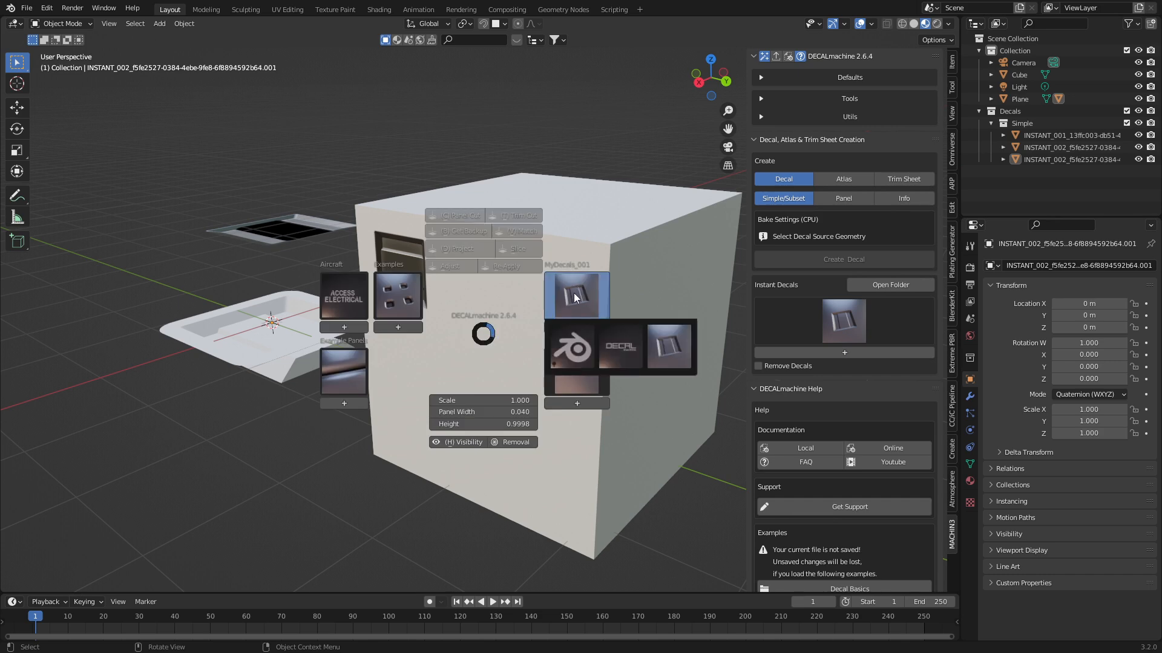
left_click(669, 347)
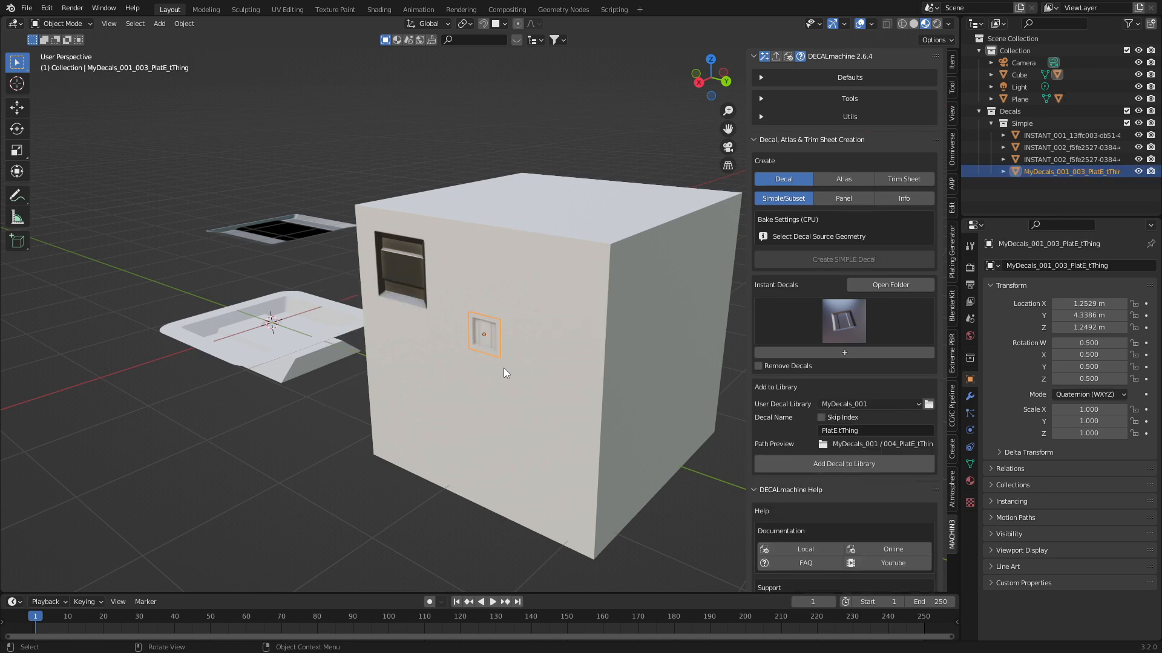
Step: Scale the placed decal up and move it lower on the face, below the first decal
key("s")
left_click(655, 399)
key("g")
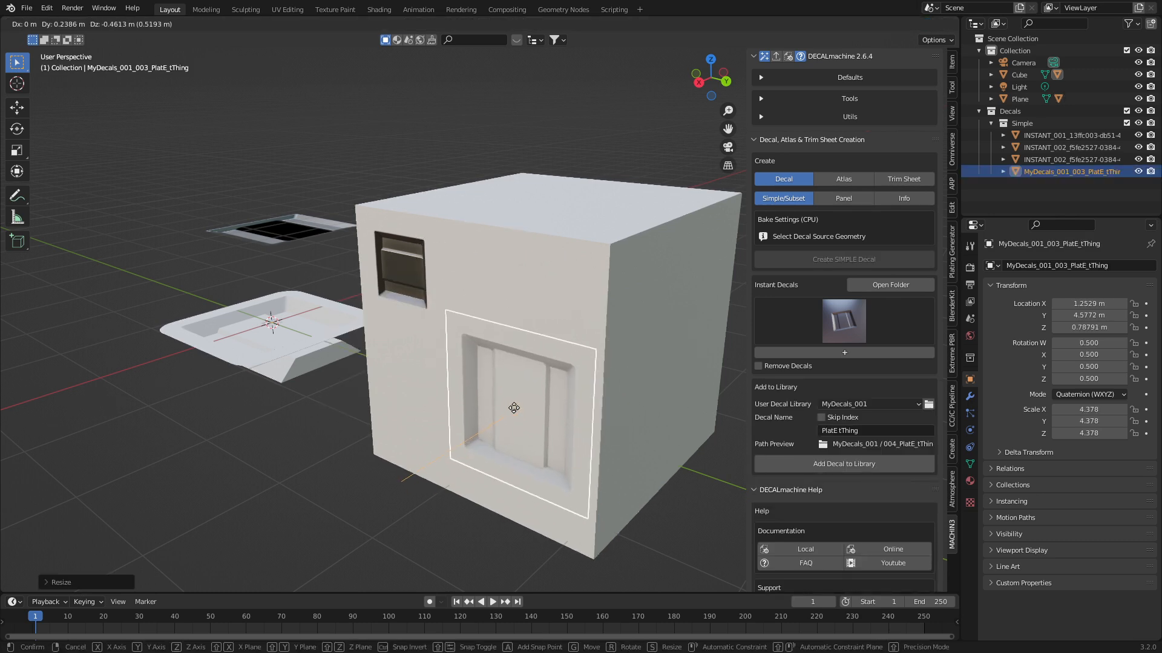
left_click(517, 436)
mouse_move(516, 436)
middle_mouse_down()
mouse_move(536, 447)
mouse_move(494, 487)
mouse_move(475, 487)
middle_mouse_up()
left_click(478, 487)
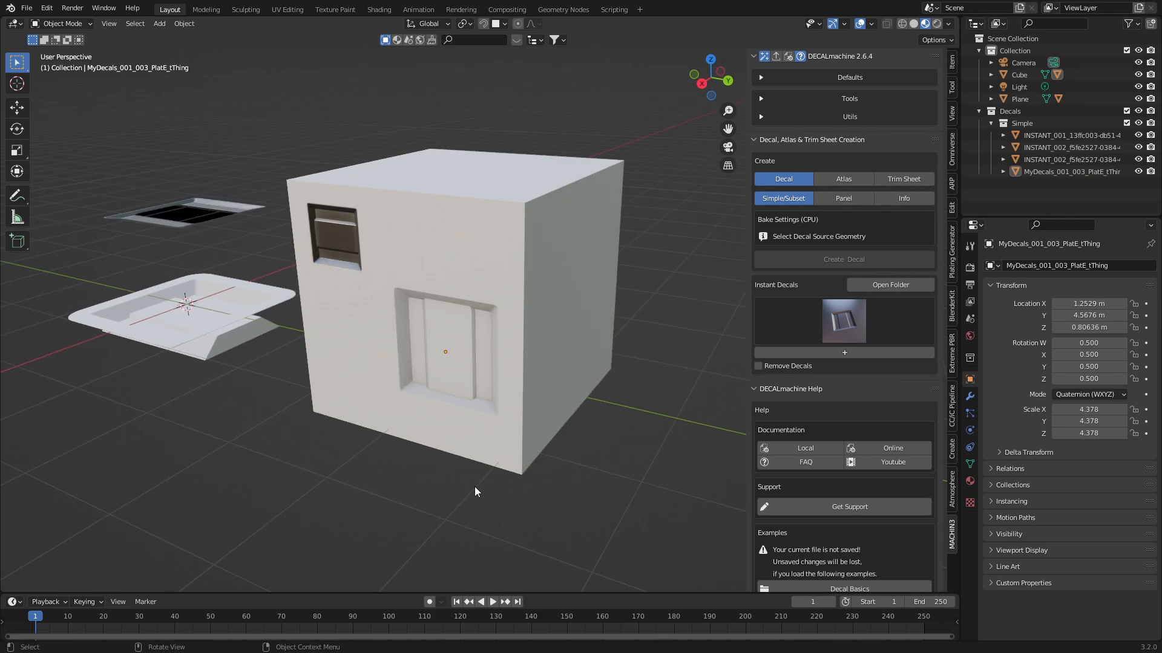
Step: Delete every object, leaving the scene empty
key("a")
key("Delete")
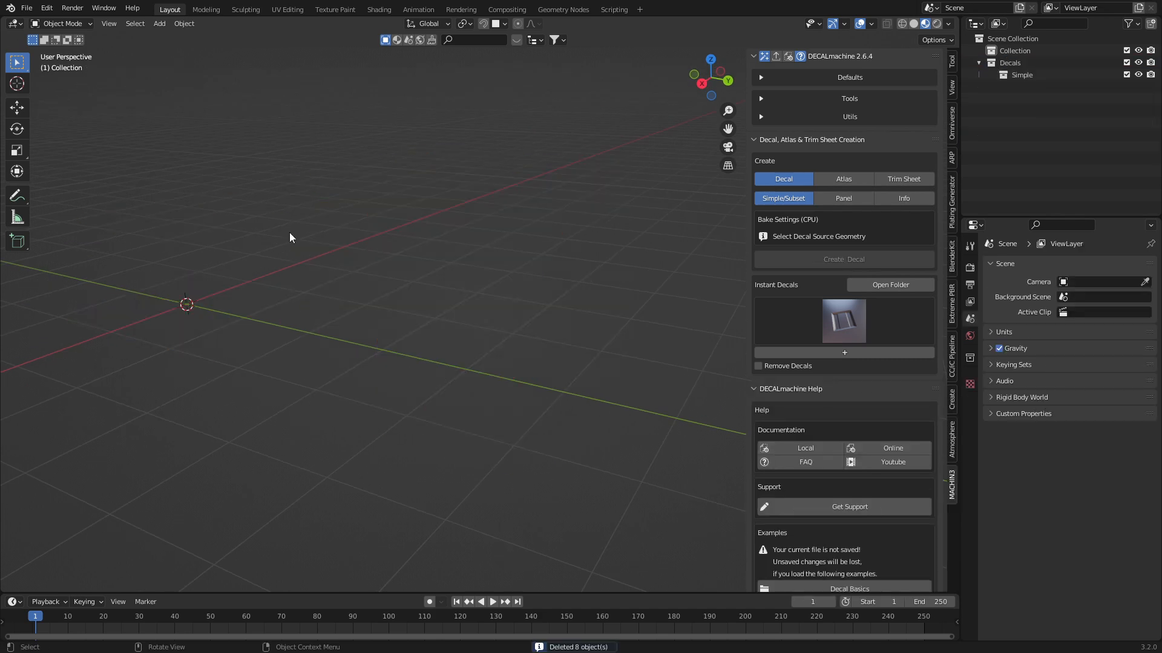
Step: Turn an area into an Asset Browser showing the Markom3D library
left_click(16, 23)
left_click(16, 26)
left_click(381, 97)
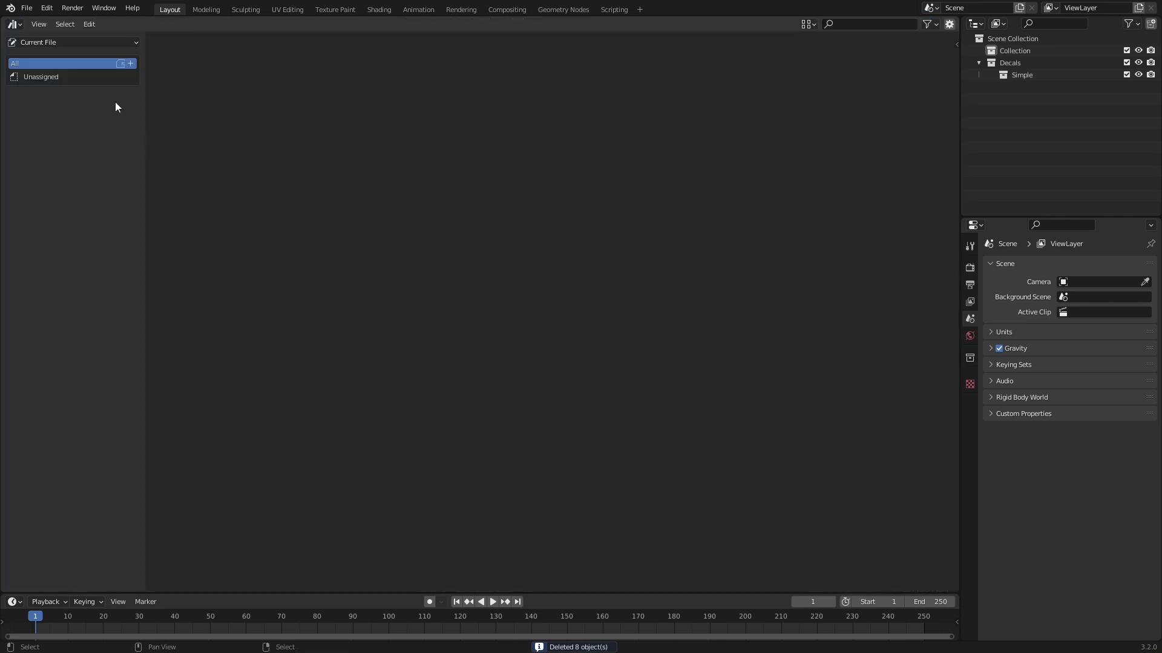
left_click(131, 42)
left_click(131, 44)
left_click(79, 42)
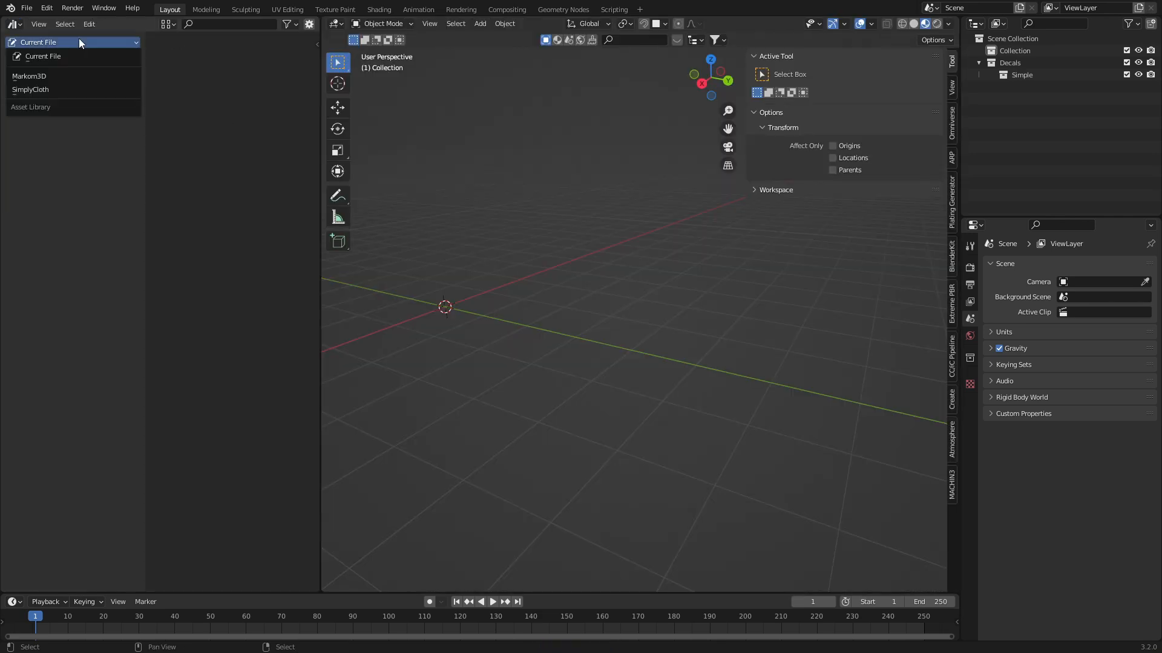
left_click(79, 76)
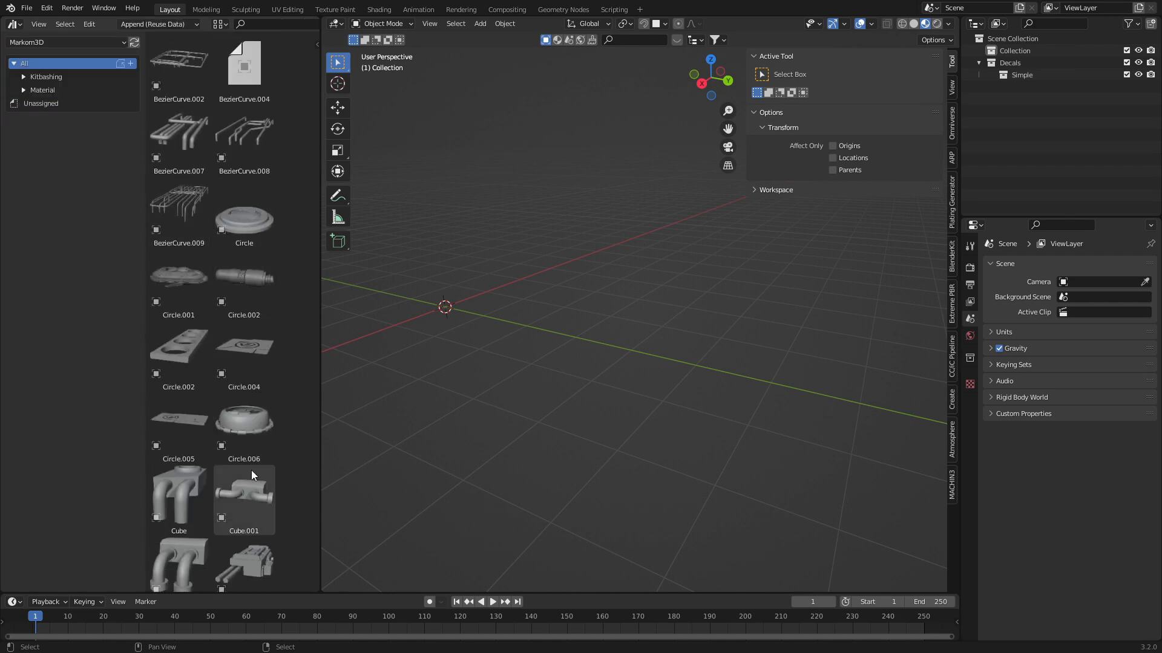
scroll(254, 476, "down", 5)
left_click_drag(236, 463, 435, 309)
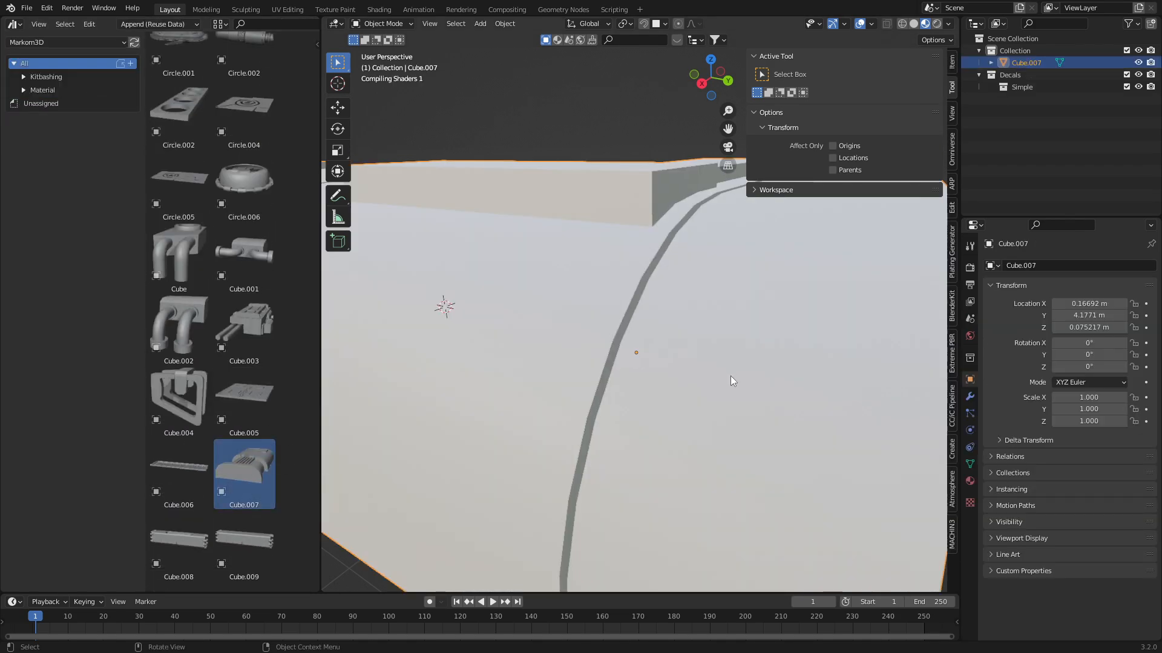
Step: Shrink Cube.007 to about a third, apply its scale and reset it to the origin
key("s")
left_click(688, 335)
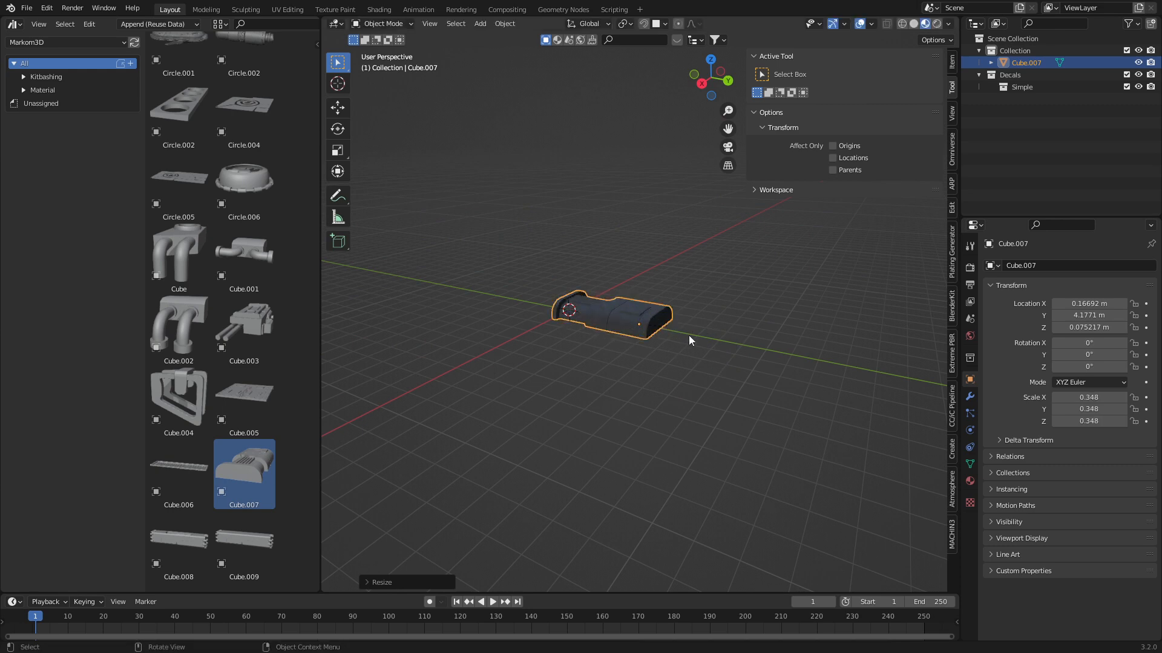
key("ctrl+a")
left_click(676, 362)
mouse_move(676, 361)
middle_mouse_down()
mouse_move(713, 329)
mouse_move(640, 392)
mouse_move(581, 390)
mouse_move(672, 347)
middle_mouse_up()
key("alt+g")
Step: In Edit Mode start moving the whole Cube.007 mesh down along Z
key("Tab")
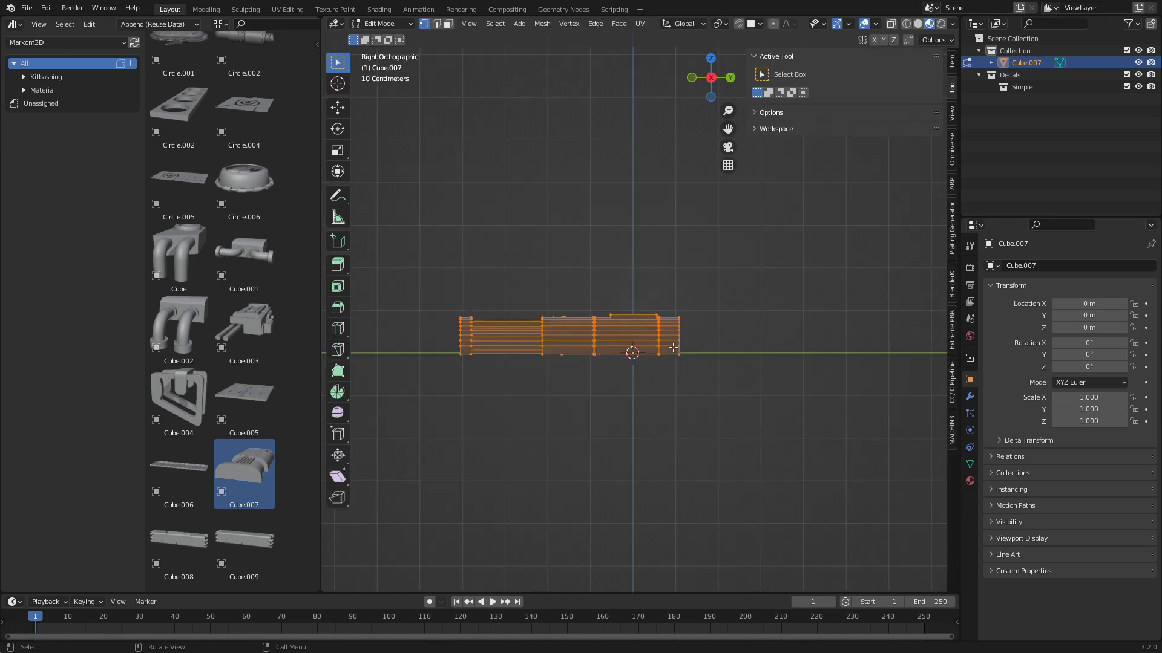
scroll(673, 348, "up", 2)
key("g")
key("z")
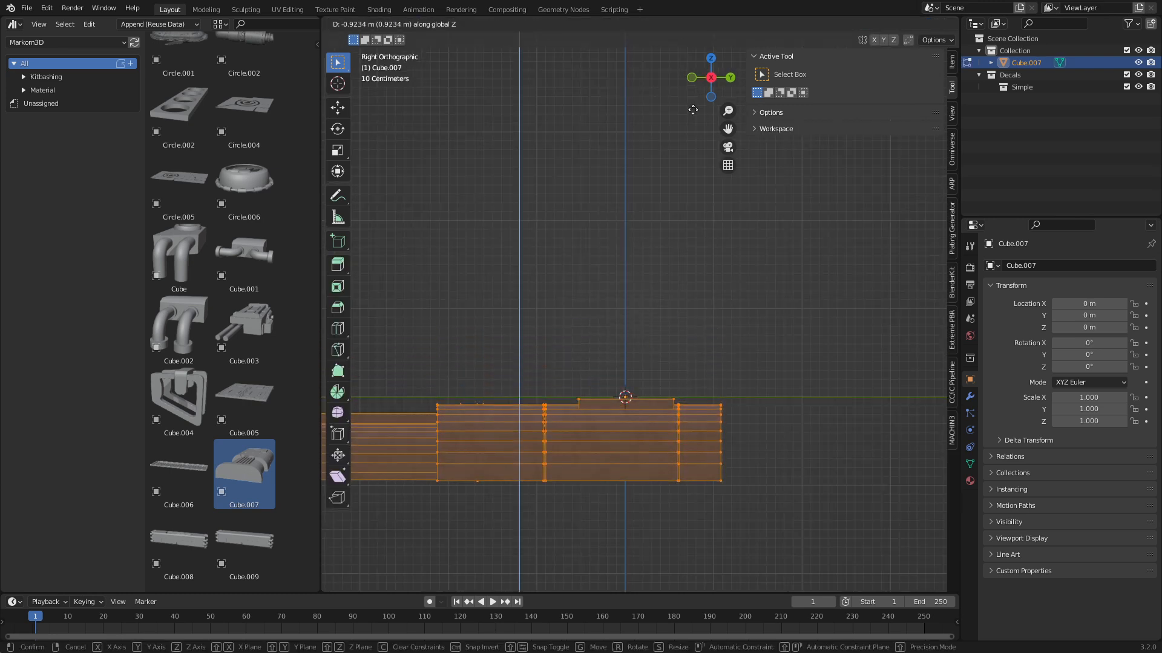
Step: Lower the mesh beneath the ground and bake Cube.007 into a simple decal, INSTANT_003
left_click(692, 109)
key("Tab")
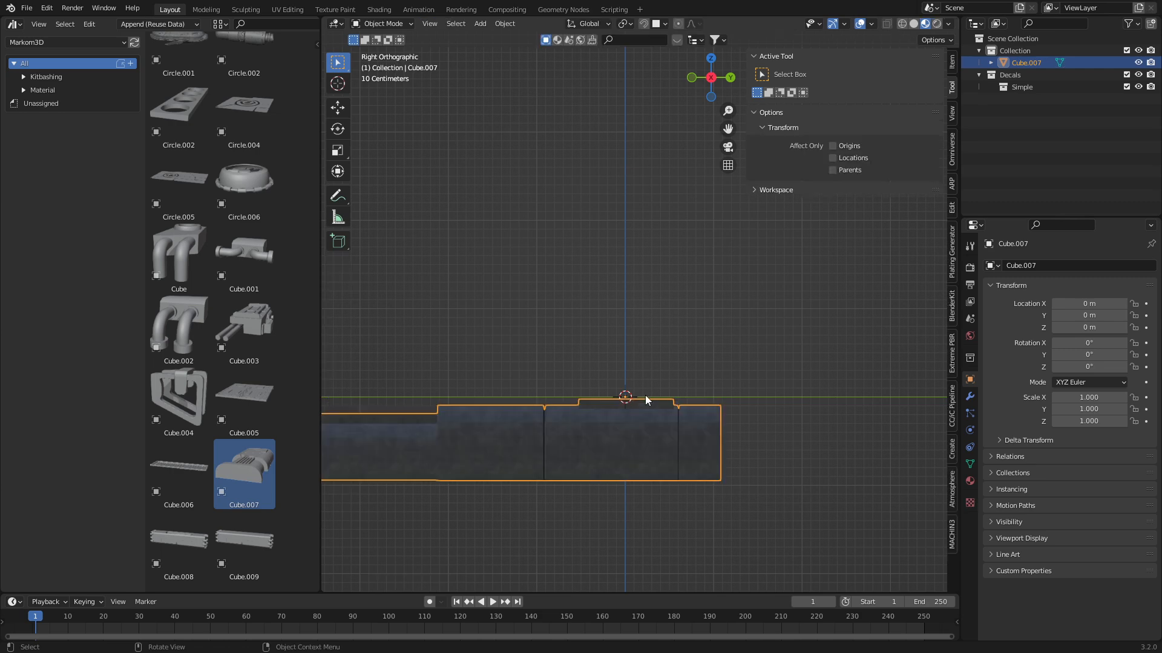
middle_click_drag(645, 395, 626, 437)
scroll(631, 402, "down", 5)
left_click(952, 536)
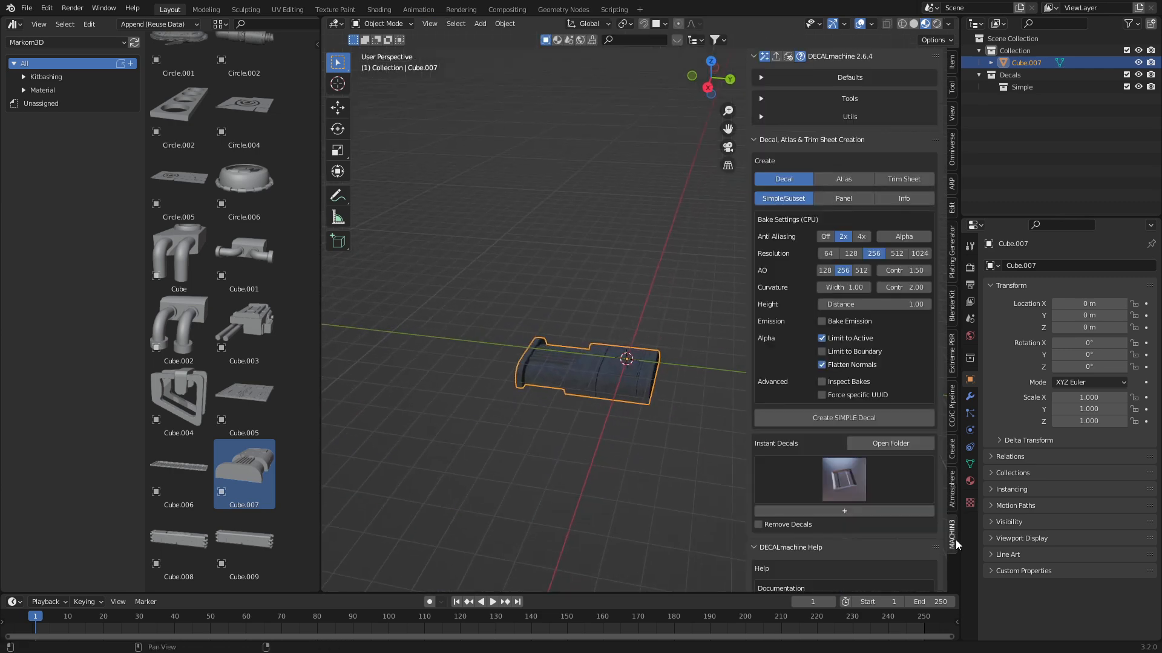
left_click(850, 428)
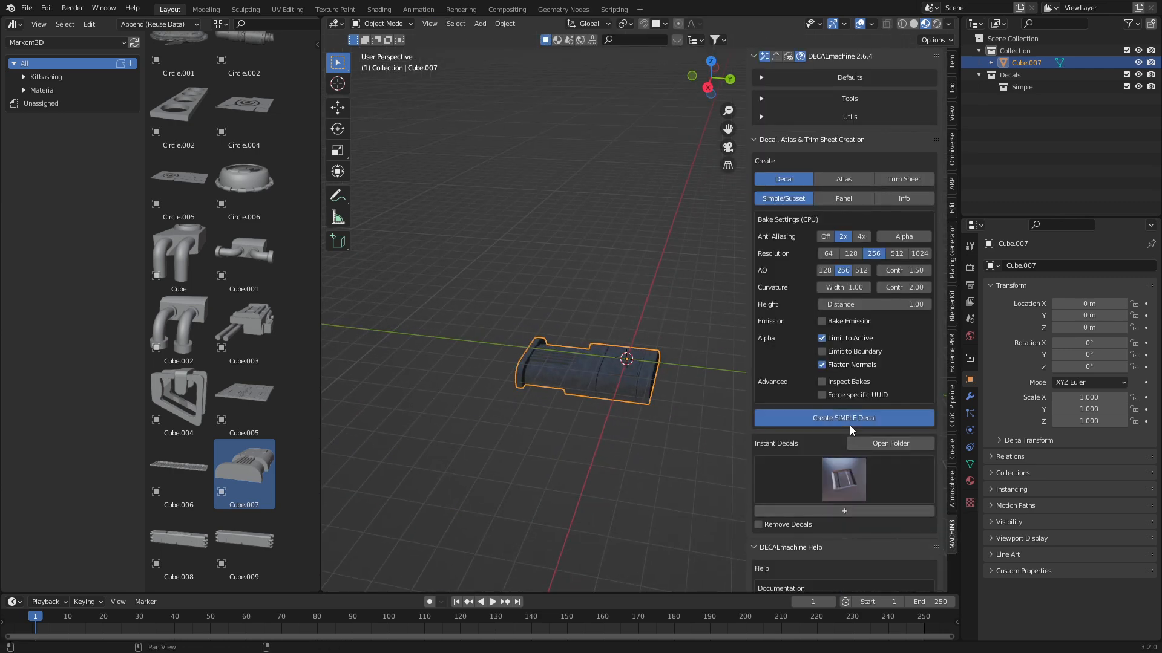
Step: Move the new decal aside, inspect it from below and deselect it
mouse_move(610, 436)
middle_mouse_down()
mouse_move(627, 276)
mouse_move(684, 263)
mouse_move(587, 251)
middle_mouse_up()
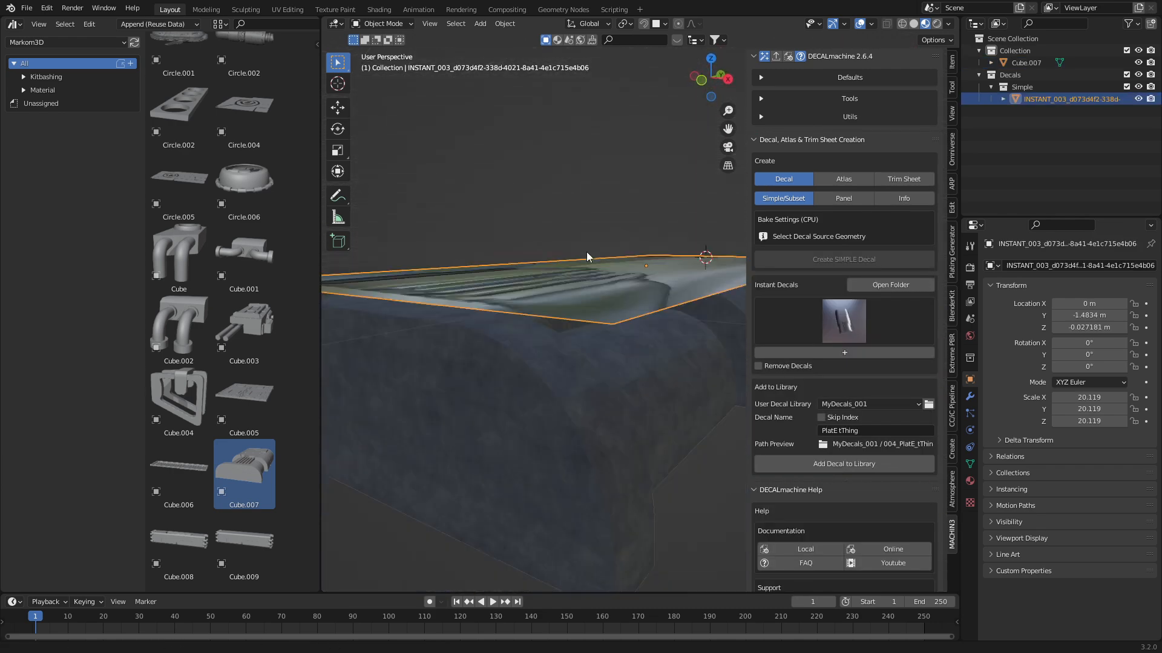
scroll(586, 251, "down", 5)
key("g")
left_click(405, 308)
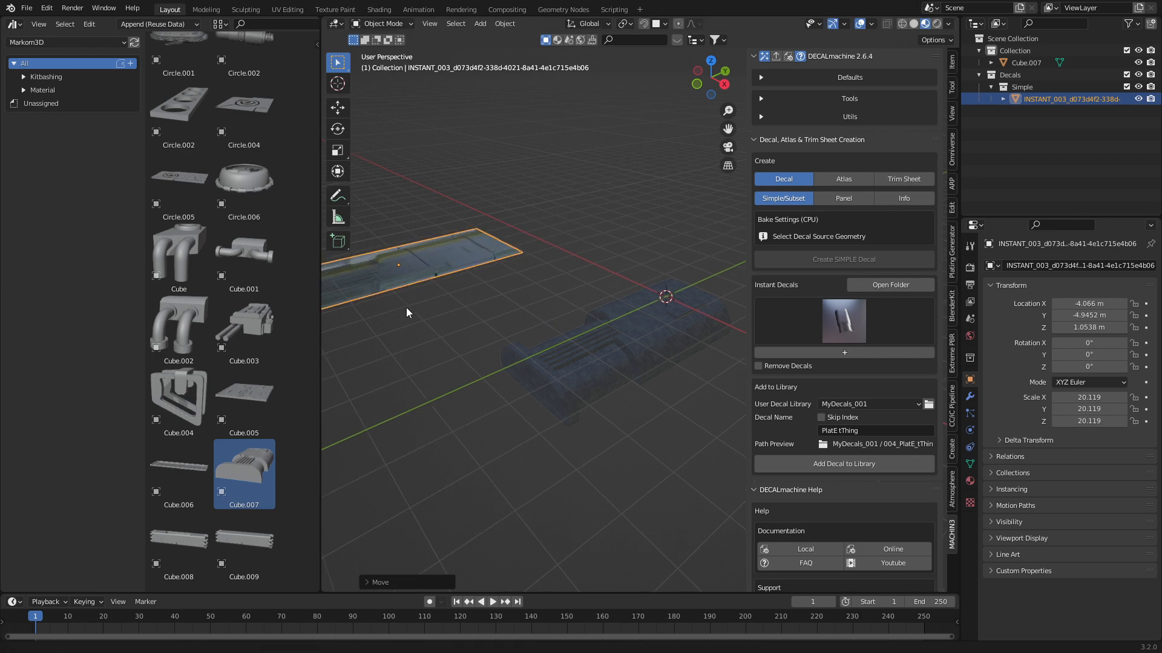
middle_click_drag(406, 308, 561, 323)
scroll(562, 323, "up", 3)
left_click(535, 405)
mouse_move(534, 405)
middle_mouse_down()
mouse_move(598, 380)
mouse_move(576, 363)
mouse_move(464, 417)
mouse_move(529, 354)
middle_mouse_up()
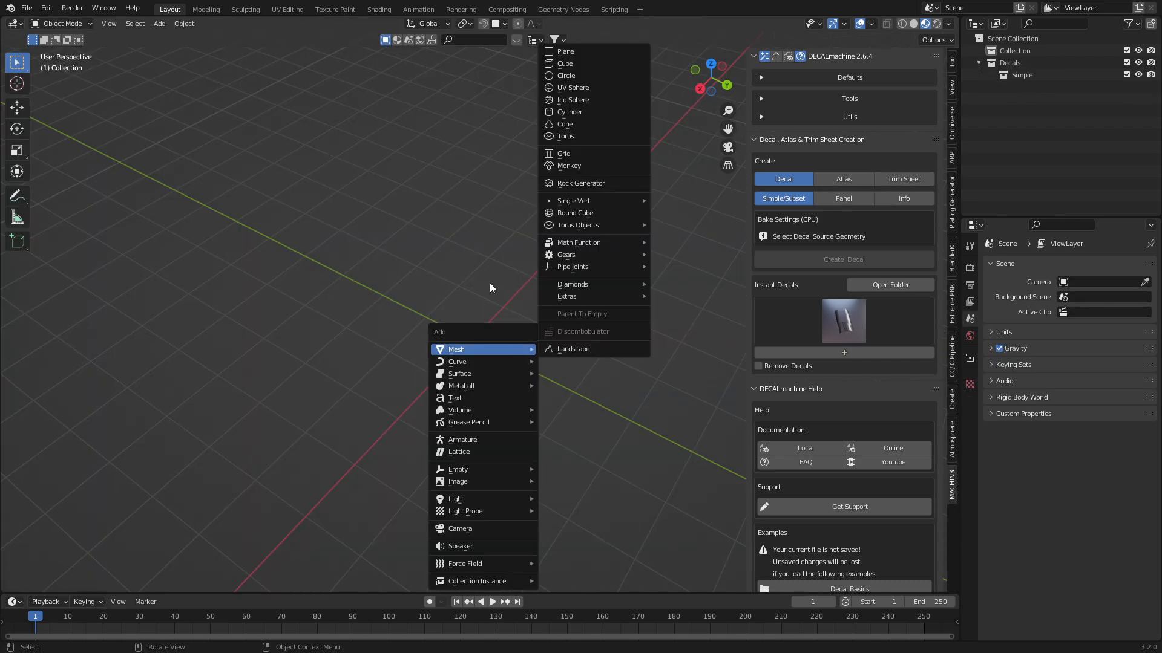
Step: Add a cube at the origin and bevel its edges into a rounded cube
key("shift+a")
left_click(551, 56)
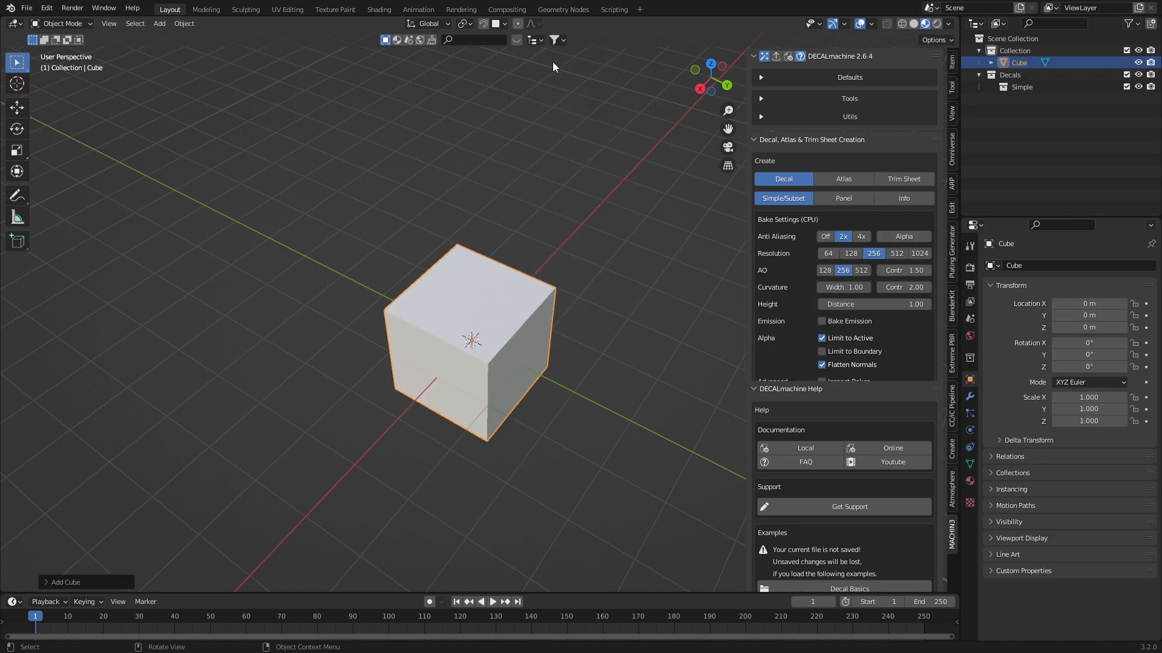
key("Tab")
key("ctrl+b")
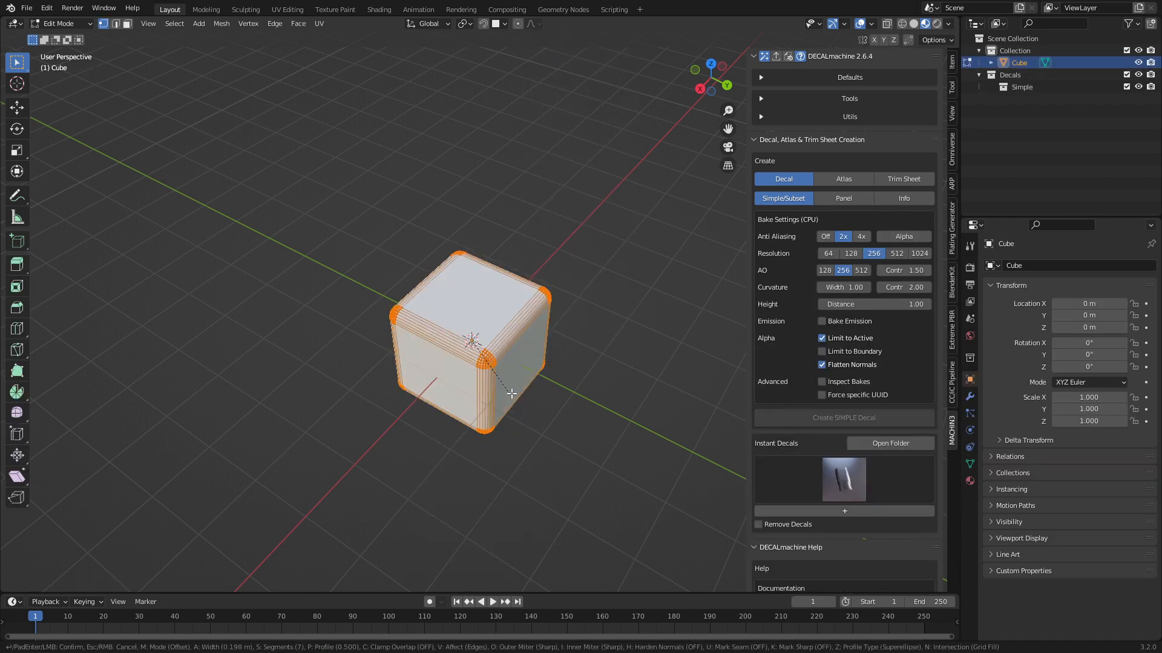
scroll(526, 397, "up", 5)
left_click(527, 397)
key("Tab")
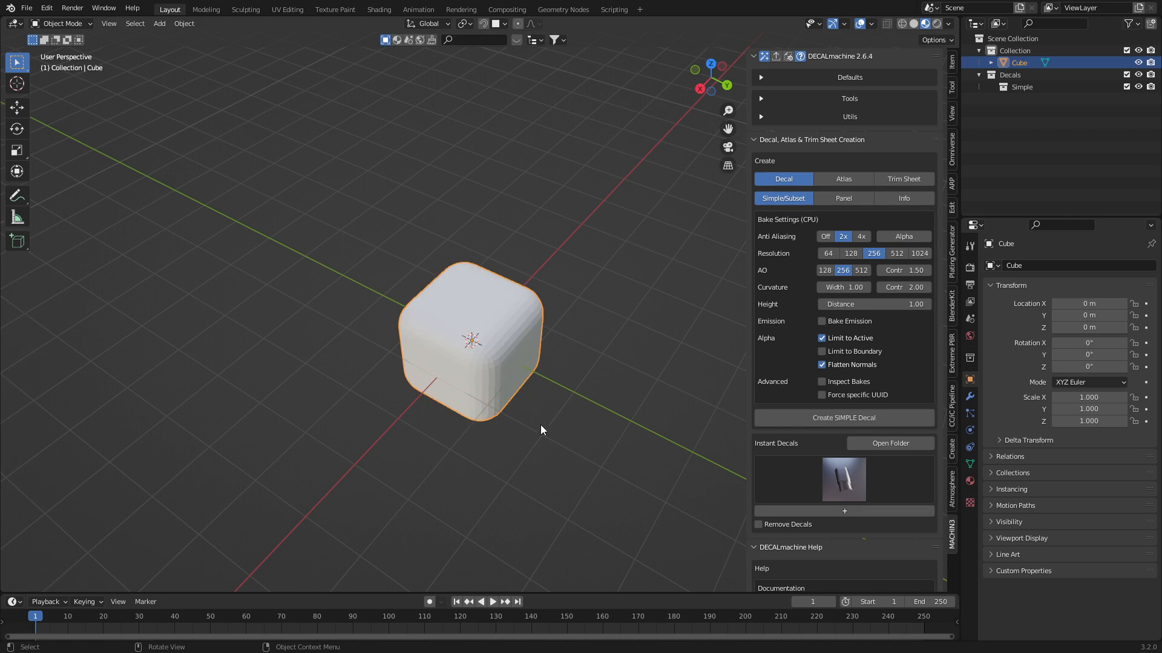
mouse_move(540, 424)
middle_mouse_down()
mouse_move(495, 406)
mouse_move(513, 442)
middle_mouse_up()
scroll(512, 443, "up", 2)
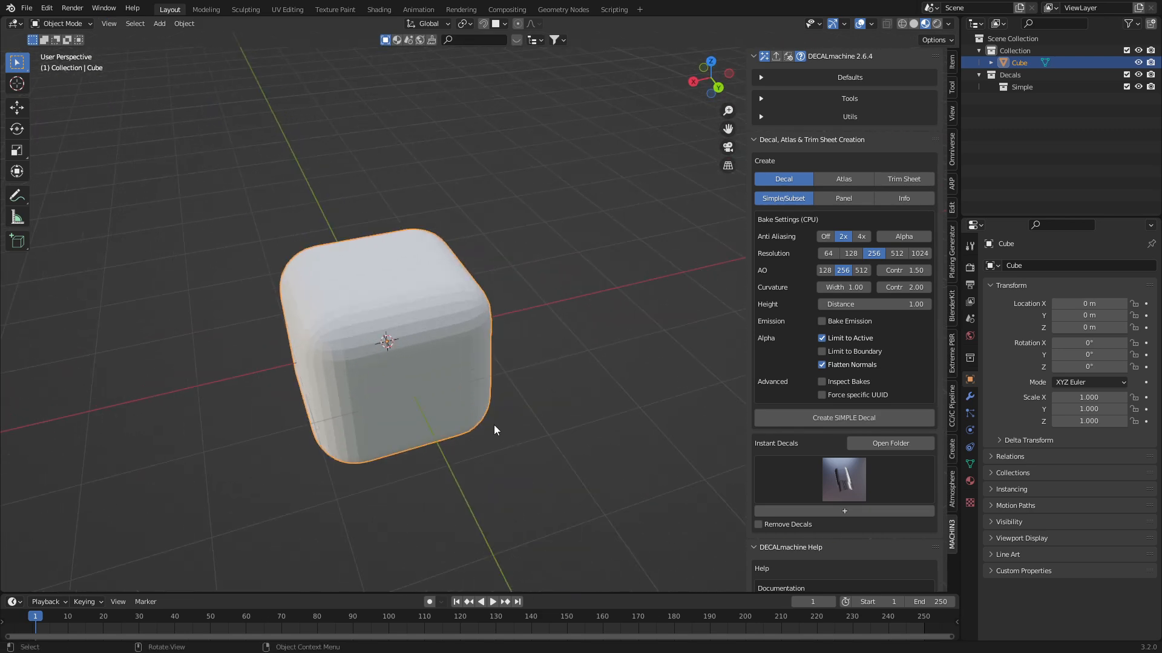
Step: Duplicate the rounded cube offset to the right, tilt it, and select both with the original active
key("shift+d")
left_click(620, 438)
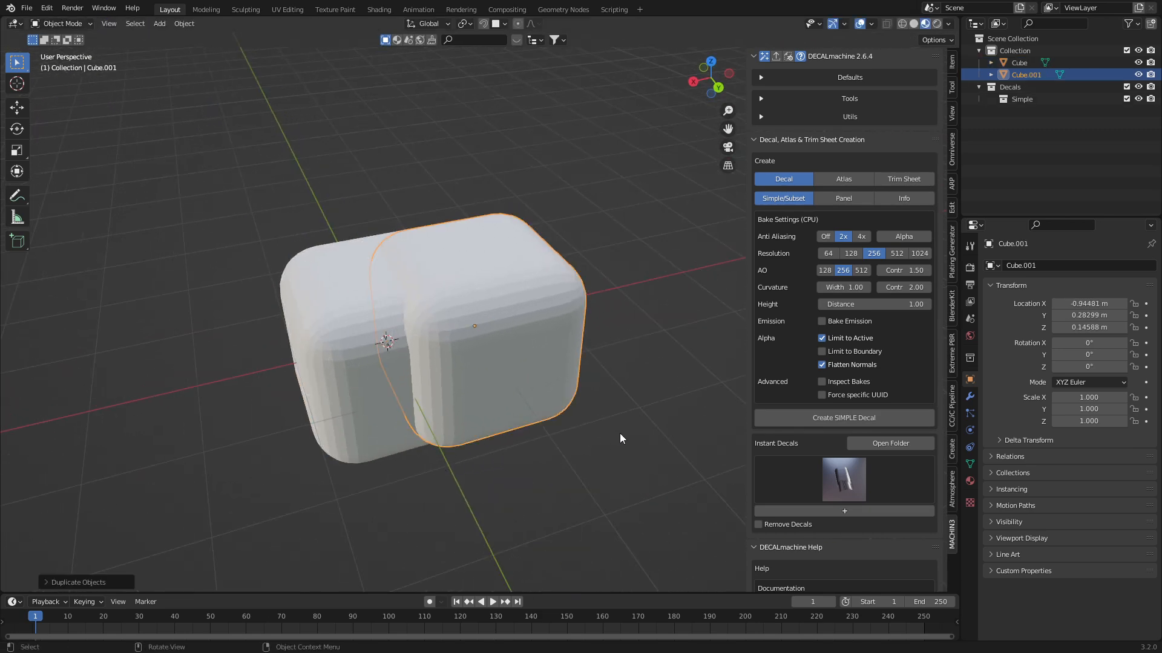
key("r")
key("r")
left_click(623, 450)
mouse_move(623, 449)
middle_mouse_down()
mouse_move(632, 455)
mouse_move(578, 461)
mouse_move(597, 485)
middle_mouse_up()
left_click(628, 451, "shift")
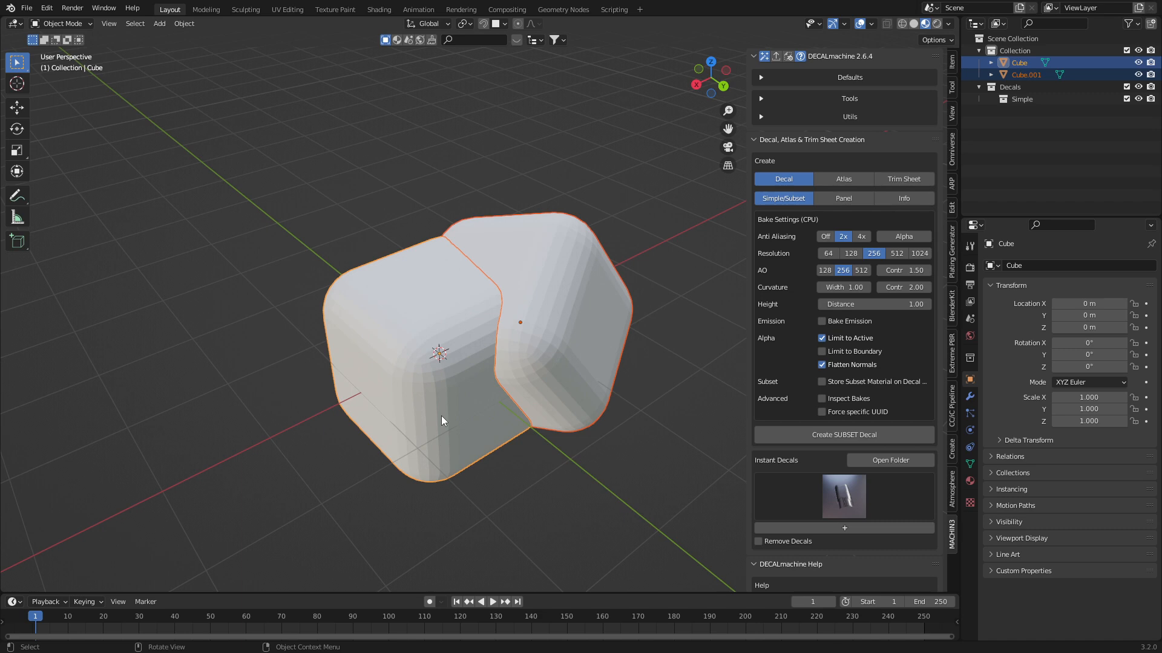
Step: Slice the two cubes into a panel-line decal along their seam and frame it in view
key("d")
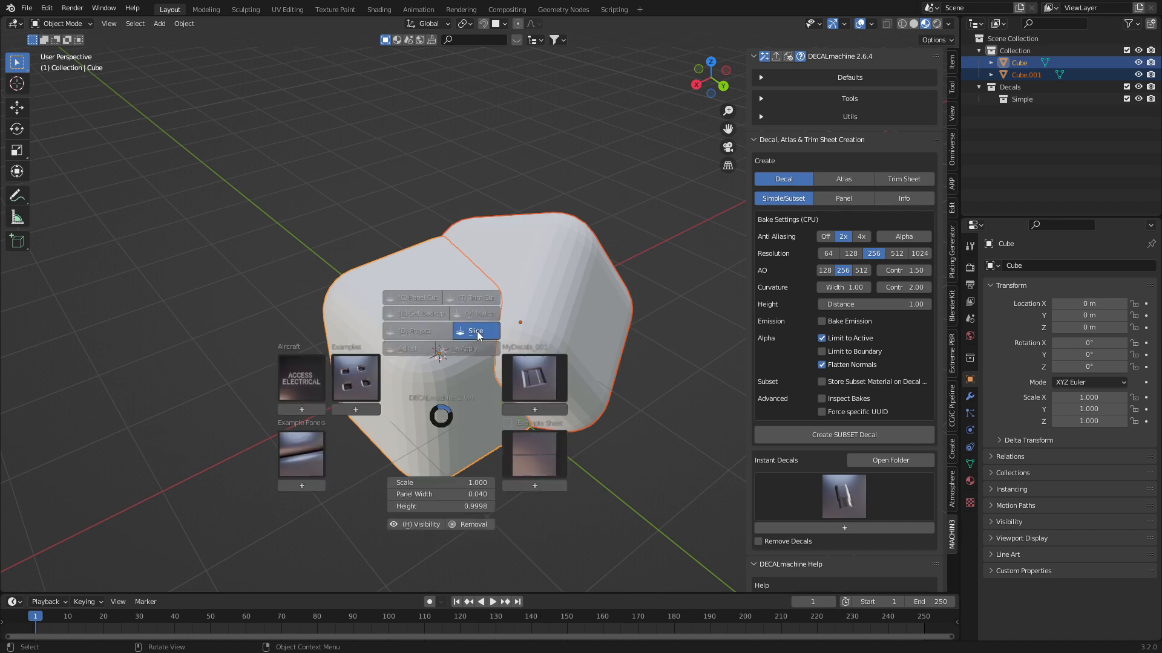
left_click(478, 335)
middle_click_drag(530, 445, 492, 452)
scroll(296, 373, "up", 5)
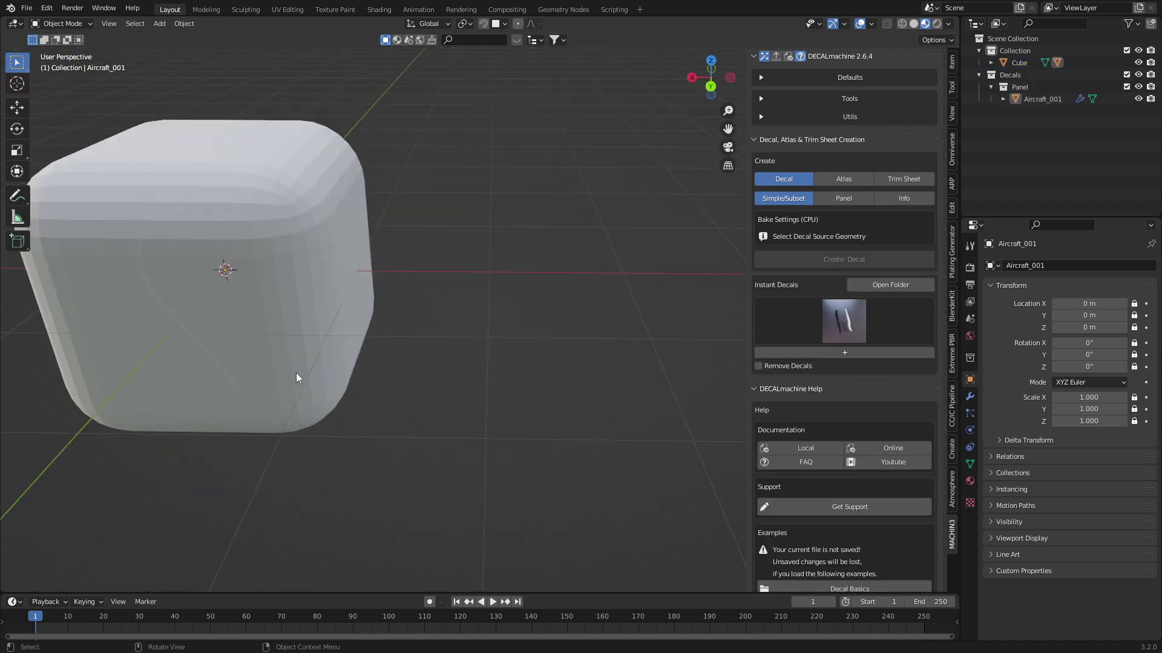
left_click(204, 350)
key("KP_Decimal")
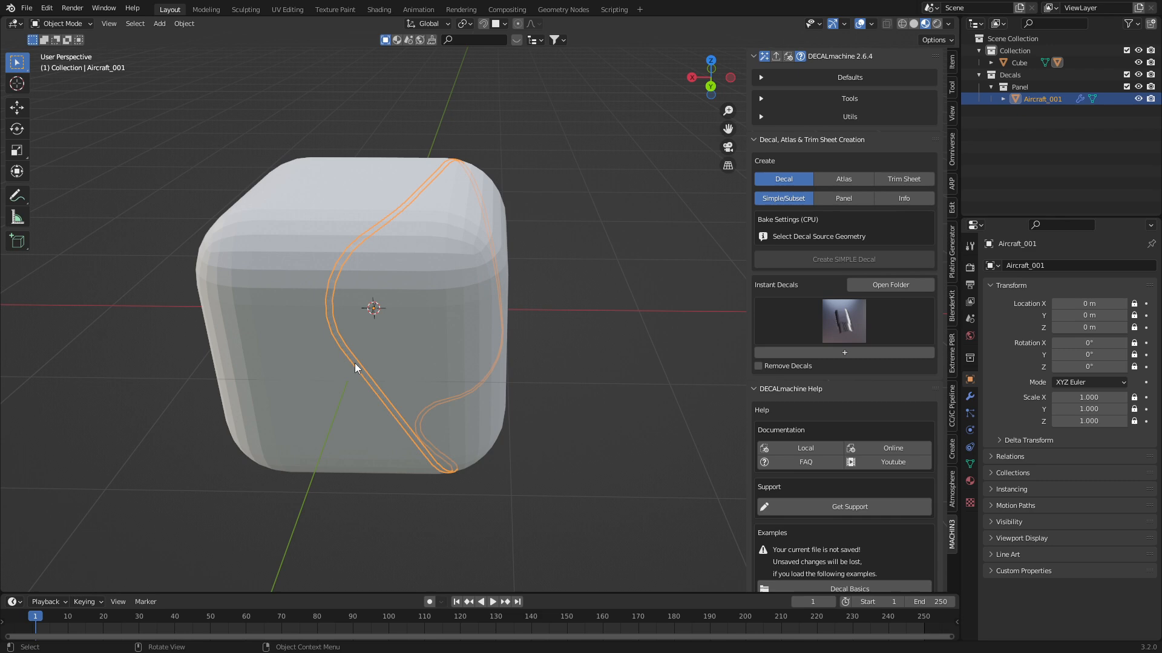
scroll(355, 364, "up", 4)
scroll(382, 372, "down", 2)
scroll(358, 372, "down", 1)
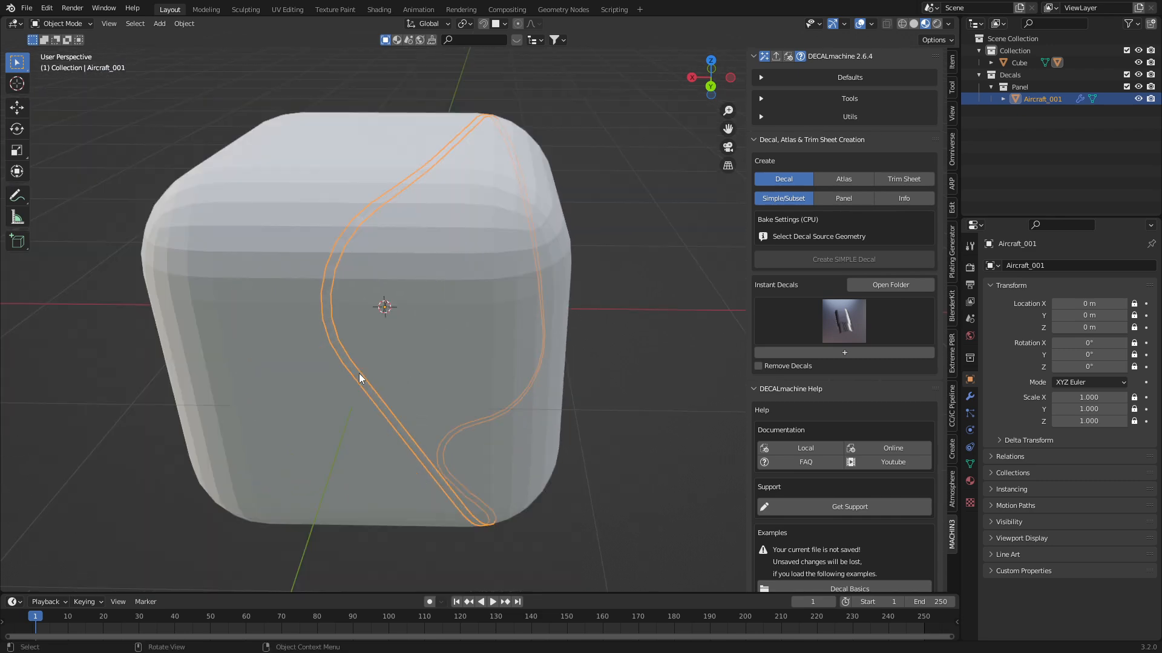
Step: Adjust the panel decal to an Example Panels style, Example Panels_005
key("alt+d")
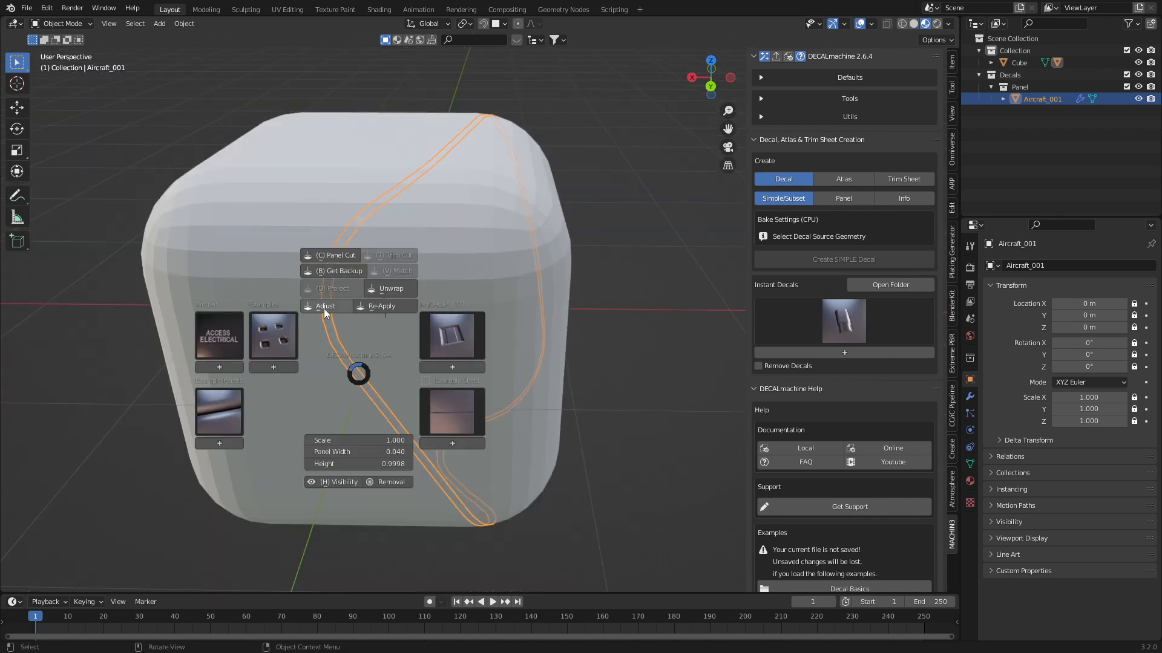
left_click(325, 309)
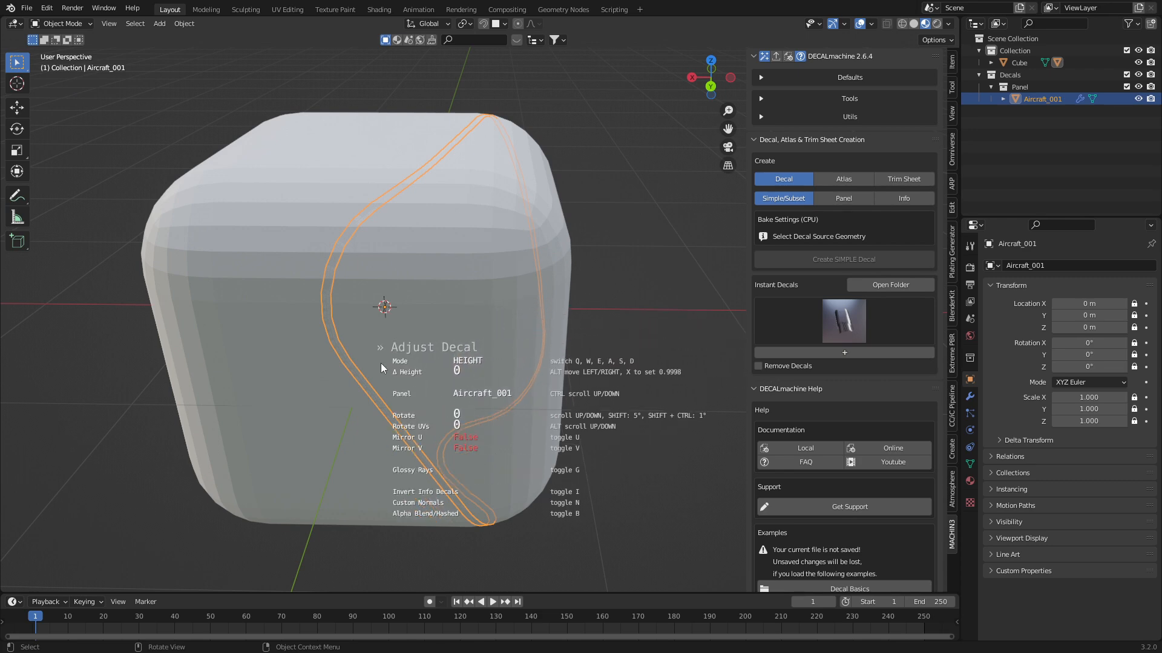
scroll(380, 363, "down", 1, "ctrl")
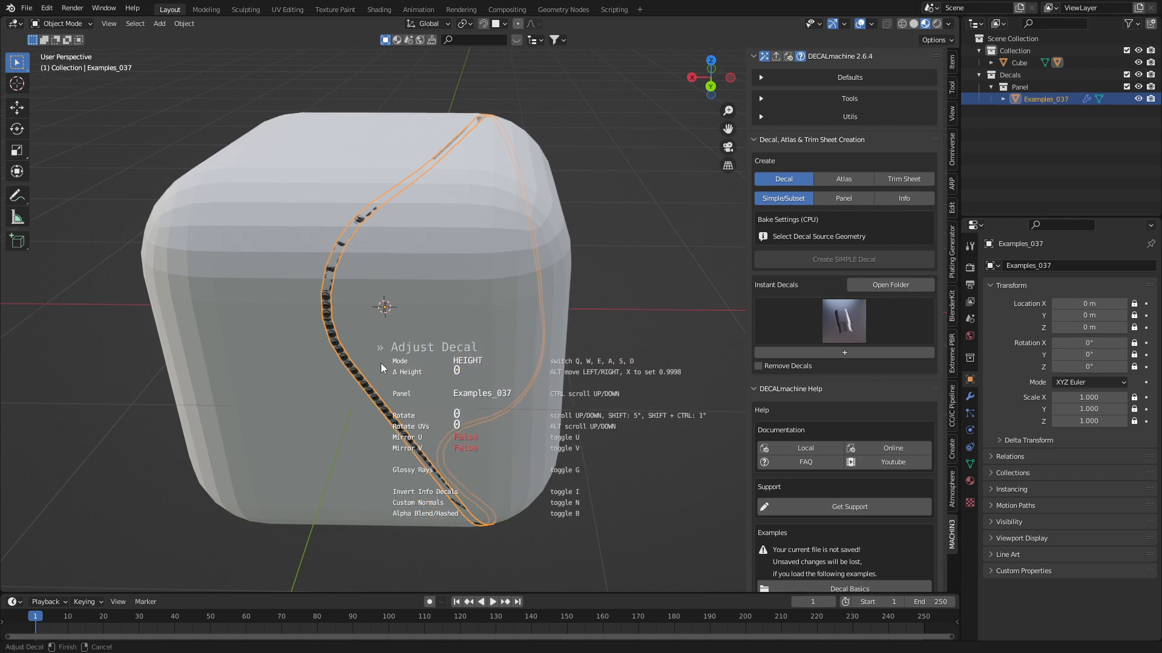
scroll(383, 368, "down", 1, "ctrl")
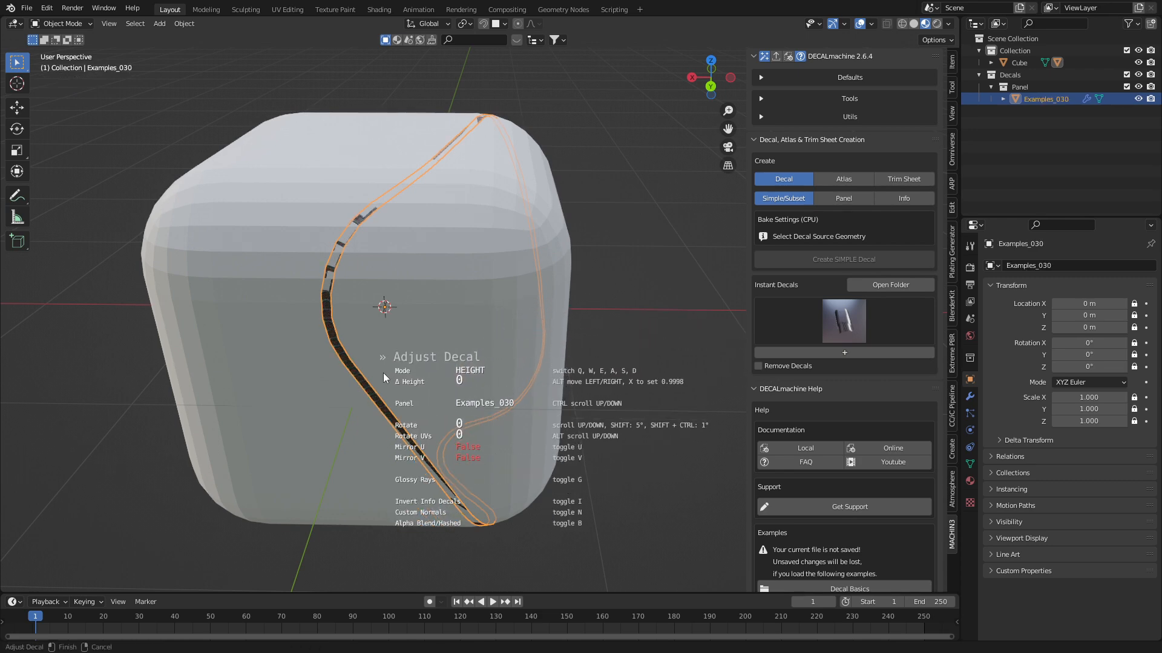
scroll(387, 387, "down", 1, "ctrl")
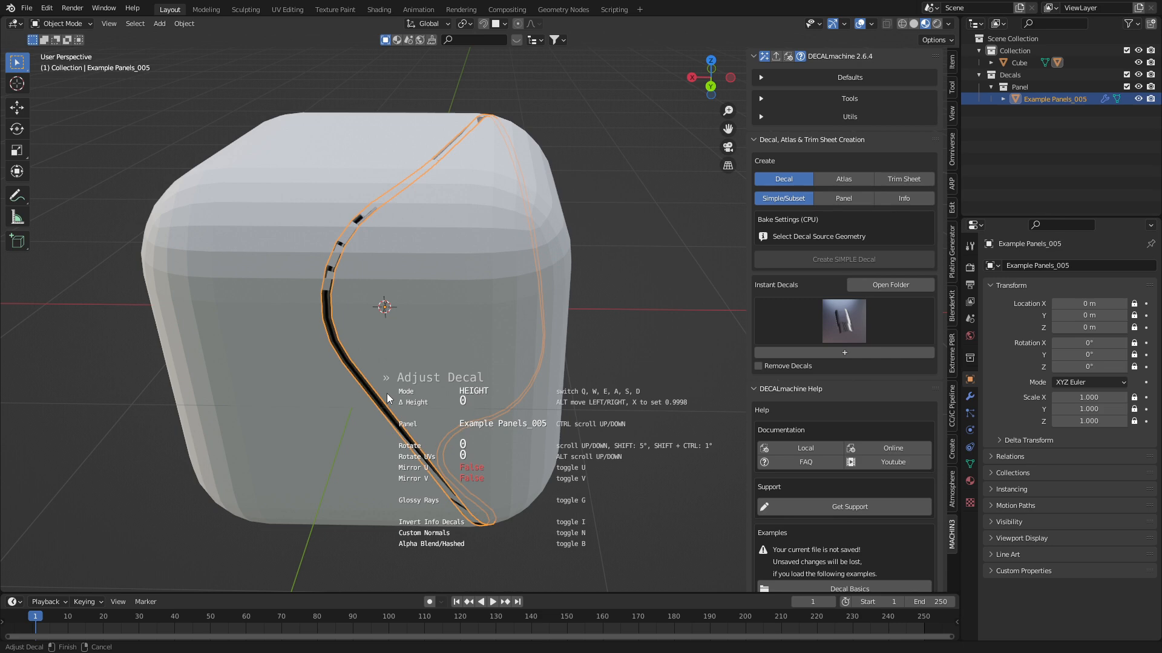
left_click(387, 393)
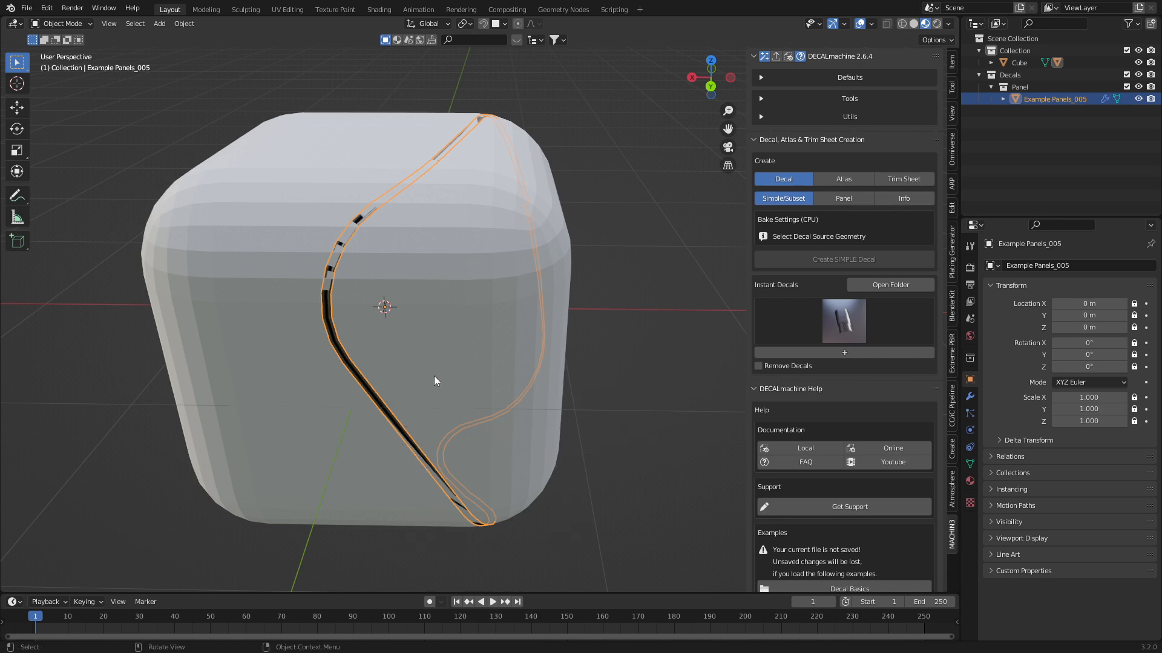
scroll(328, 295, "up", 5)
Step: Adjust the panel decal's Δ Height to about 0.0040 so the seam sits cleanly above the surface
middle_click_drag(340, 316, 453, 344, "shift")
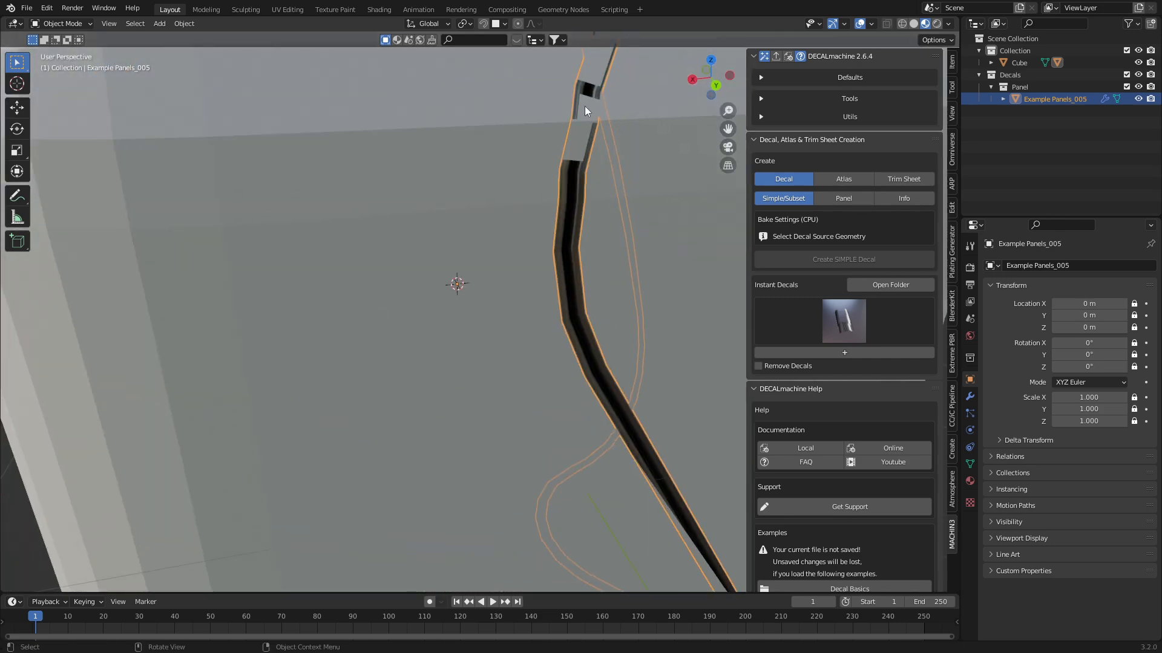
scroll(585, 106, "down", 6)
key("d")
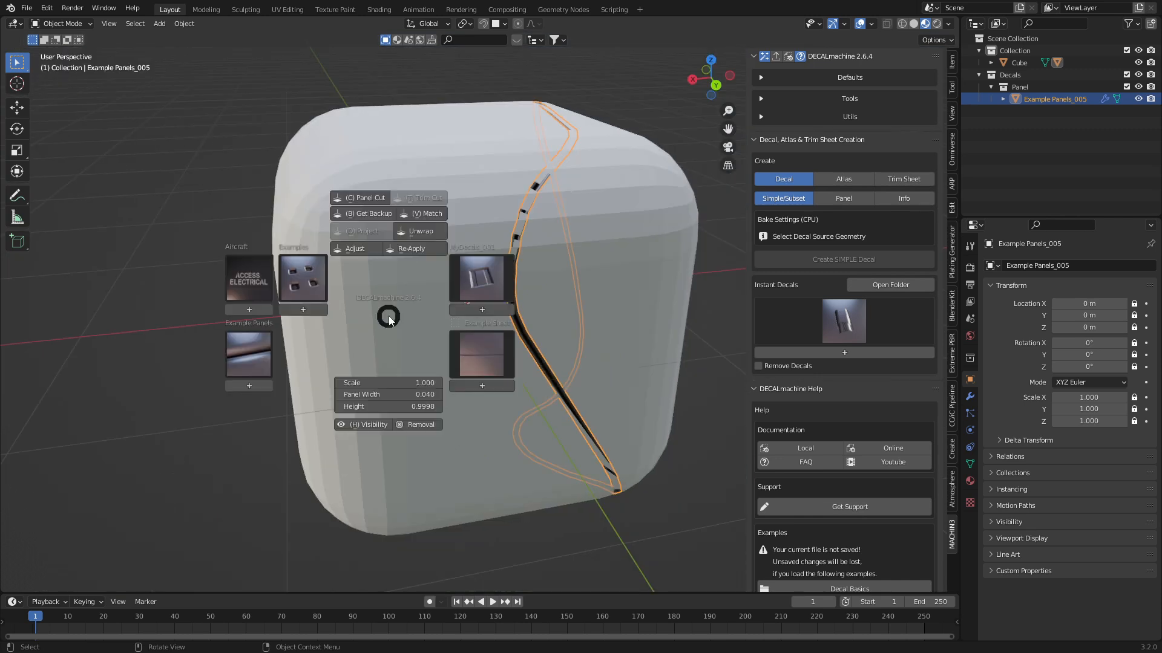
left_click(355, 249)
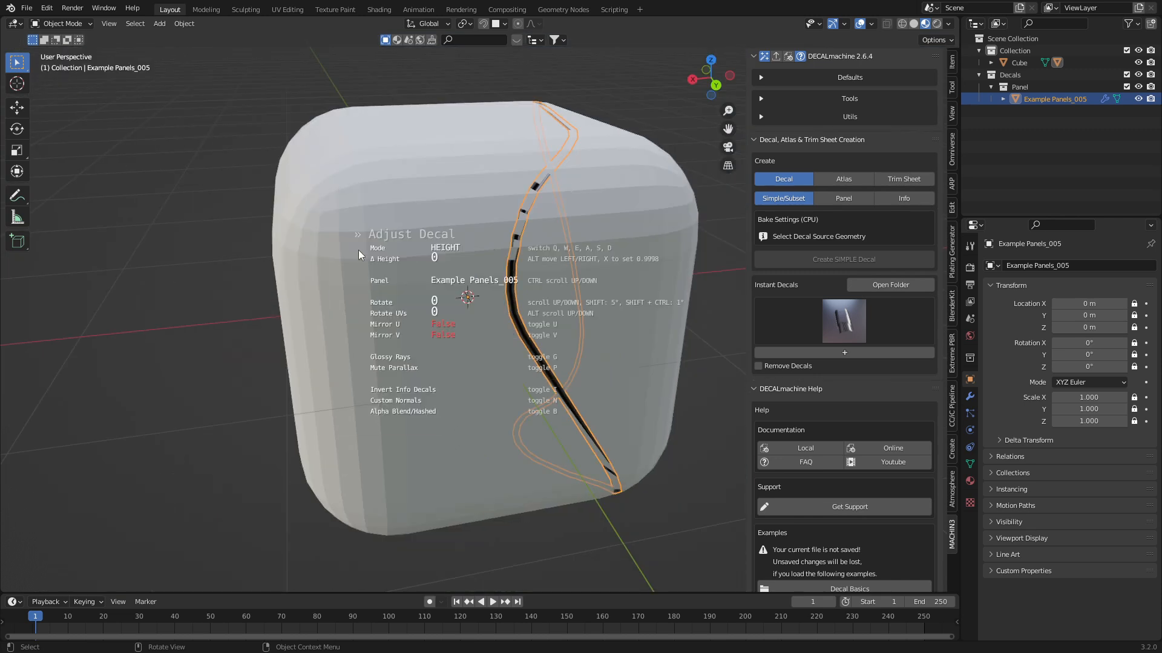
scroll(361, 250, "up", 1)
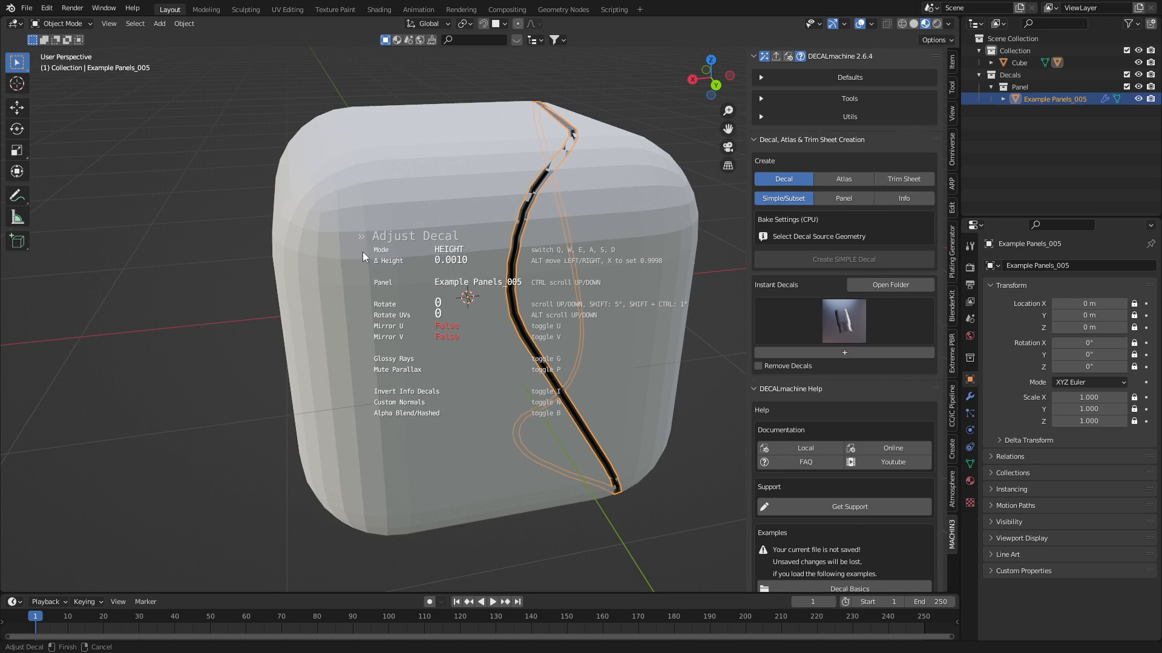
scroll(362, 251, "up", 3)
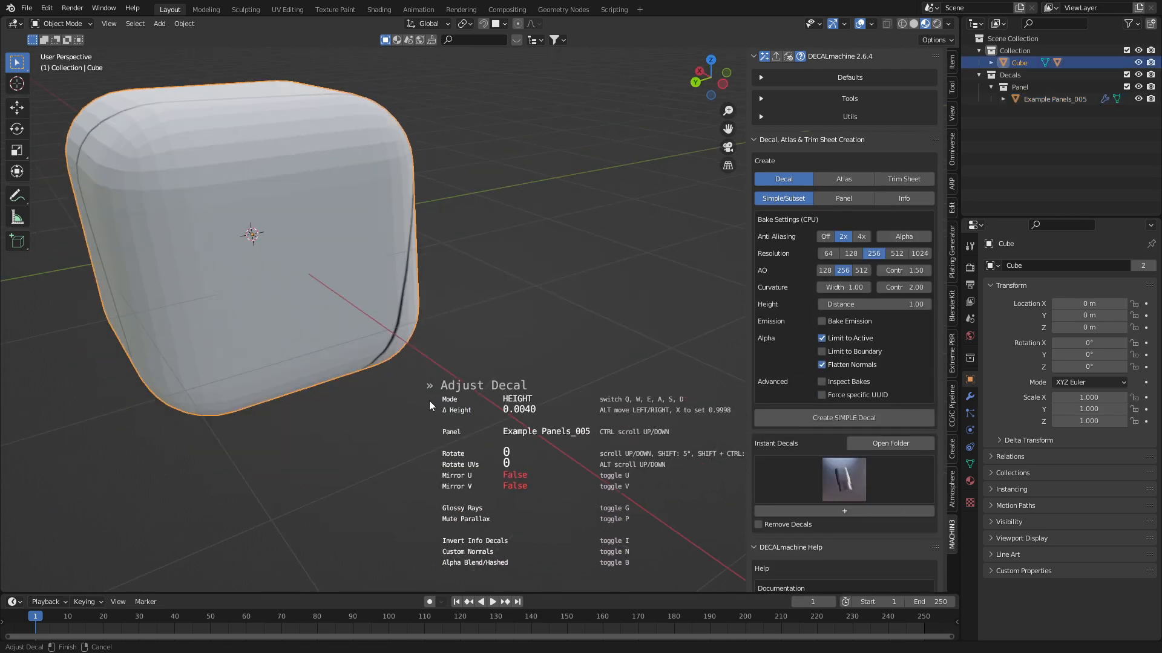
middle_click_drag(452, 331, 506, 340)
left_click(544, 372)
mouse_move(549, 381)
middle_mouse_down()
mouse_move(560, 406)
mouse_move(442, 446)
mouse_move(333, 409)
mouse_move(411, 339)
mouse_move(517, 334)
mouse_move(541, 399)
middle_mouse_up()
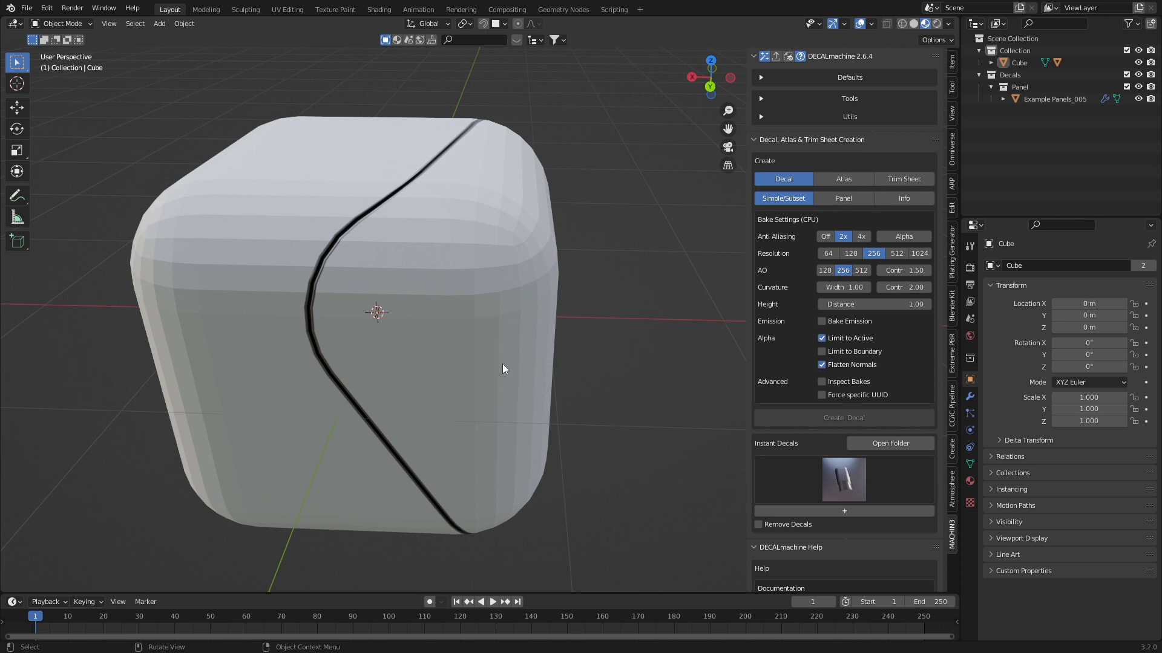
Step: Panel Cut the decal seam into the cube's mesh and view the new edge loop in Edit Mode
left_click(312, 340)
key("d")
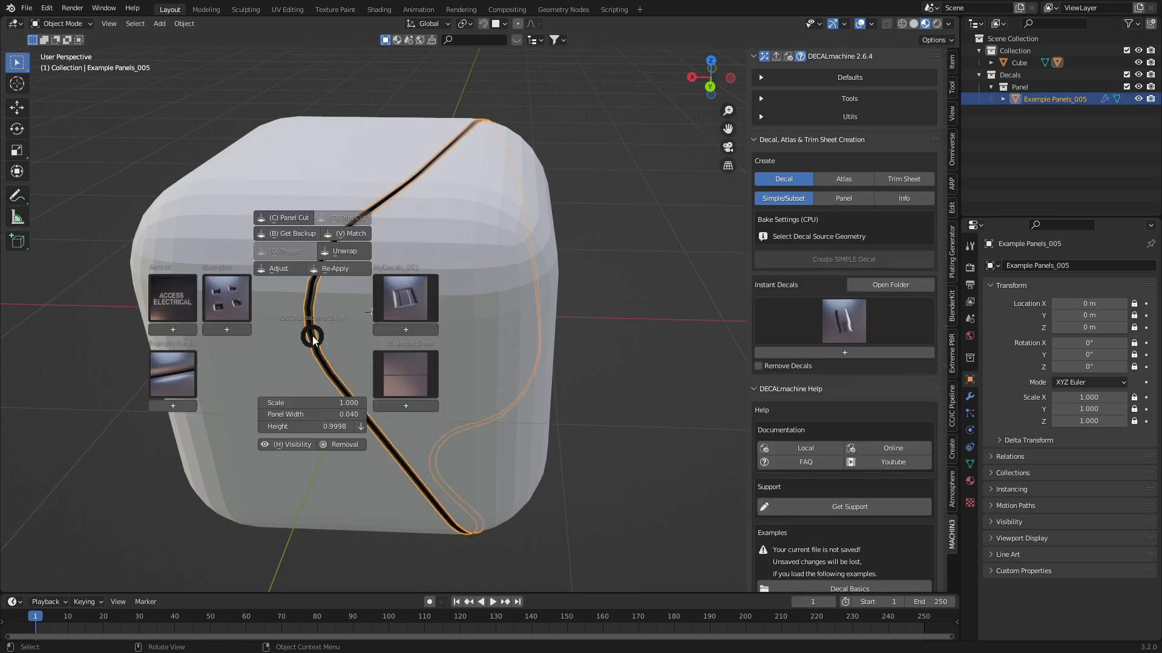
left_click(298, 219)
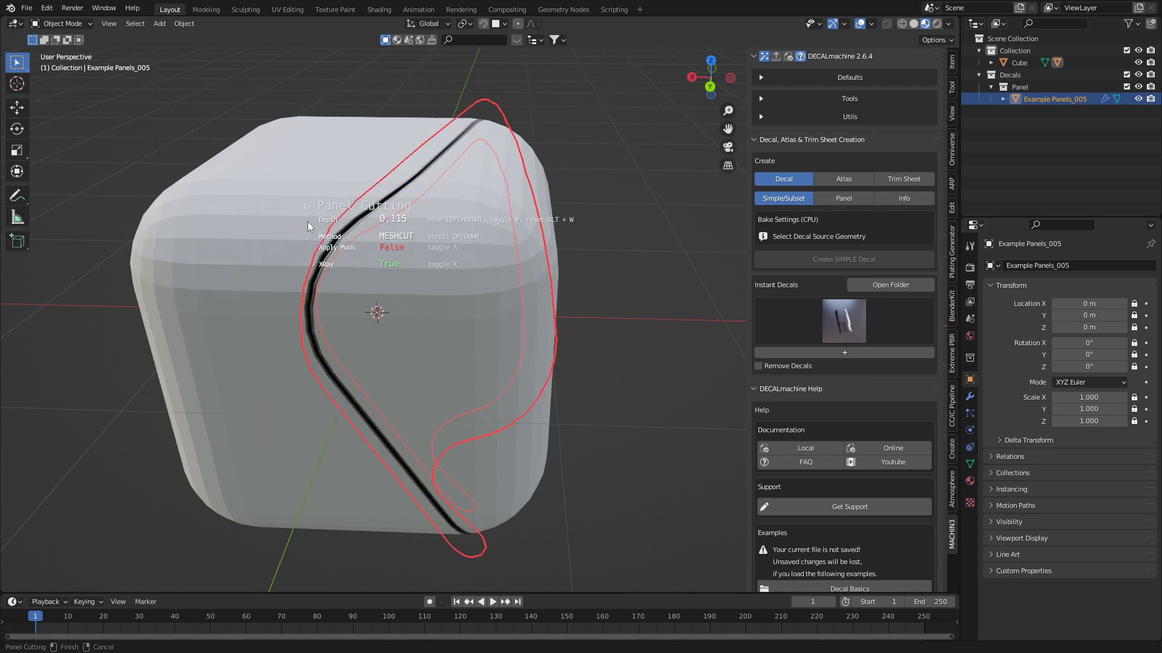
left_click(309, 222)
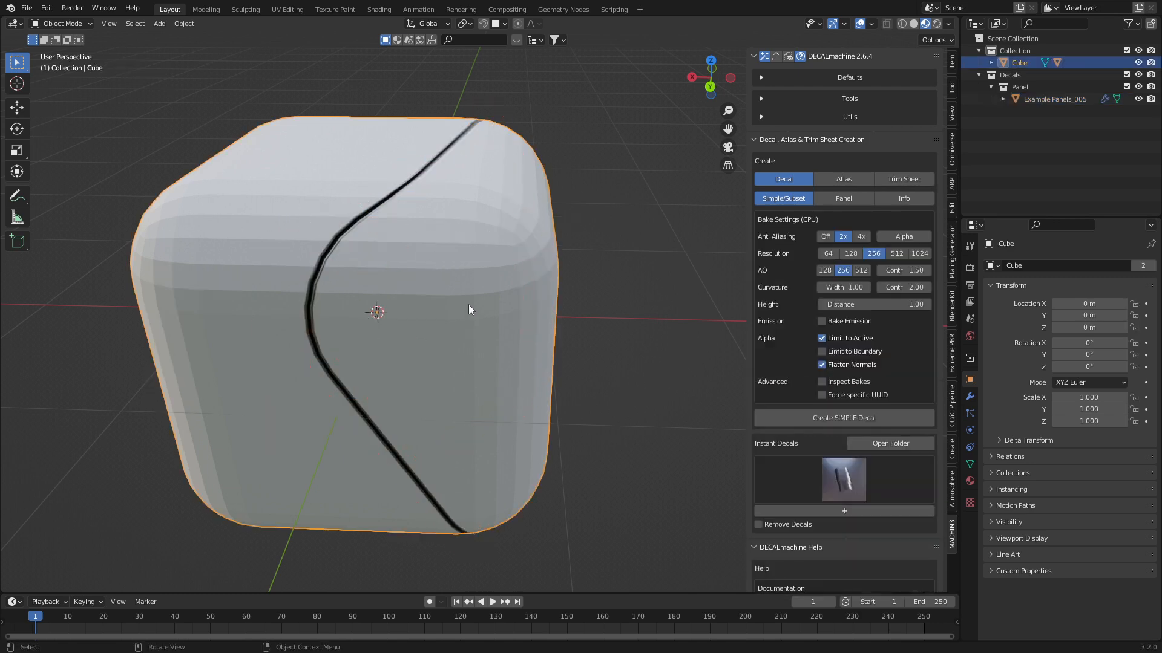
key("Tab")
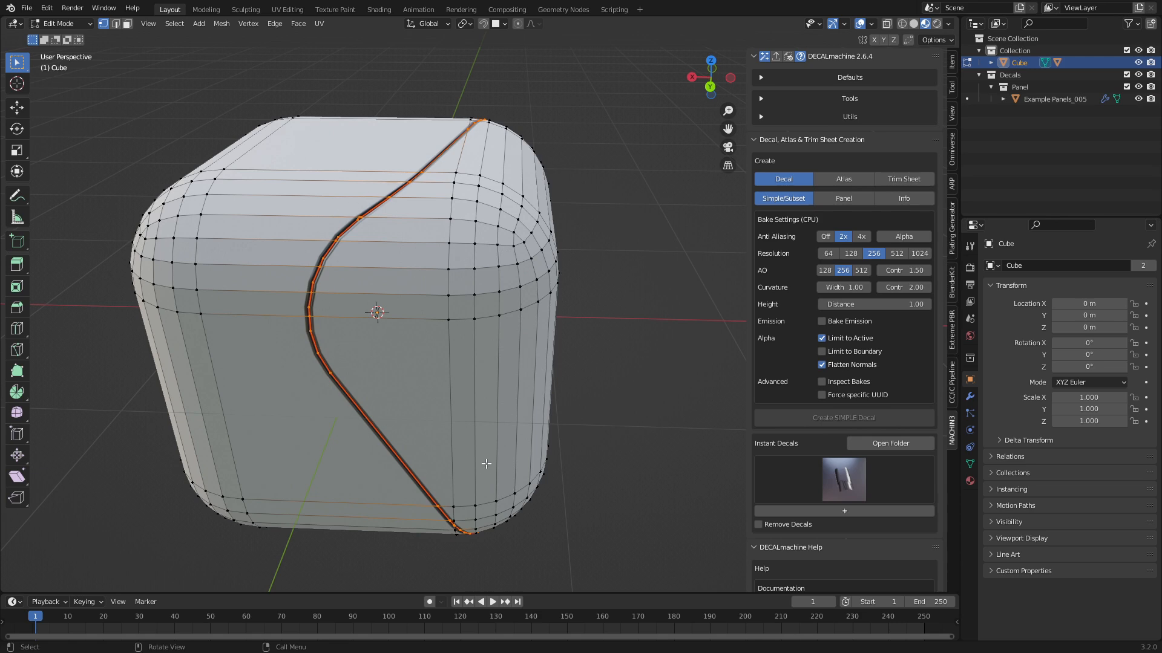
Step: In face select mode try strip and linked selections, then undo back to the seam loop
key("3")
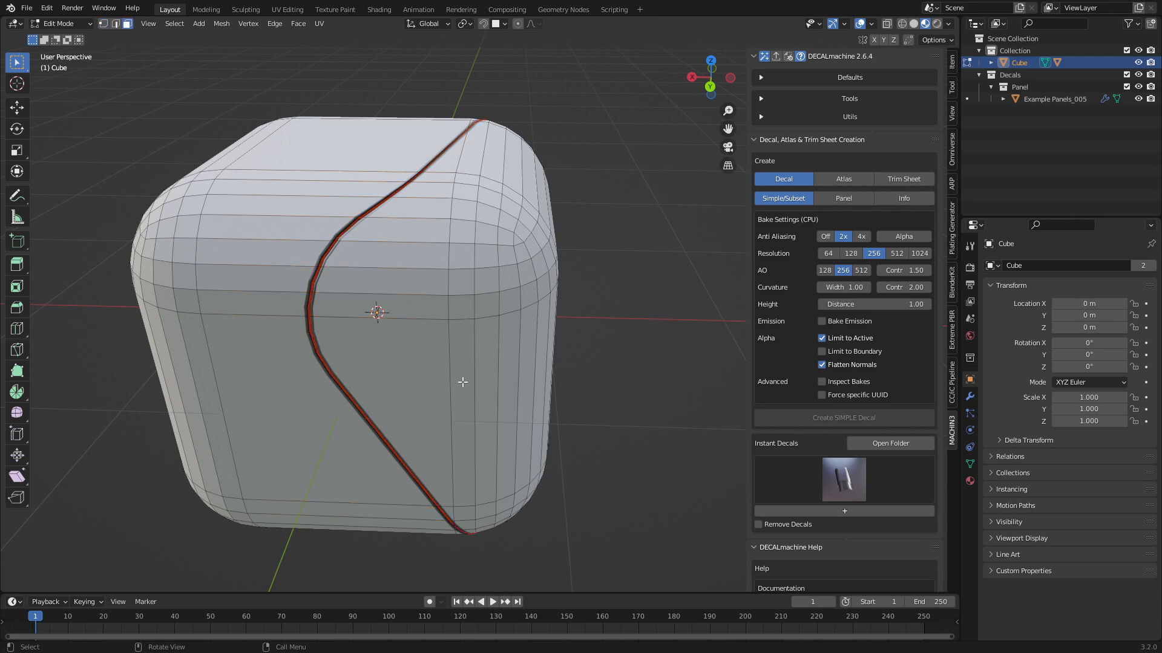
double_click(462, 382, "alt")
key("ctrl+l")
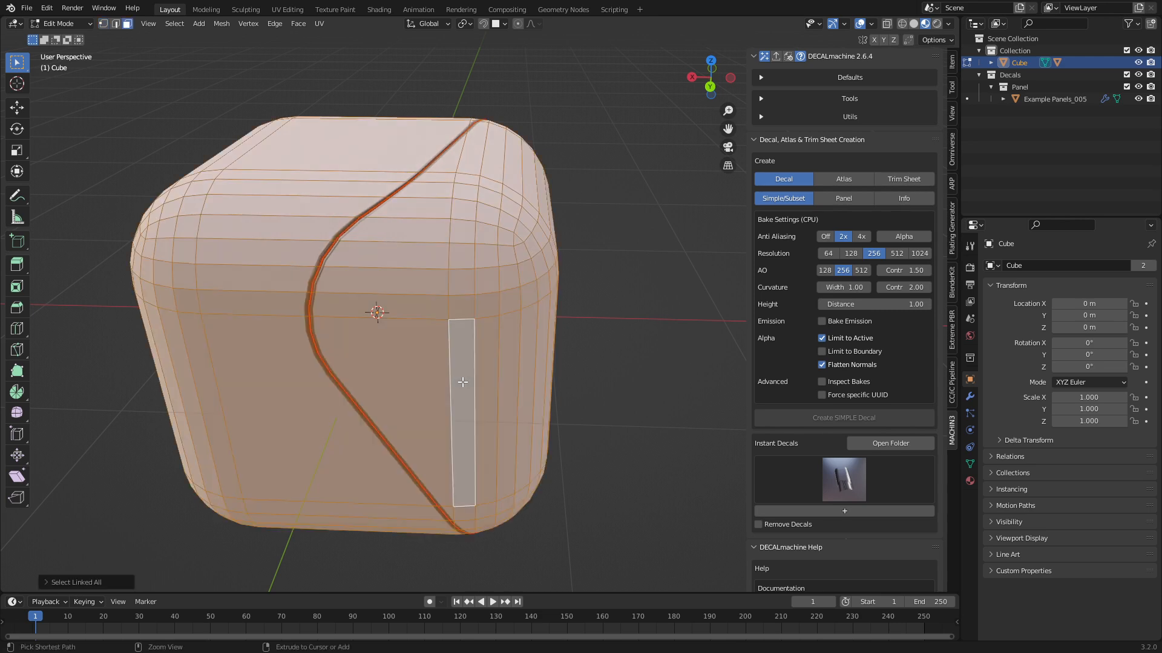
key("ctrl+z")
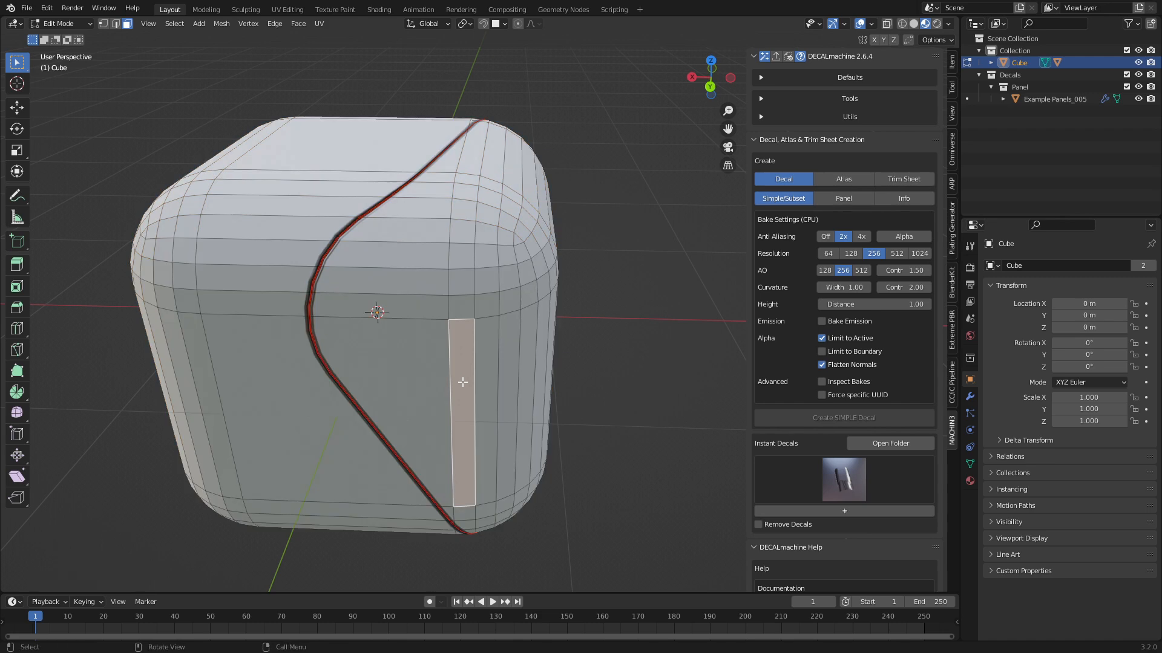
middle_click_drag(462, 381, 393, 314)
key("ctrl+z")
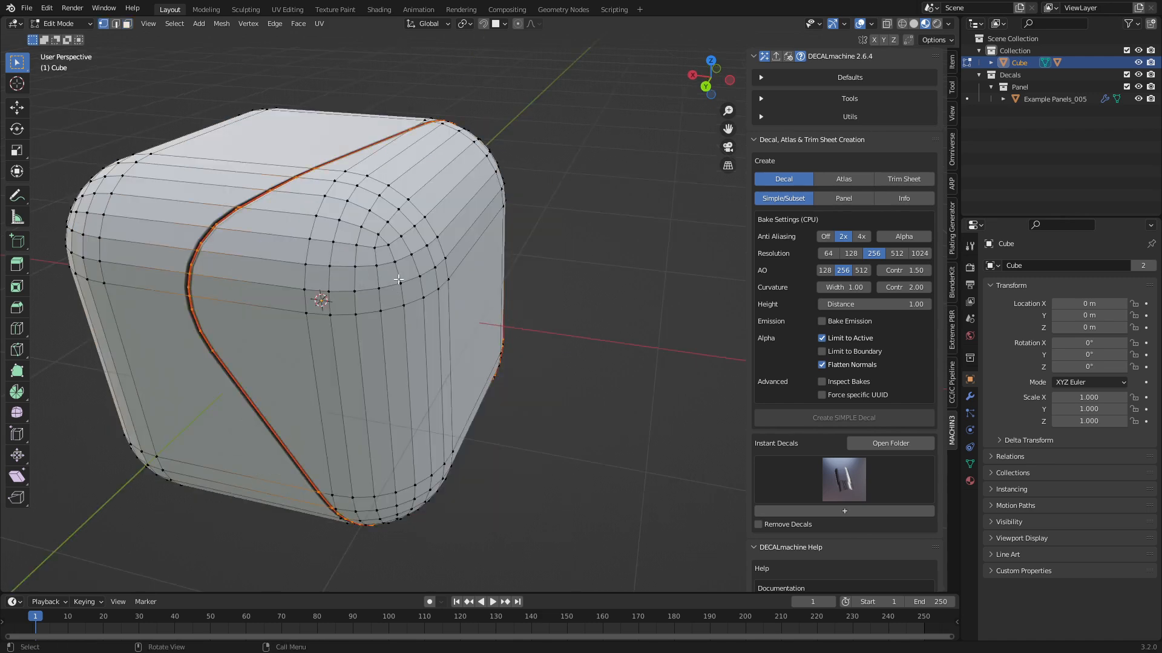
Step: Circle-select the faces on one side of the seam, including the rounded top corner
key("c")
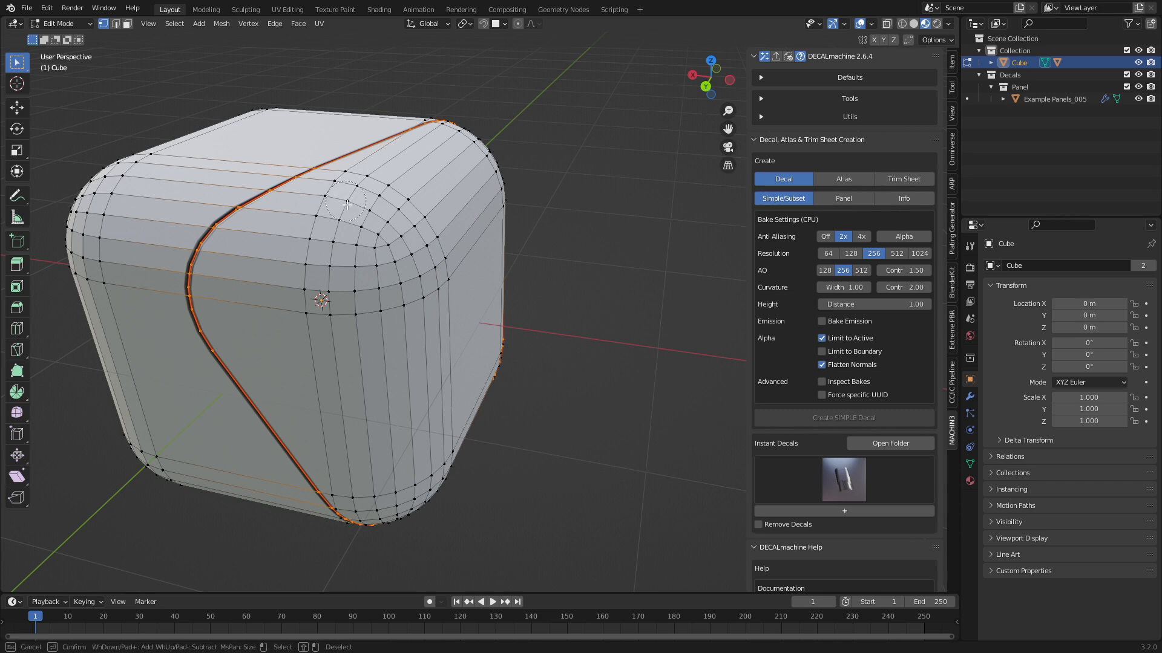
mouse_move(367, 205)
left_mouse_down()
mouse_move(312, 319)
mouse_move(409, 268)
left_mouse_up()
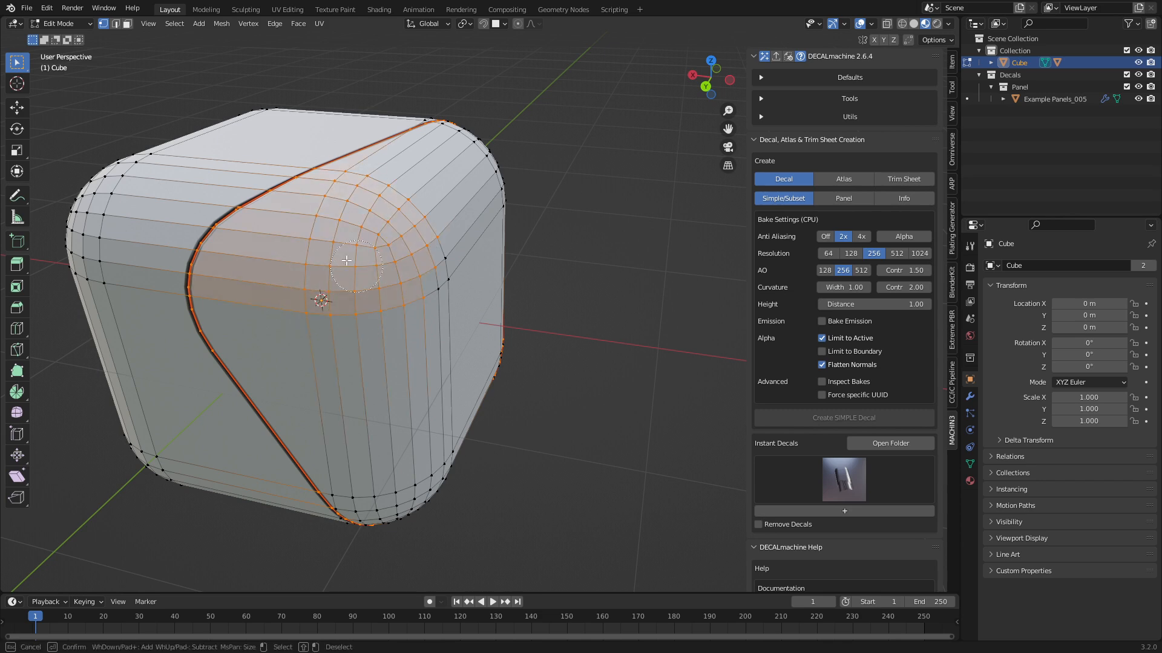
key("Return")
mouse_move(418, 272)
middle_mouse_down()
mouse_move(370, 295)
mouse_move(299, 141)
mouse_move(901, 355)
middle_mouse_up()
Step: Add two material slots and give the seam side a new cyan Material.002
left_click(970, 481)
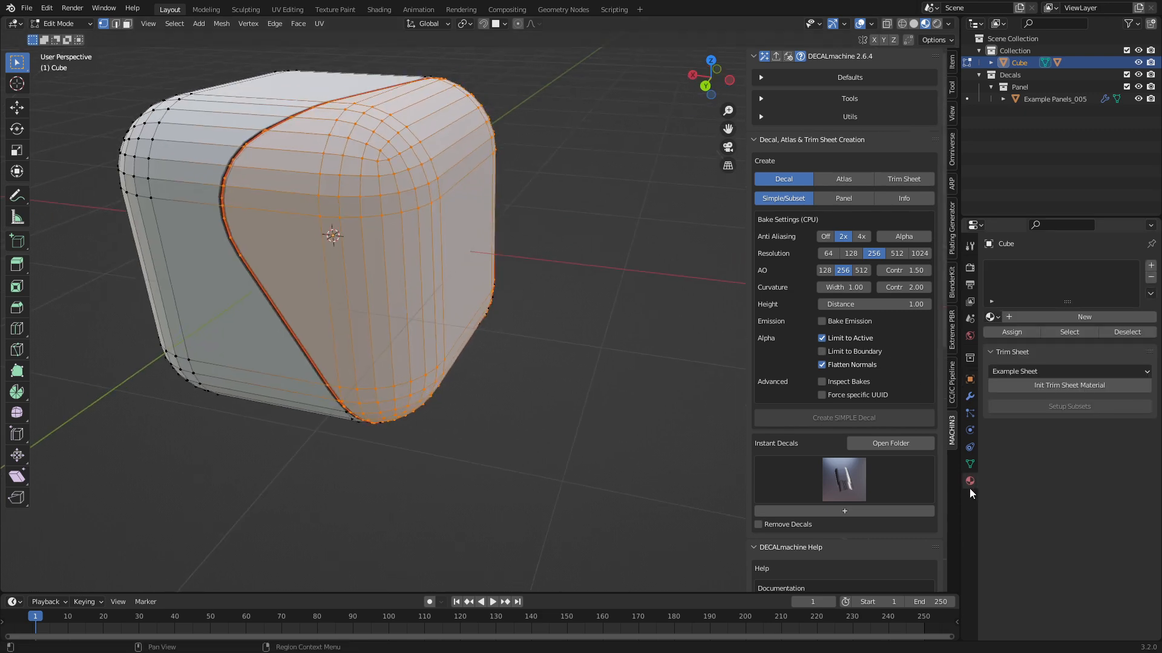
left_click(1085, 317)
left_click(1150, 265)
left_click(1066, 340)
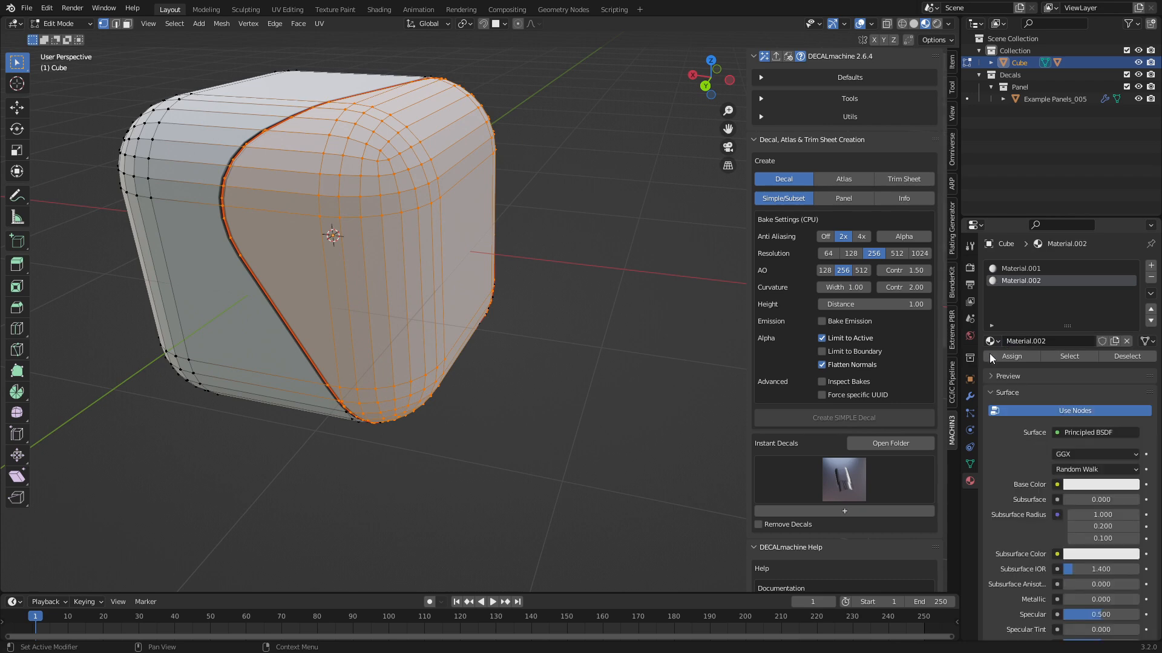
left_click(1110, 487)
mouse_move(1094, 355)
left_mouse_down()
mouse_move(1057, 372)
mouse_move(1051, 359)
left_mouse_up()
Step: Leave Edit Mode and apply Shade Smooth to the cube via F3 search
key("Tab")
scroll(521, 370, "down", 4)
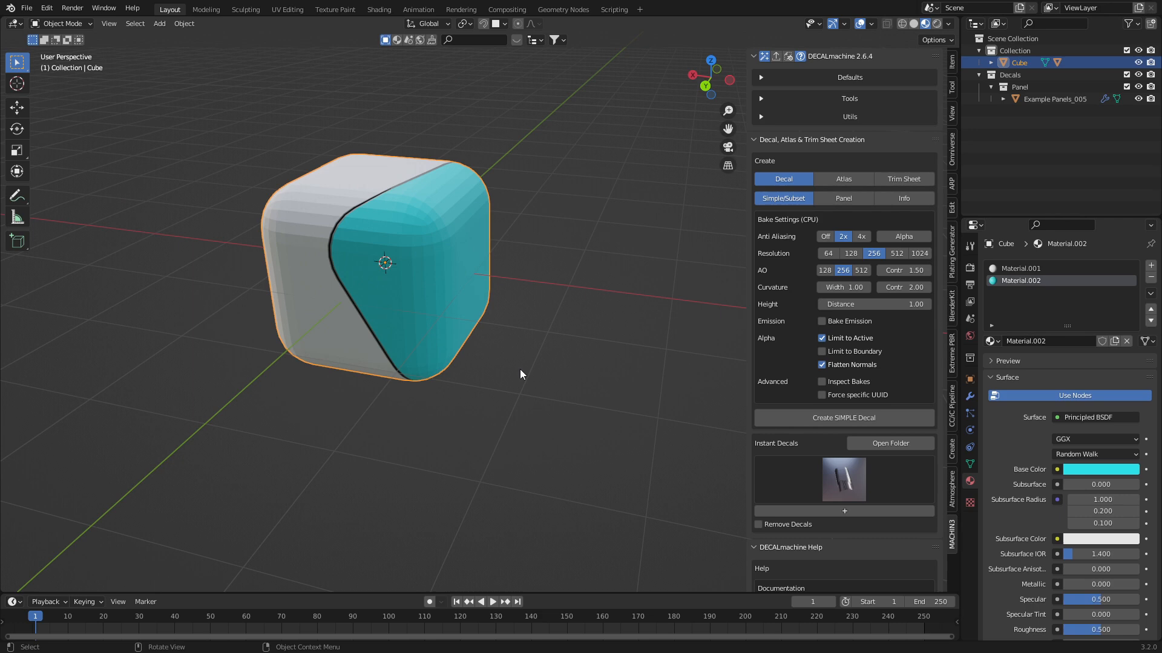
middle_click_drag(519, 370, 625, 355)
scroll(545, 349, "up", 2)
key("F3")
type("shade")
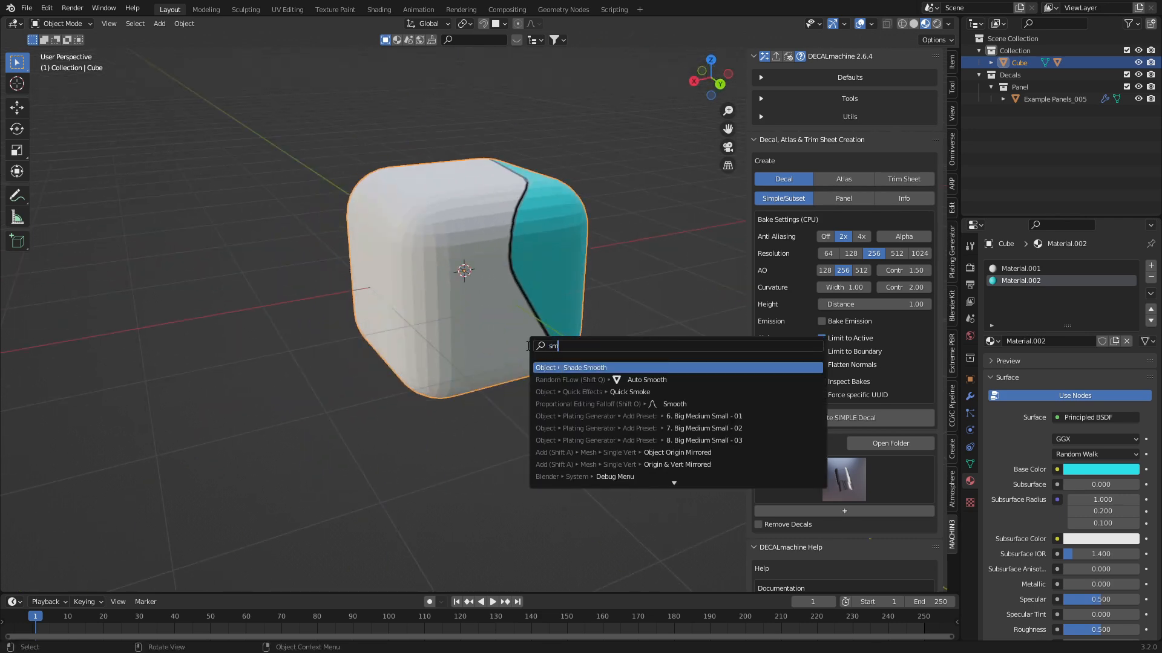
key("Return")
middle_click_drag(527, 345, 551, 354)
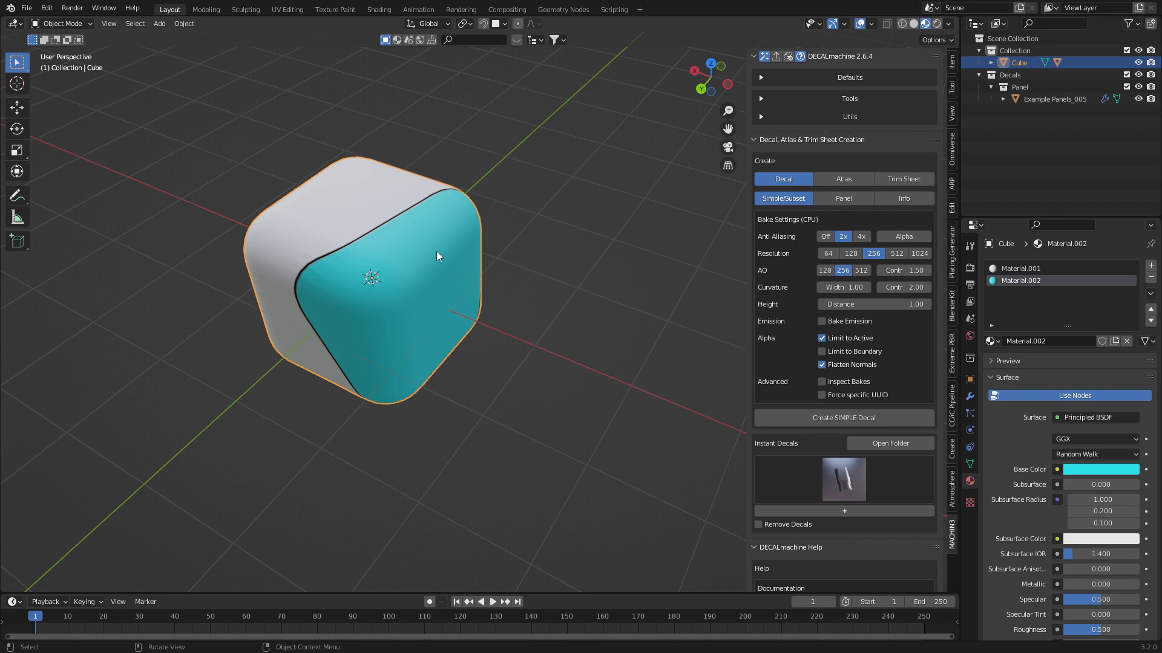
Step: Show DECALmachine's Export panel, switch decal export to Bake and set Anti Aliasing to 2x
left_click(777, 55)
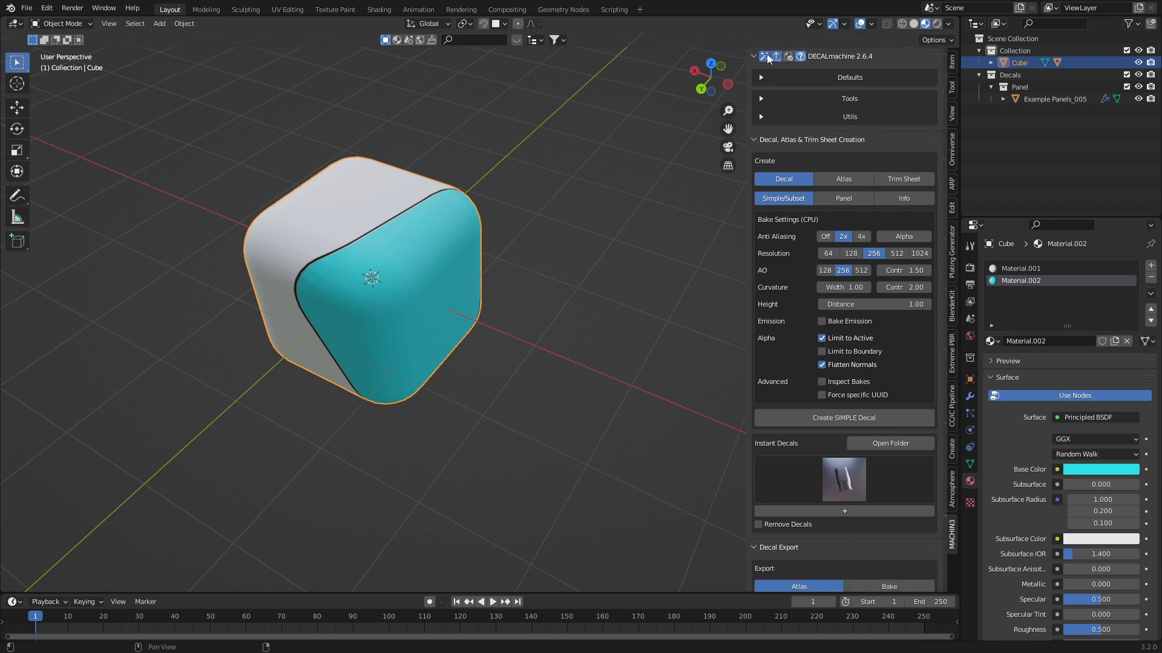
left_click(765, 55)
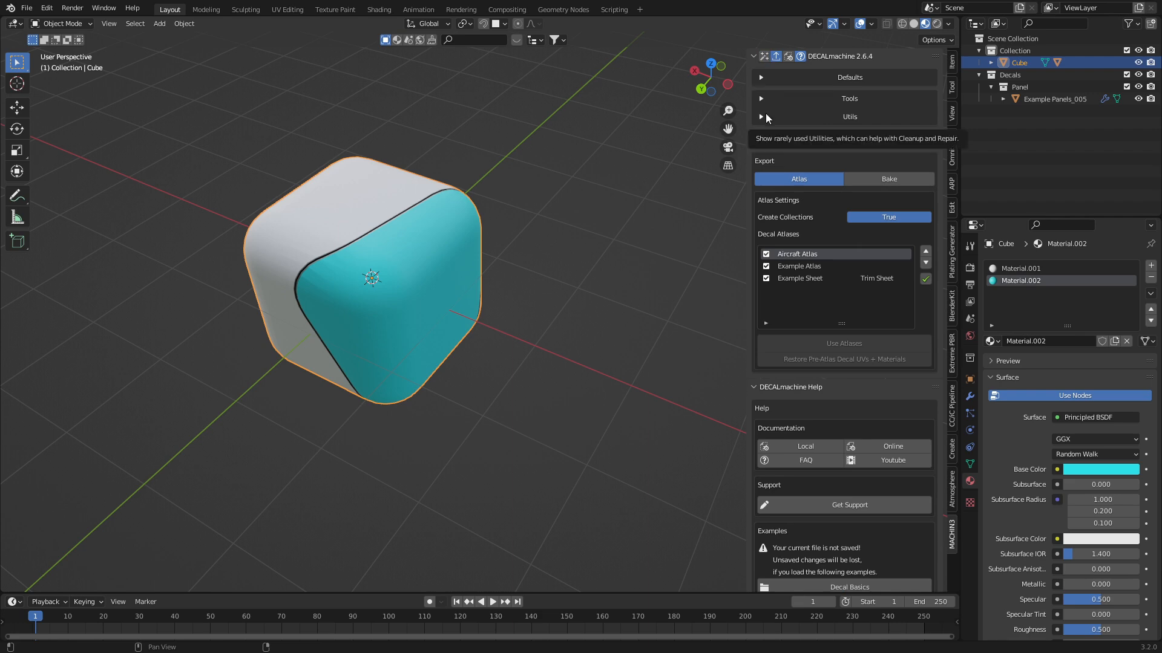
left_click(880, 176)
left_click(874, 218)
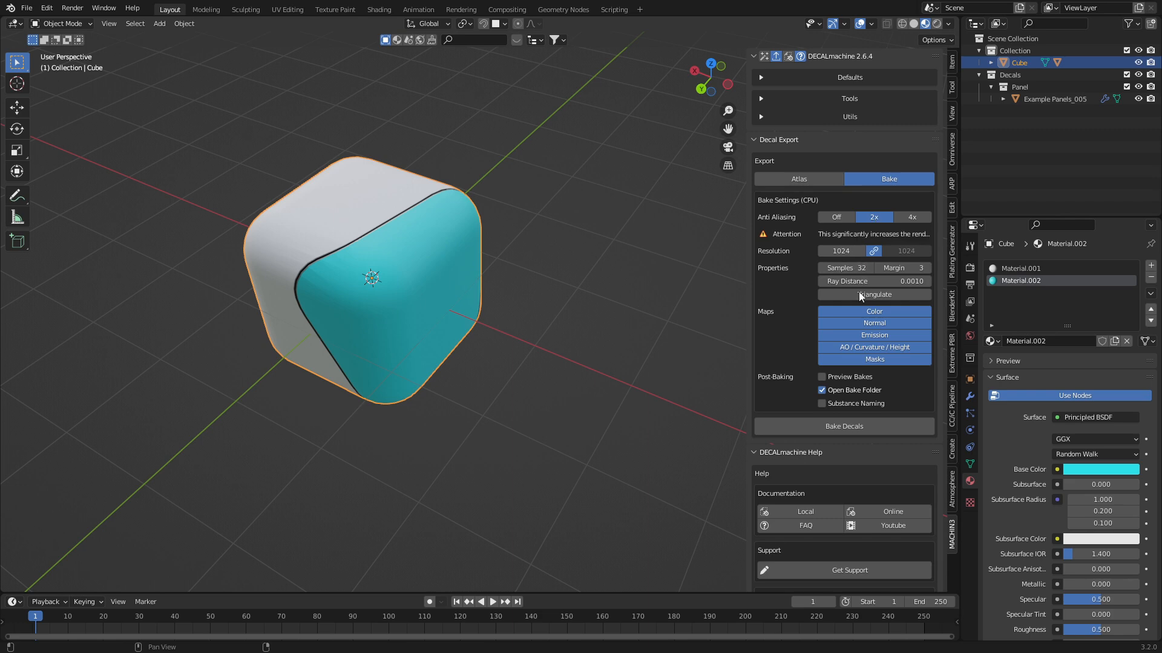
Step: Enable Preview Bakes, bake the decals into textures and inspect the baked cube
left_click(847, 374)
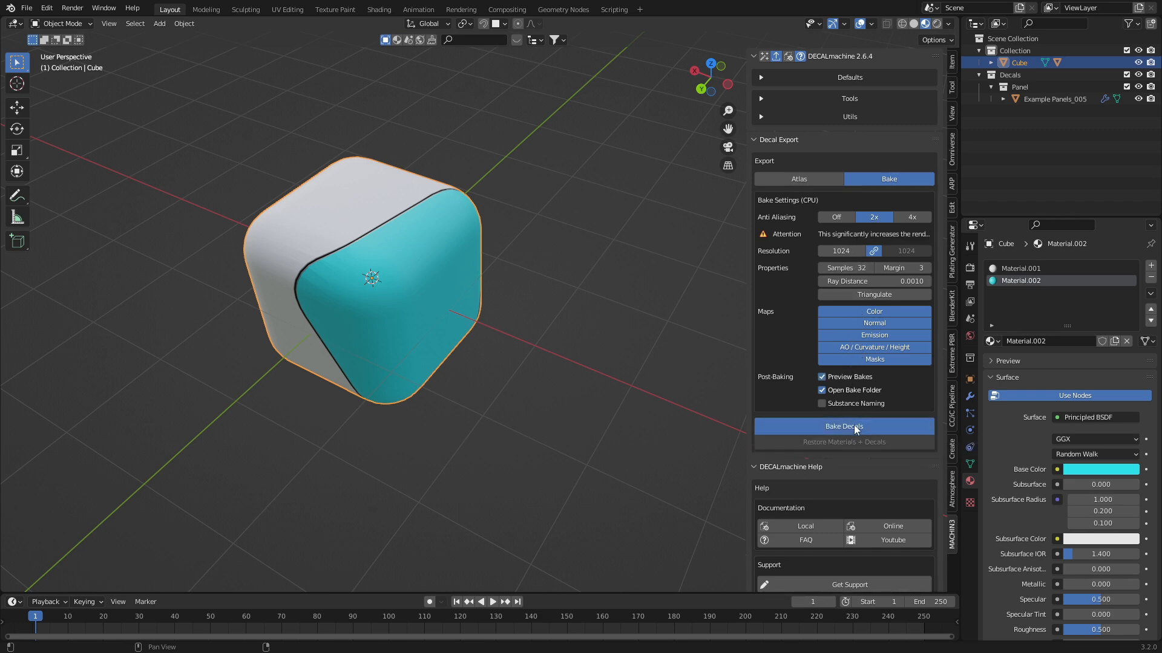
left_click(854, 424)
mouse_move(467, 384)
middle_mouse_down()
mouse_move(484, 369)
mouse_move(436, 367)
mouse_move(431, 306)
middle_mouse_up()
key("Tab")
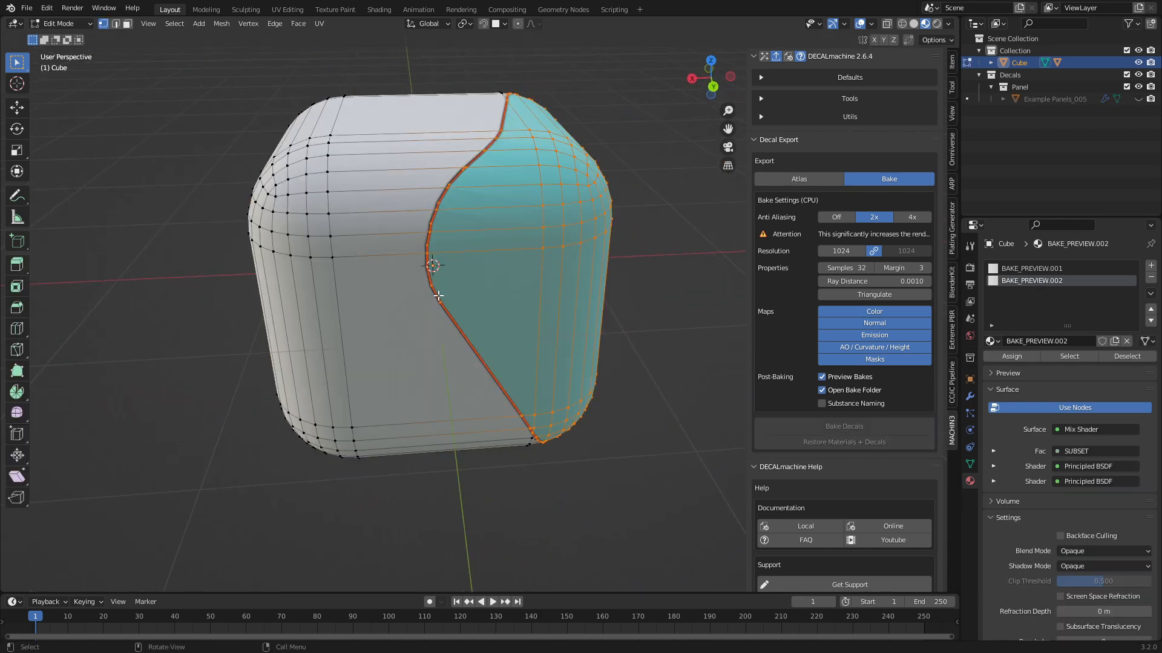
key("Tab")
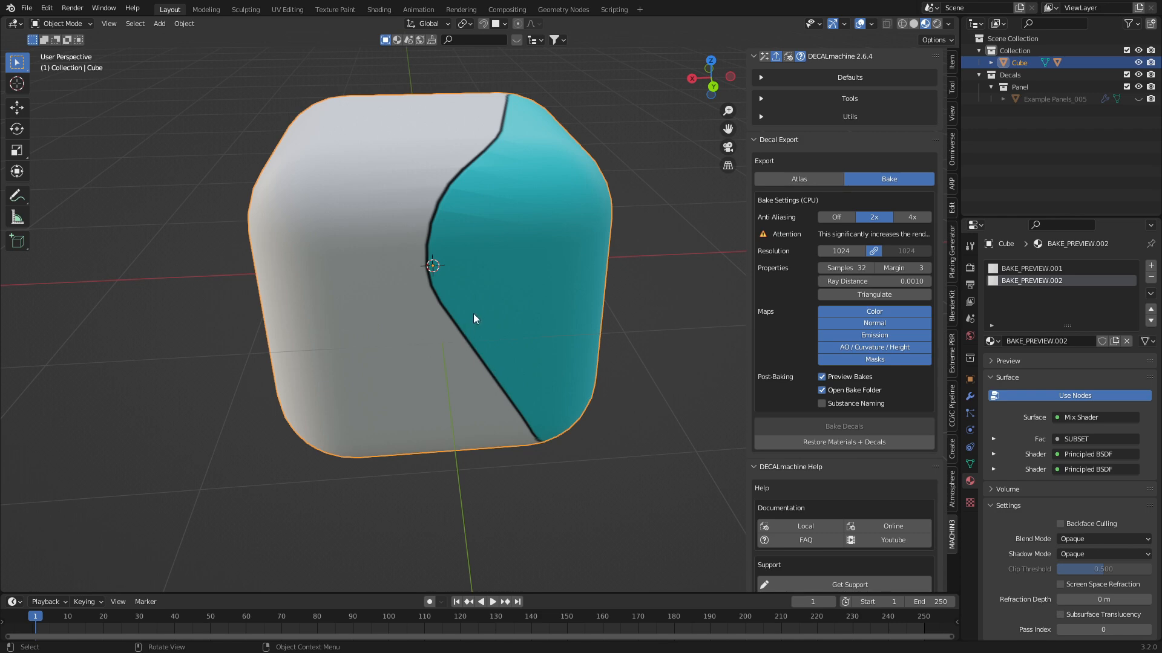
Step: Restore the original materials and decals on the cube
left_click(809, 445)
mouse_move(697, 377)
middle_mouse_down()
mouse_move(624, 385)
mouse_move(496, 345)
middle_mouse_up()
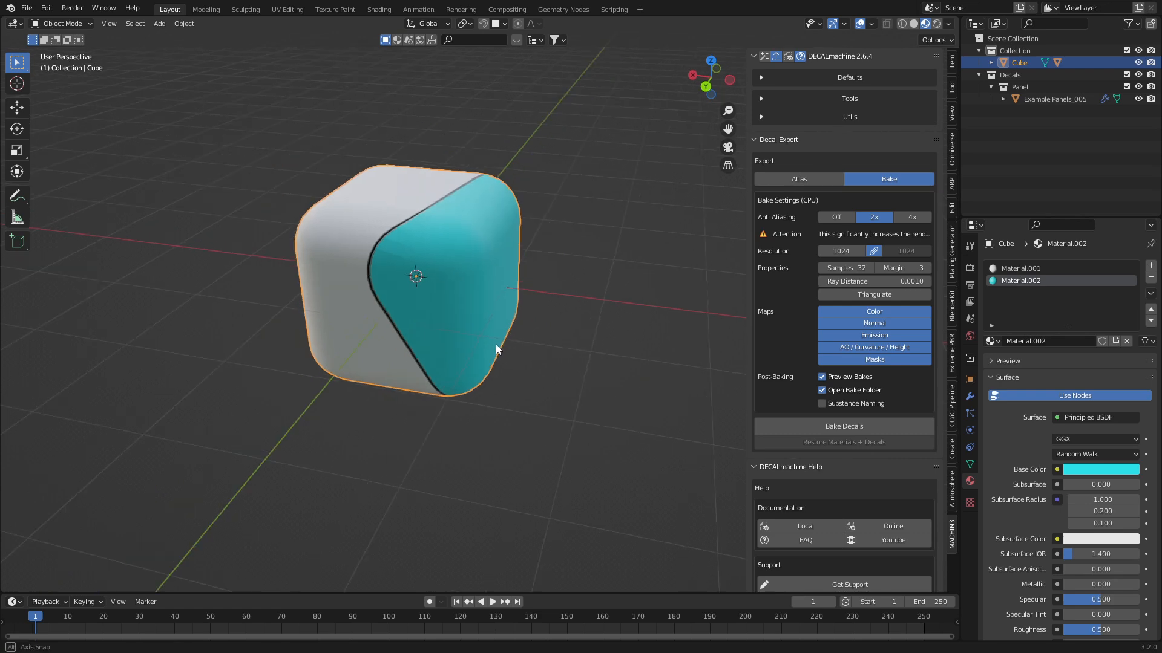
scroll(495, 344, "up", 2)
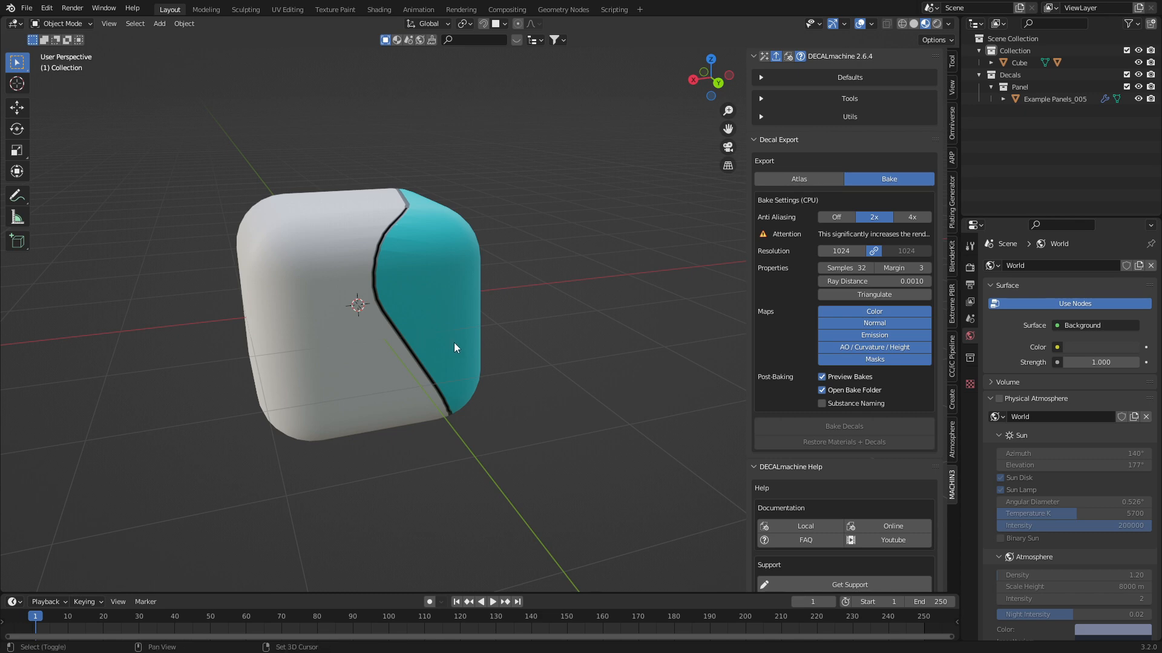
left_click_drag(455, 343, 329, 368, "shift")
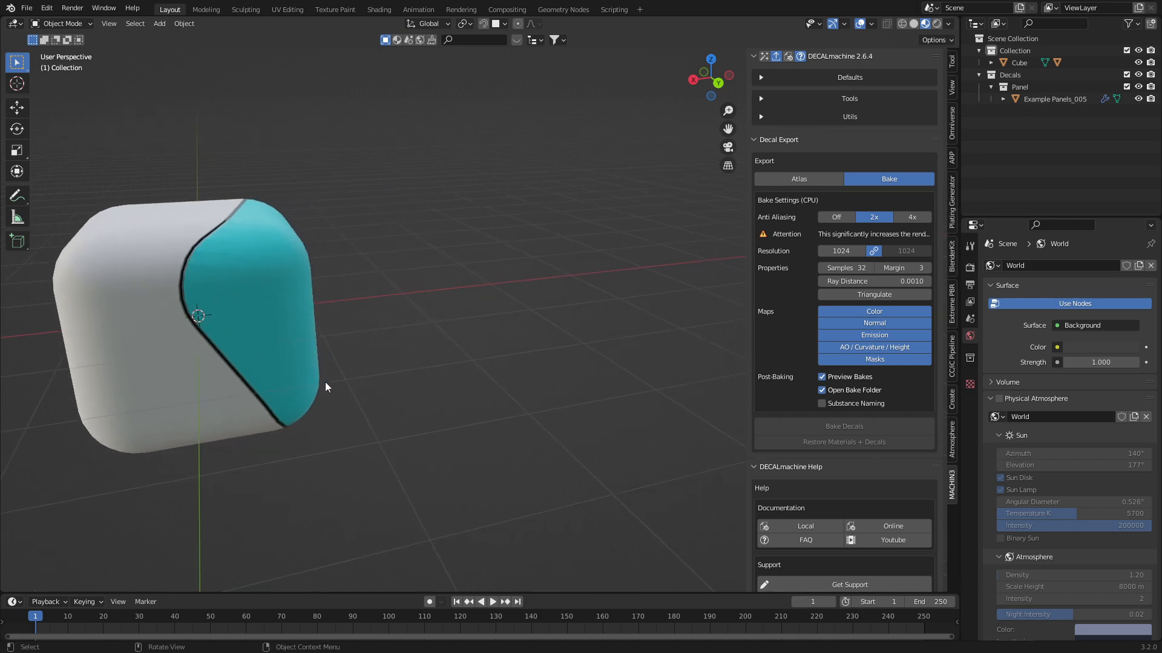
Step: Duplicate the cube to its right, clear the copy's material slots and give it a new material
left_click(259, 358)
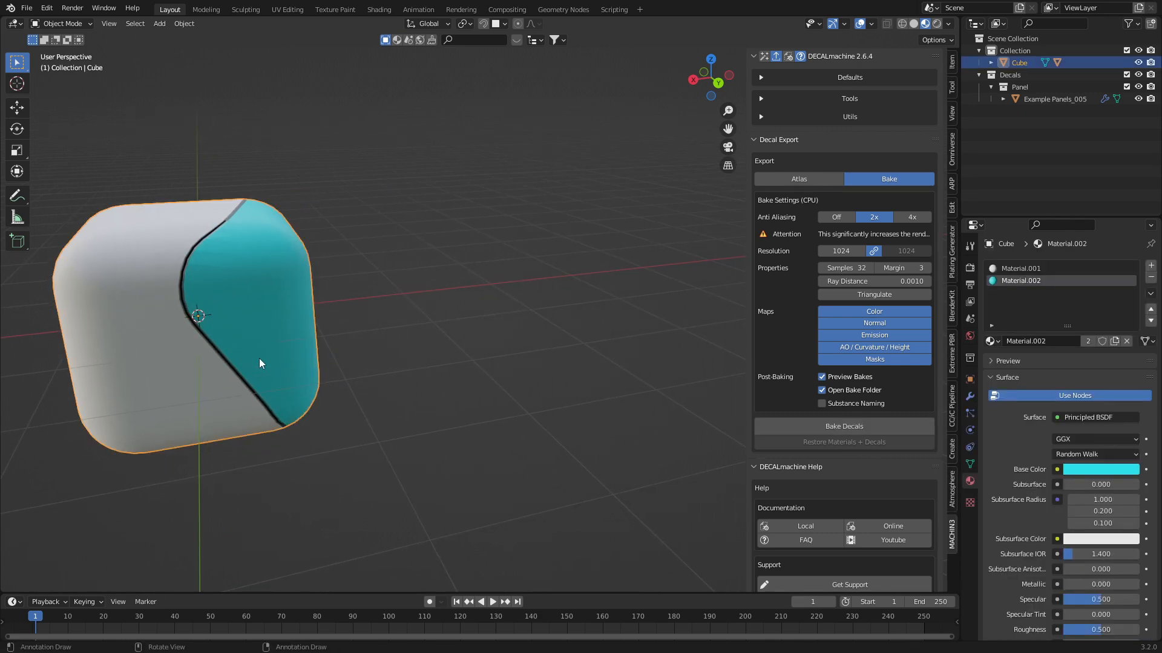
key("shift+d")
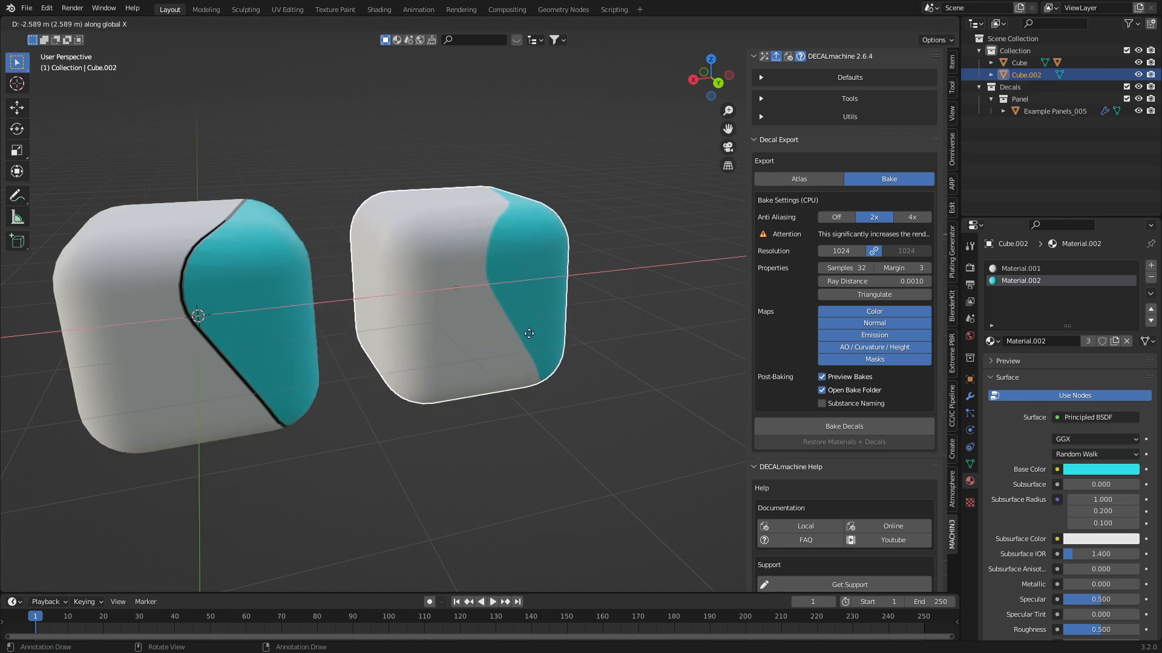
left_click(533, 333)
mouse_move(1146, 290)
left_click(1152, 278)
left_click(1151, 279)
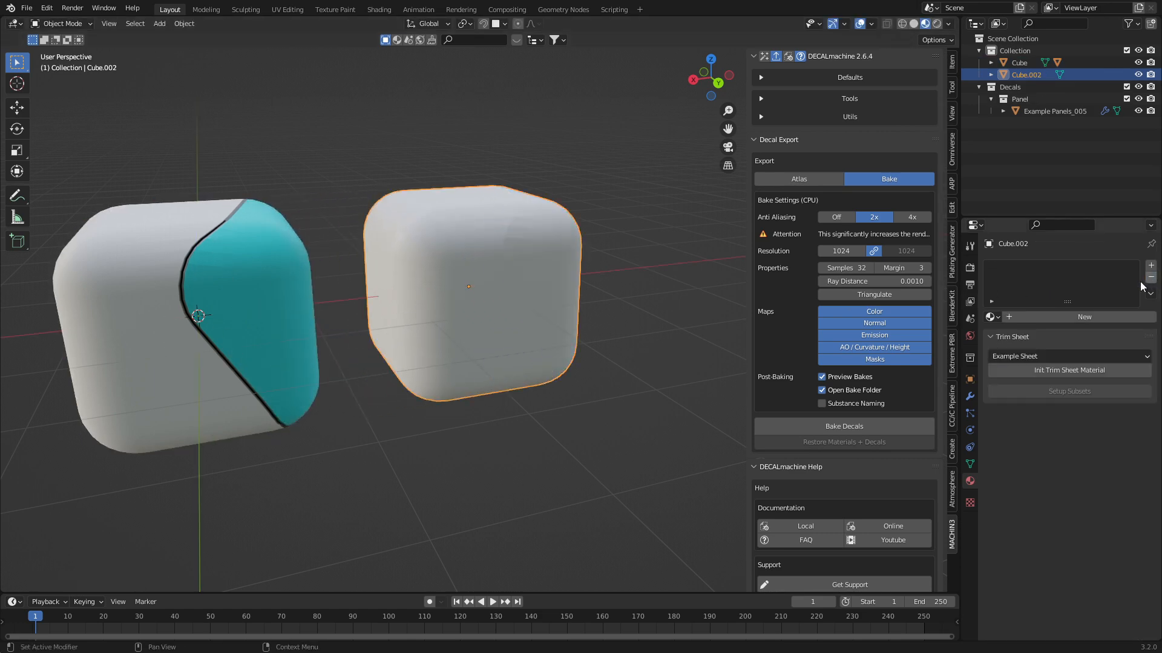
left_click(1097, 318)
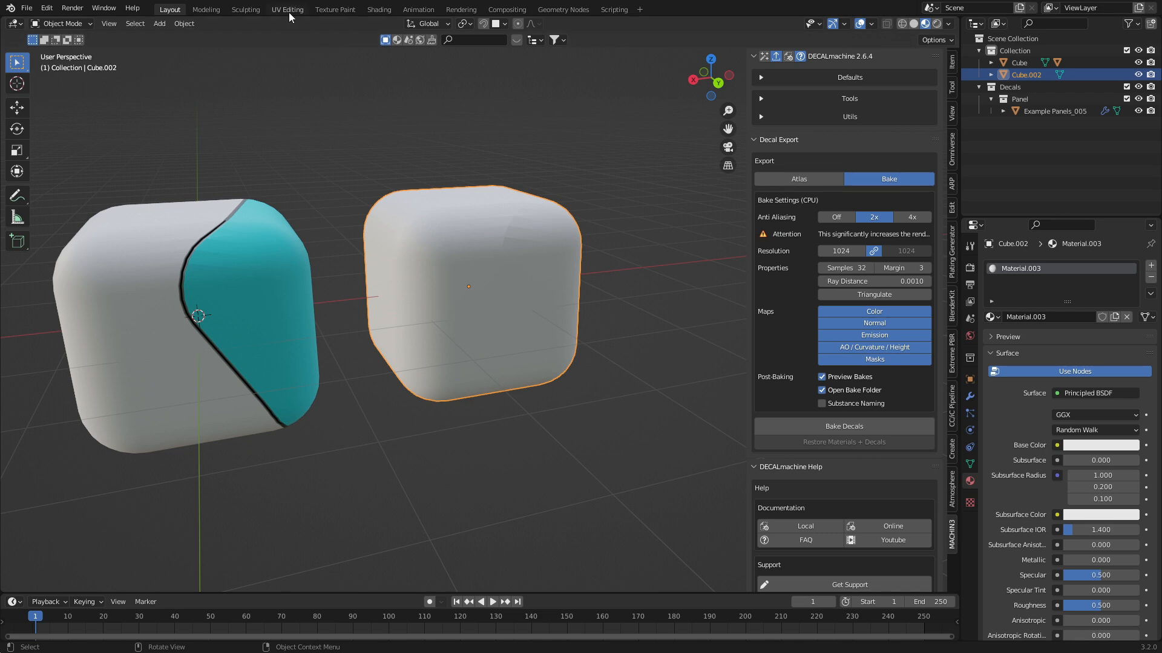
Step: In the Shading workspace, build a textured material setup from all eight baked PNG files
left_click(379, 9)
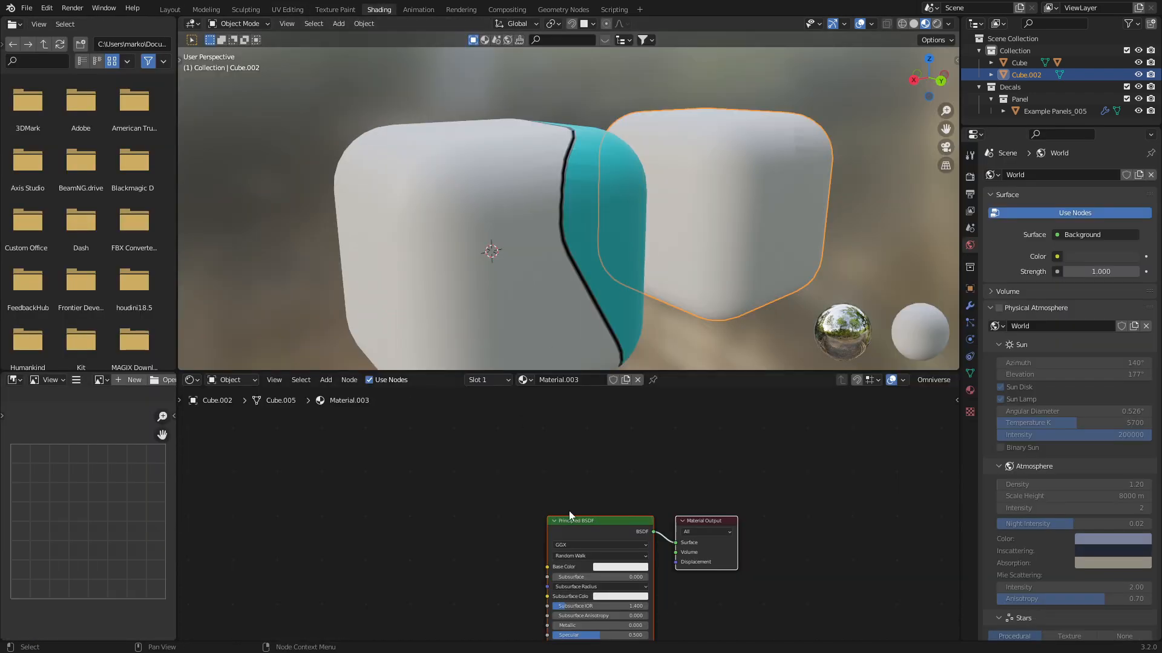
middle_click_drag(581, 533, 518, 424)
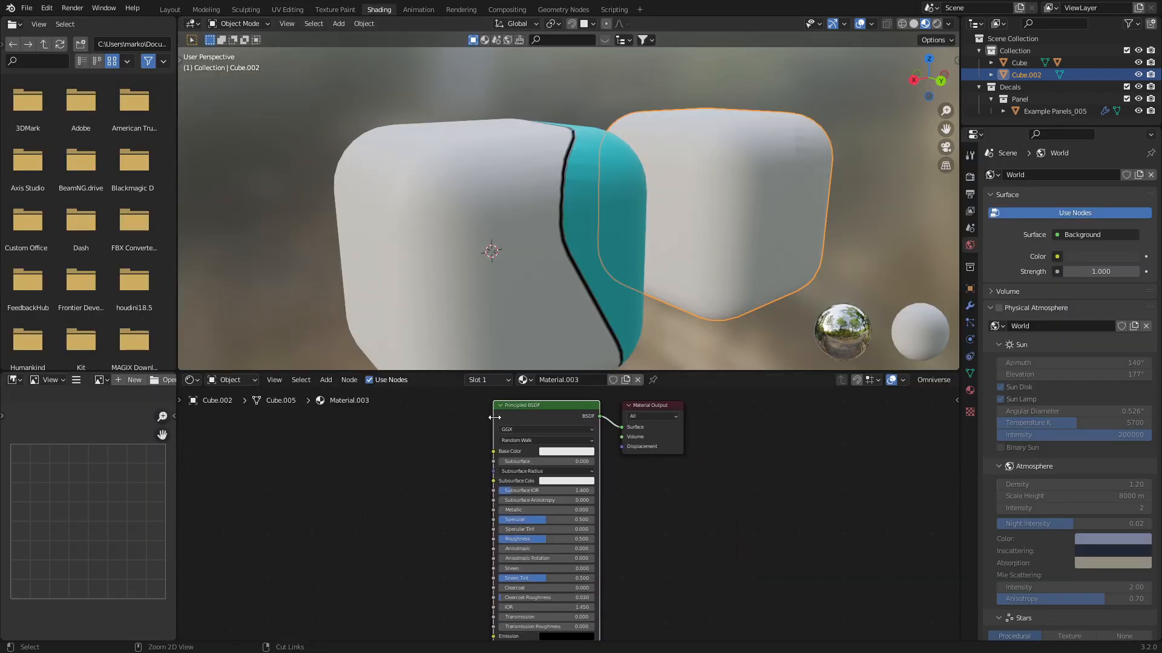
key("ctrl+shift+t")
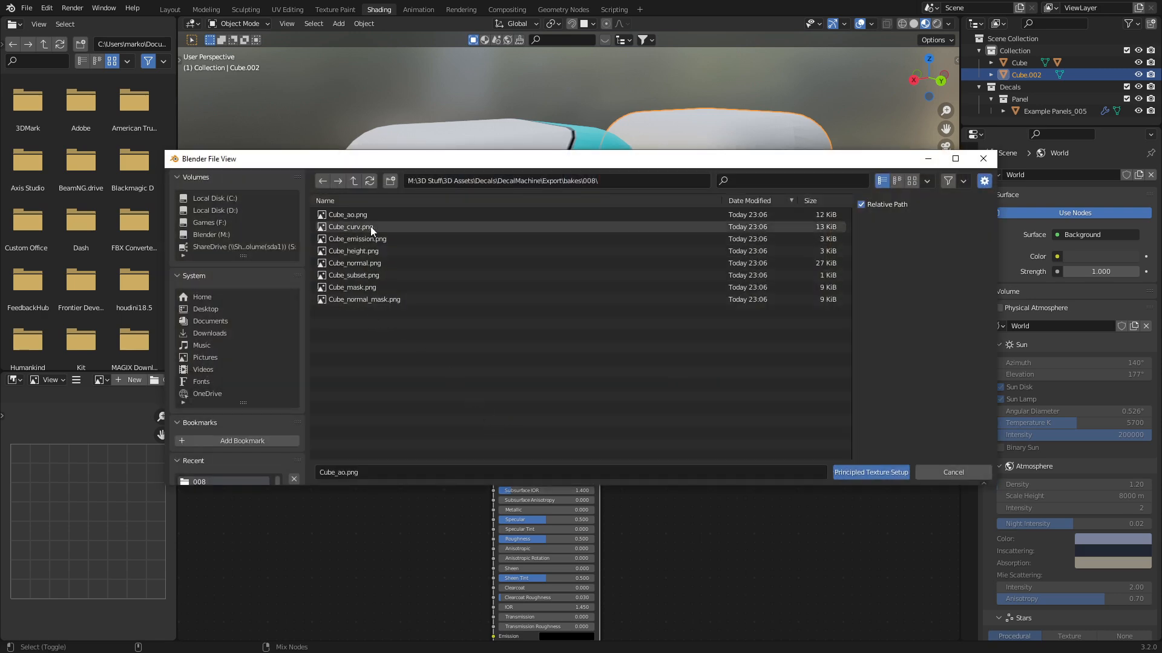
left_click(373, 215)
left_click(413, 300, "shift")
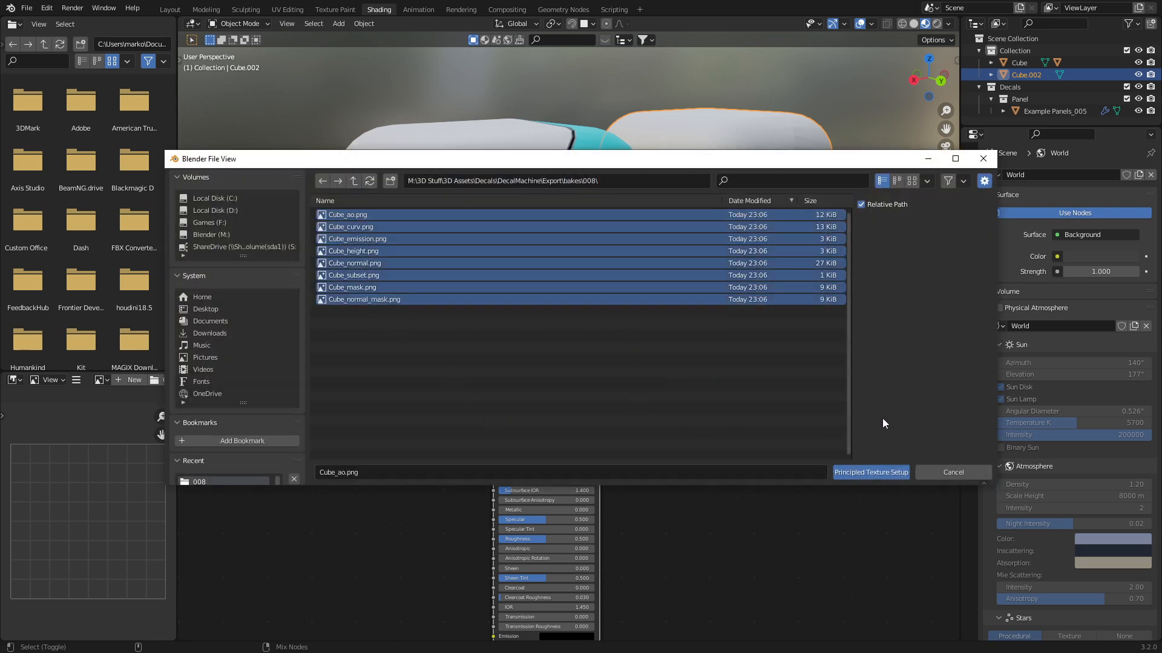
left_click(885, 473)
Step: Wire the Ambient Occlusion colour into Base Color and start moving the Material Output right
mouse_move(779, 309)
middle_mouse_down()
mouse_move(669, 330)
mouse_move(584, 241)
mouse_move(580, 294)
middle_mouse_up()
mouse_move(351, 498)
middle_mouse_down()
mouse_move(362, 516)
mouse_move(444, 537)
middle_mouse_up()
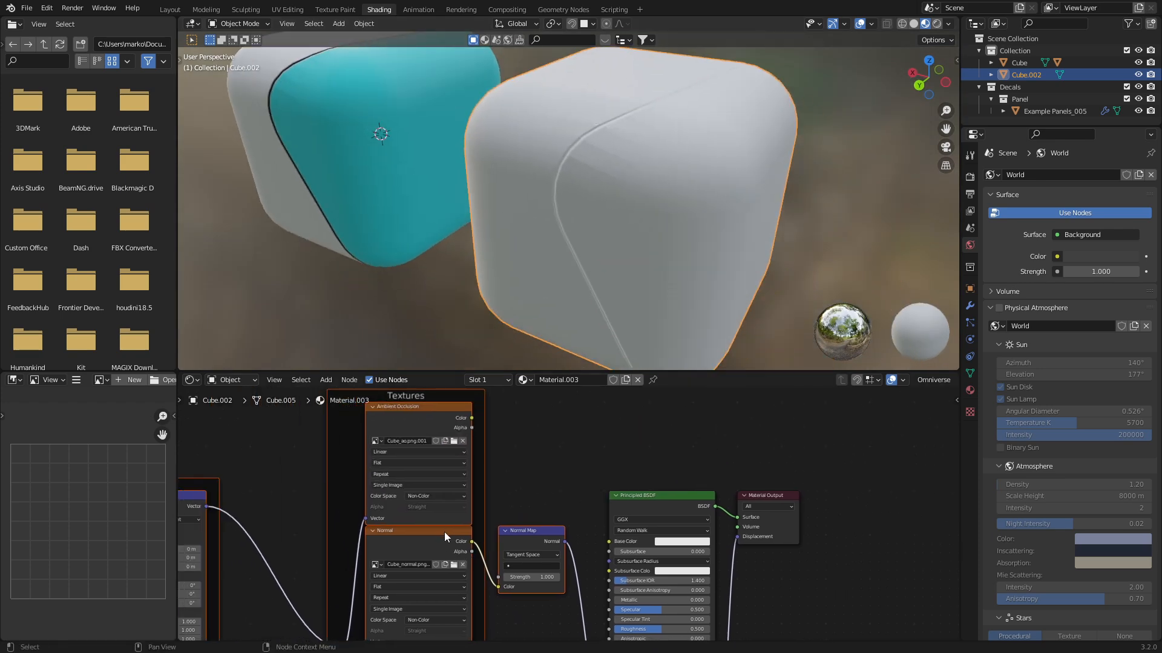
scroll(536, 240, "up", 5)
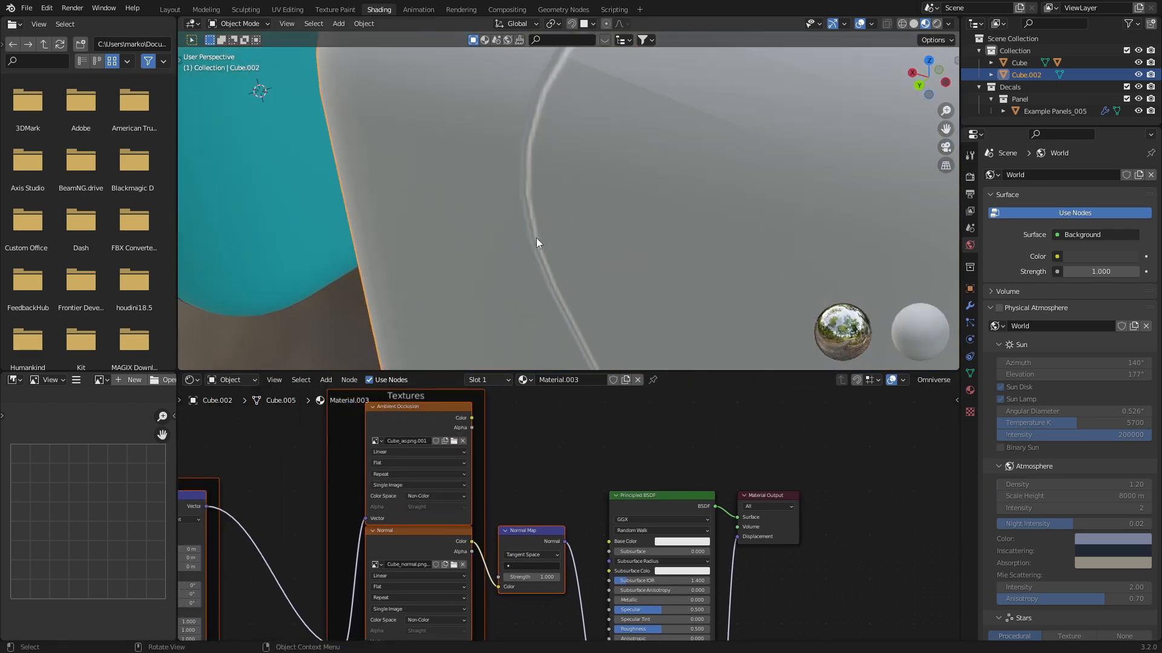
left_click_drag(471, 417, 609, 541)
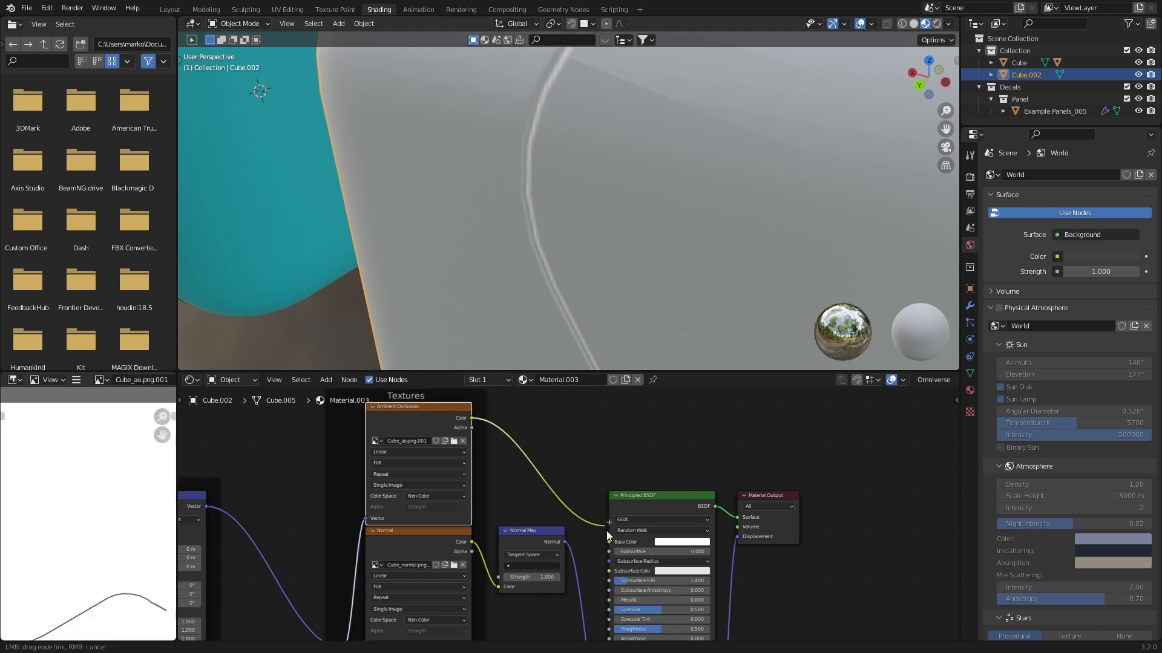
scroll(581, 462, "down", 3)
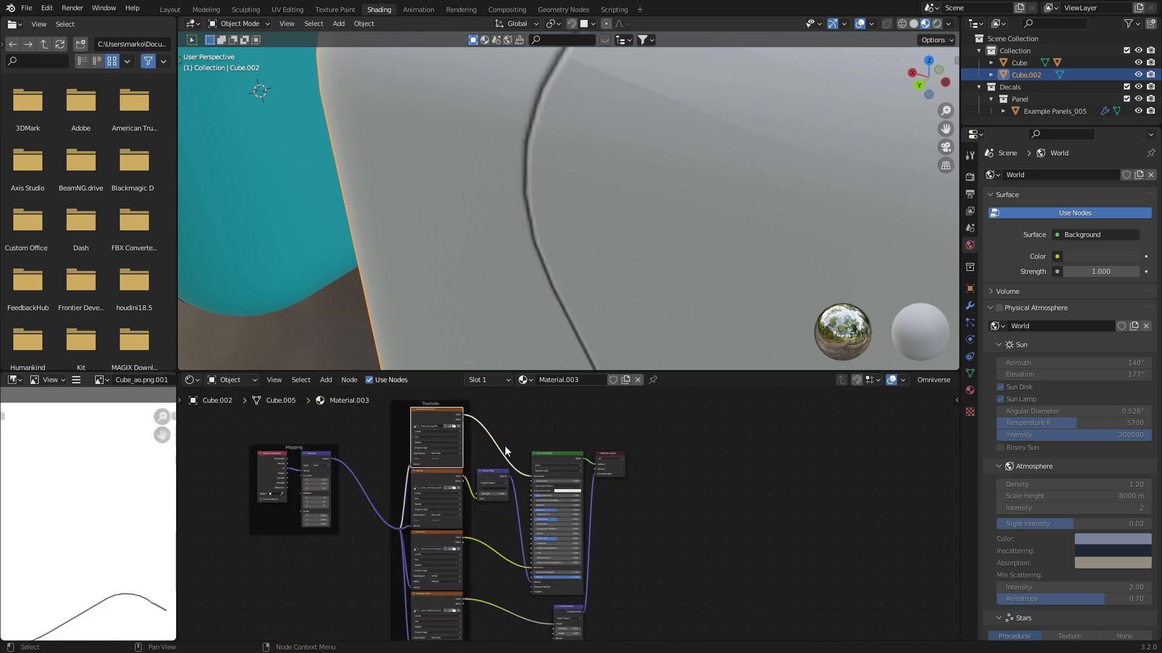
scroll(500, 458, "up", 2)
left_click(690, 425)
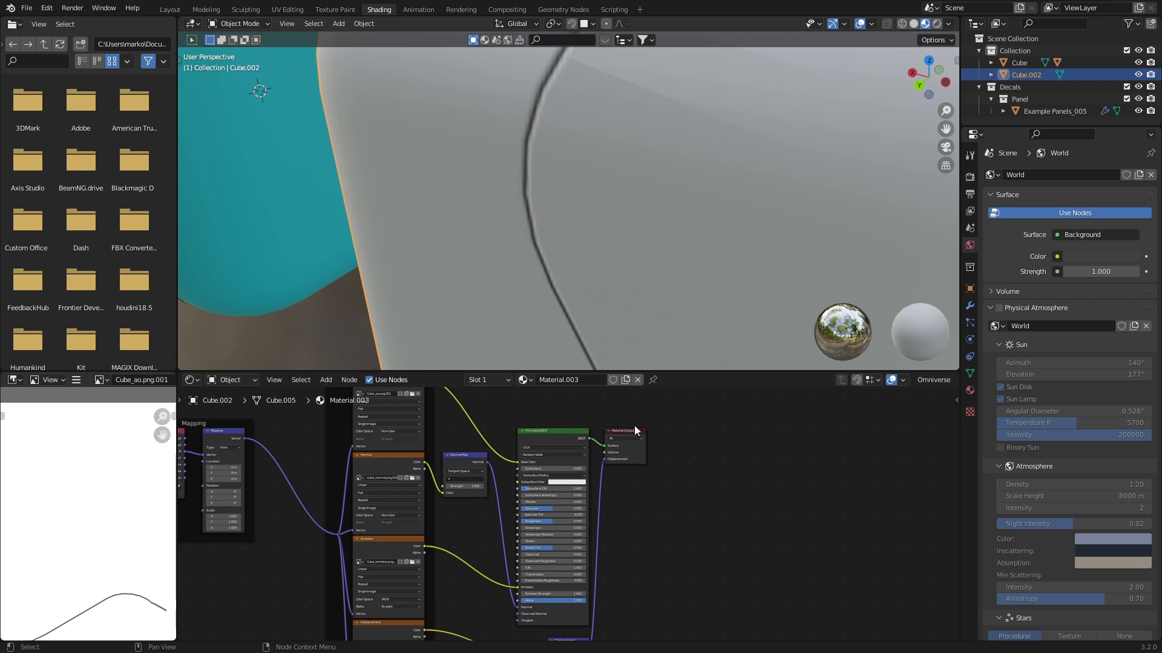
key("g")
Step: Move Material Output right and add a second Principled BSDF with a red Base Color
left_click(752, 426)
middle_click_drag(752, 493, 627, 493)
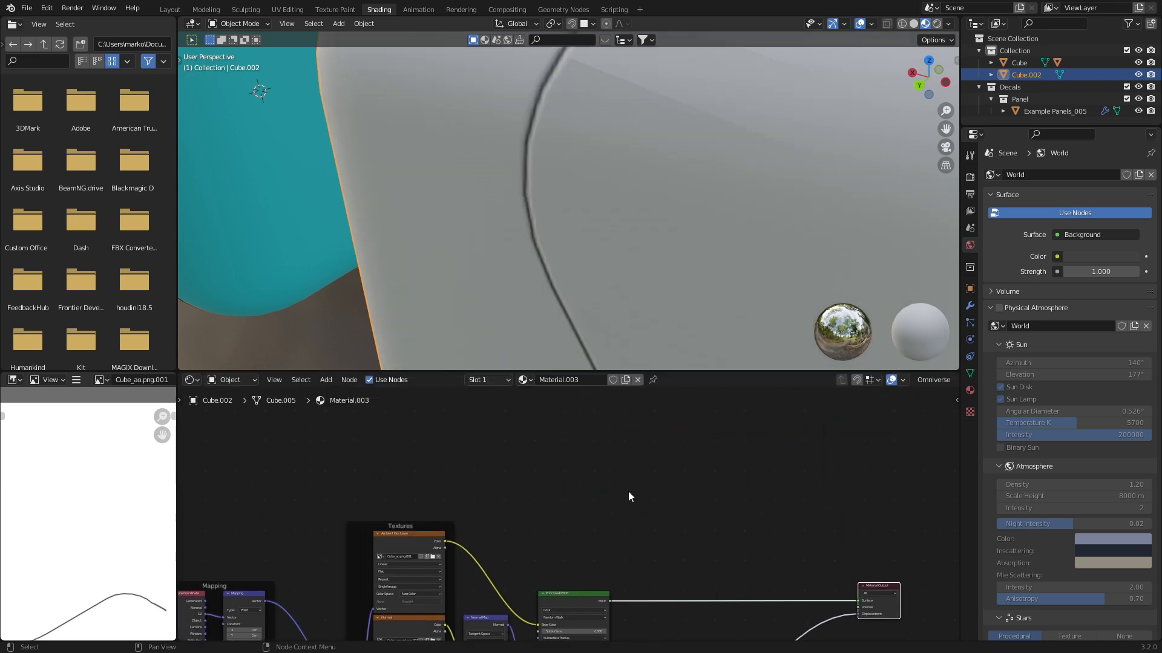
key("shift+a")
left_click(628, 496)
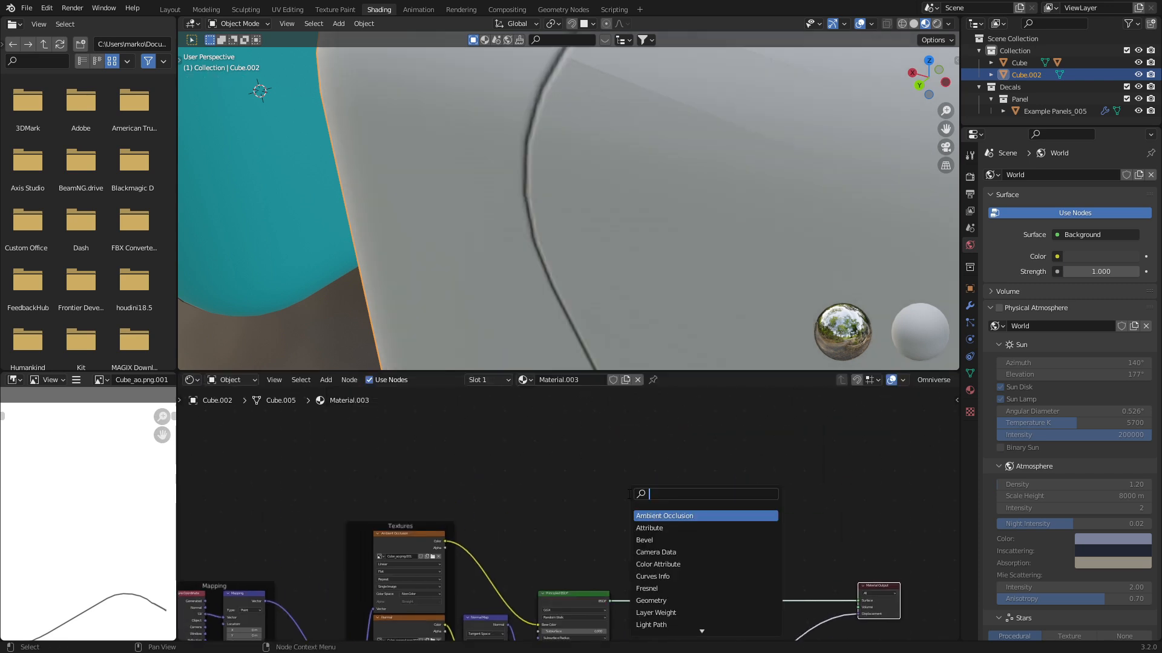
type("prin")
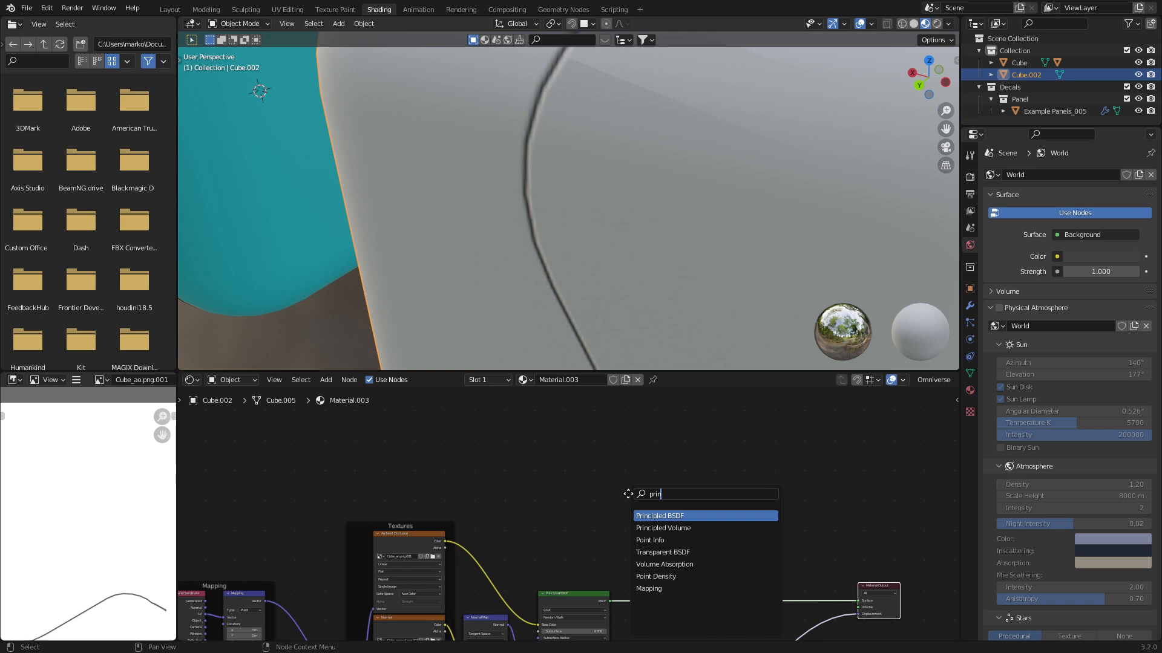
key("Return")
left_click(628, 493)
key("KP_Decimal")
left_click(614, 474)
left_click(624, 406)
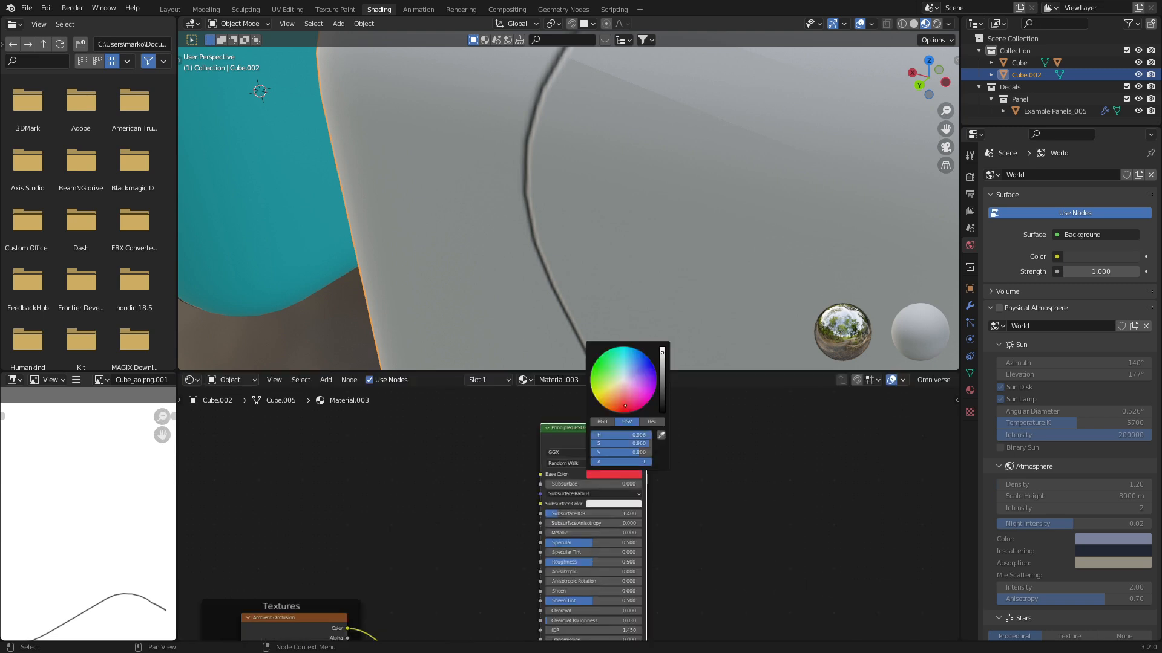
Step: Drop a Mix Shader onto the output link and feed the red shader into it
mouse_move(781, 530)
middle_mouse_down()
mouse_move(672, 601)
mouse_move(634, 470)
middle_mouse_up()
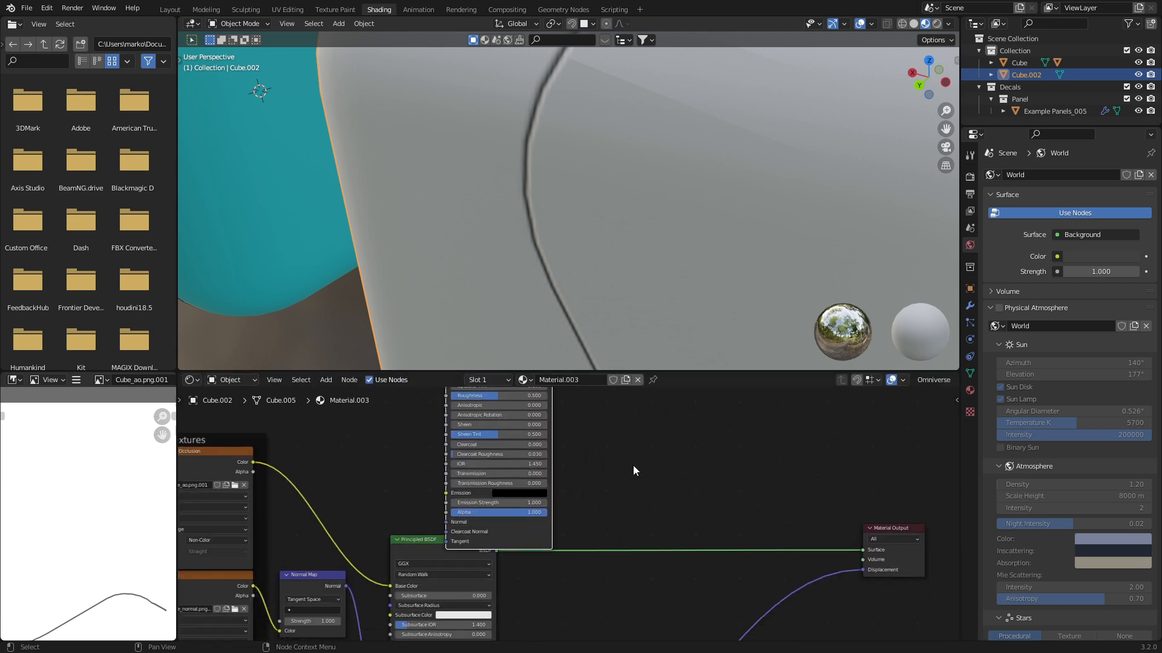
key("shift+a")
left_click(634, 470)
type("mix")
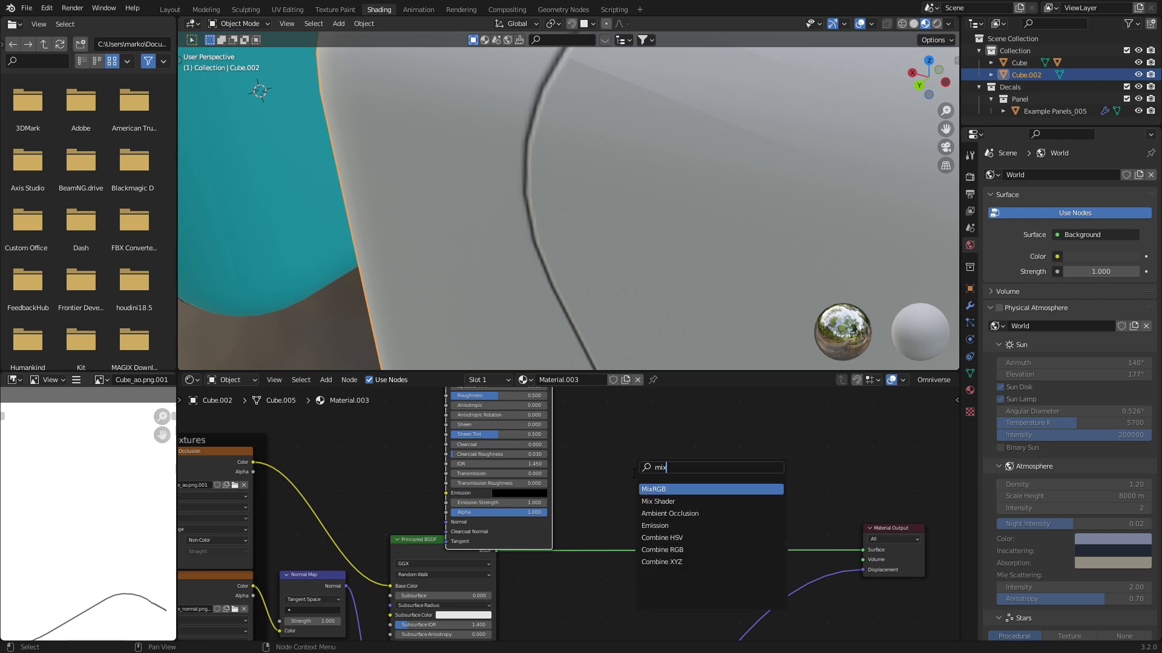
key("Down")
key("Return")
left_click(703, 511)
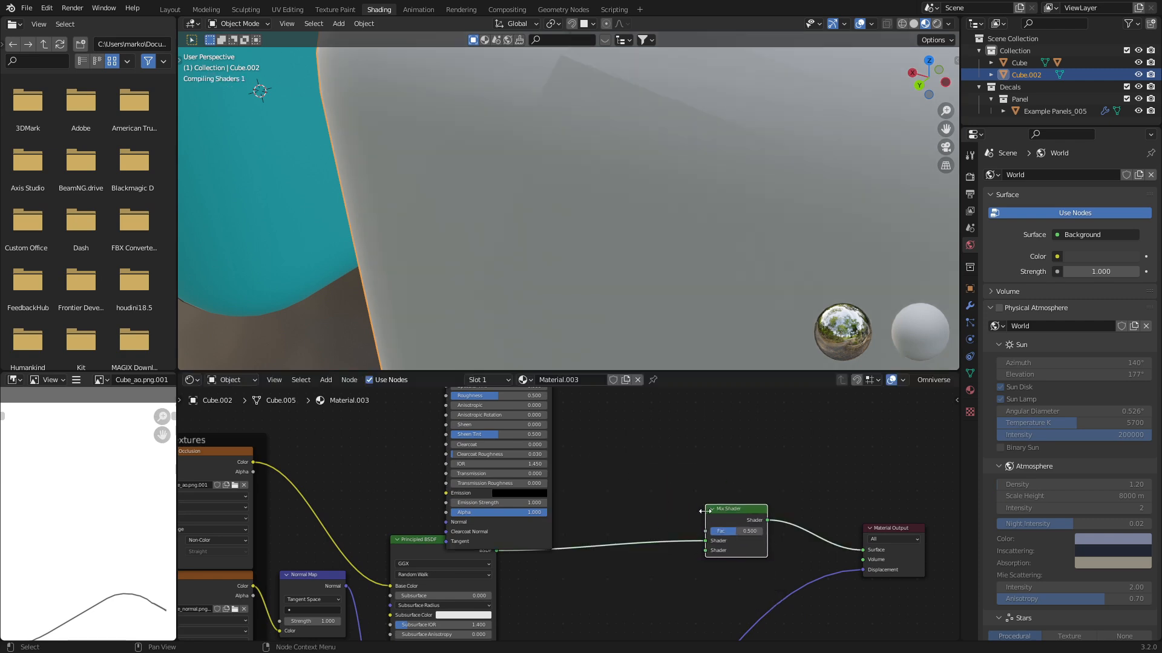
scroll(695, 493, "down", 4)
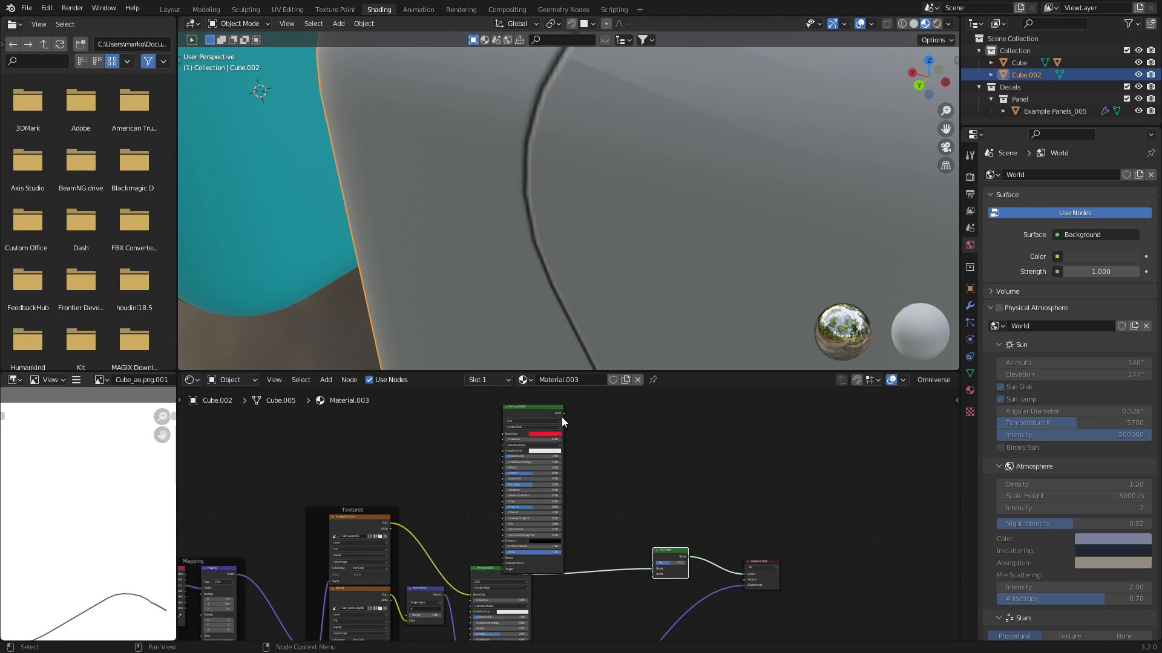
left_click_drag(563, 417, 655, 574)
scroll(677, 584, "up", 3)
Step: Add an Image Texture node whose colour drives the Mix Shader factor
key("shift+a")
left_click(547, 483)
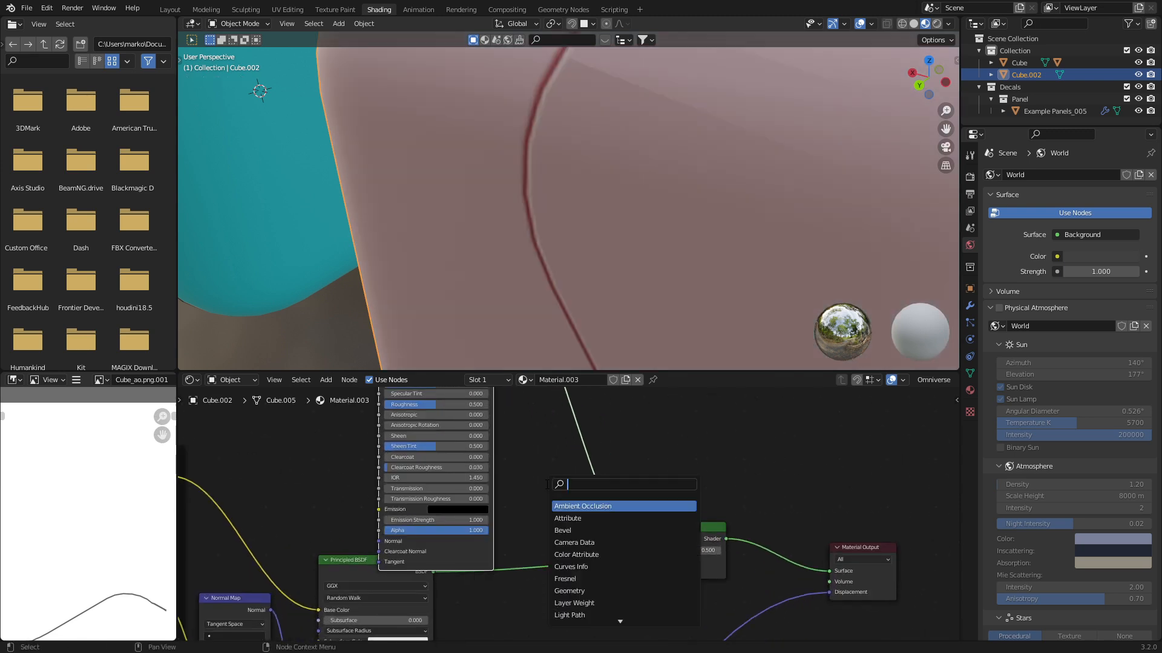
type("image")
key("Return")
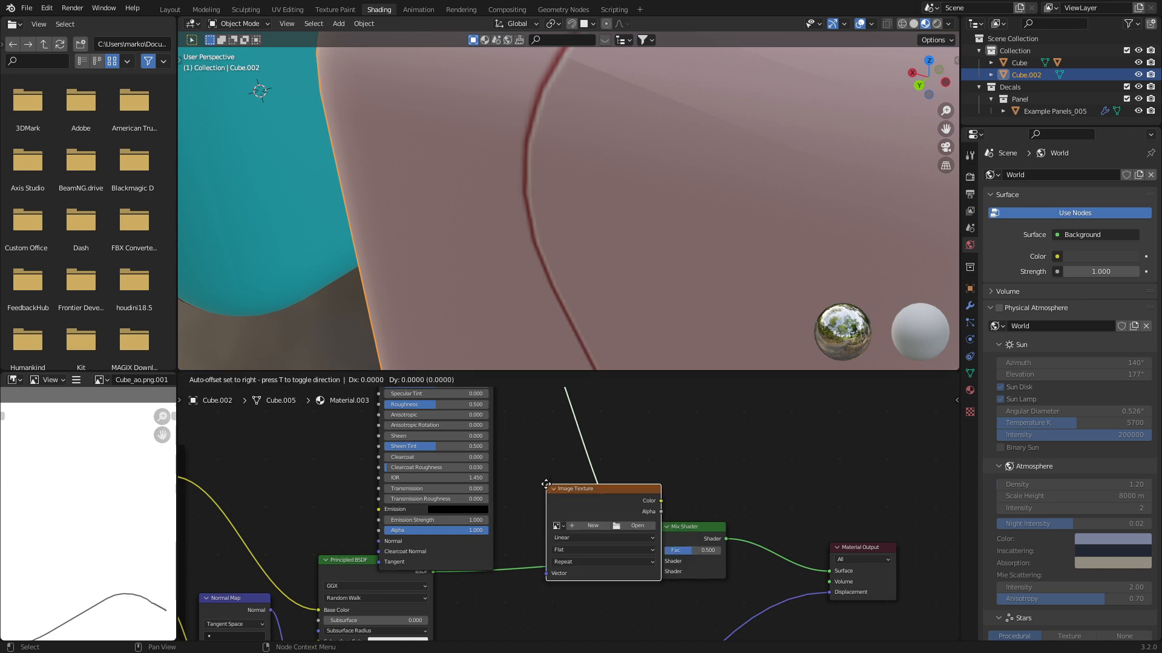
left_click(616, 407)
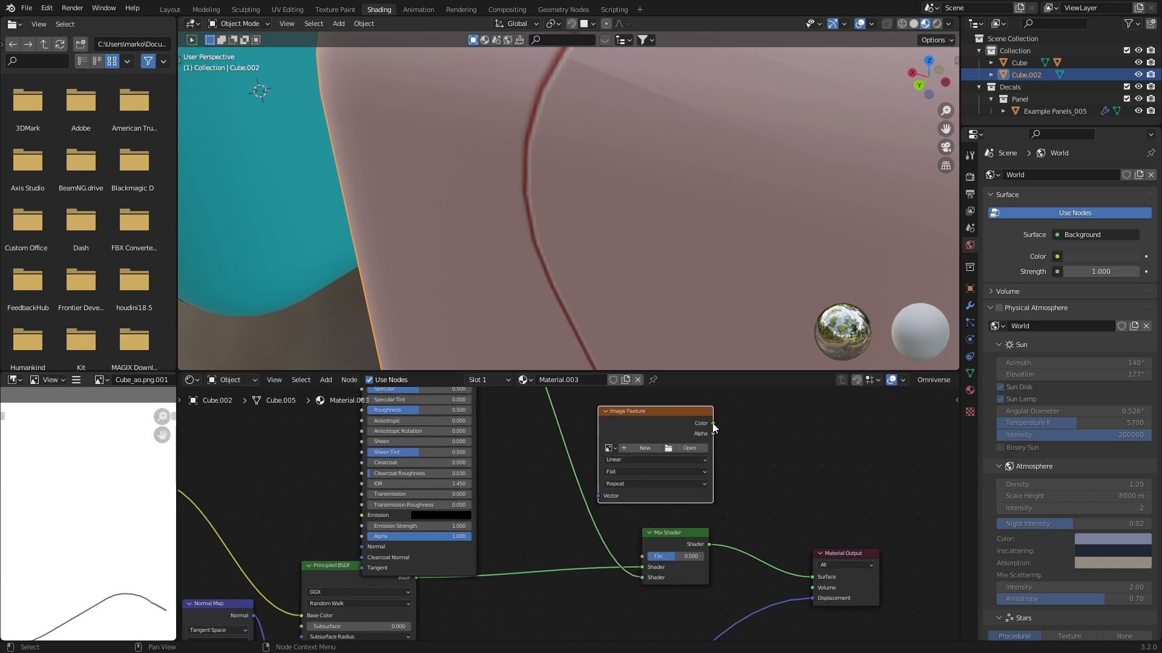
left_click_drag(714, 424, 642, 555)
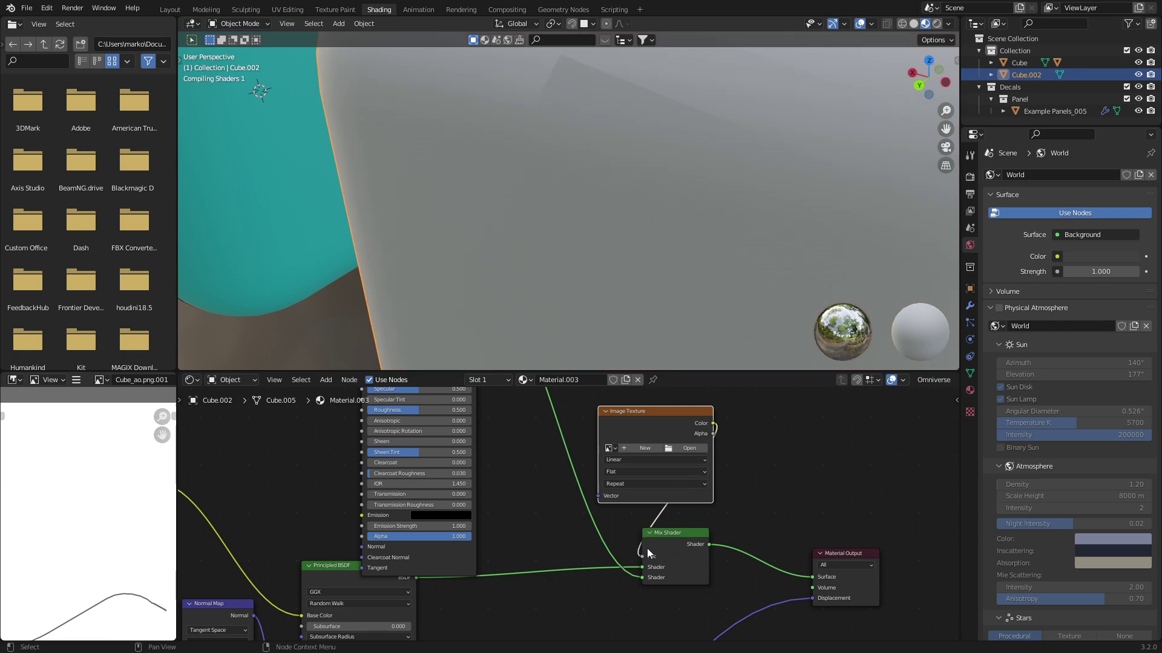
Step: Load Cube_mask.png from the bakes\008 folder into the texture and rewire the mix inputs
left_click(689, 449)
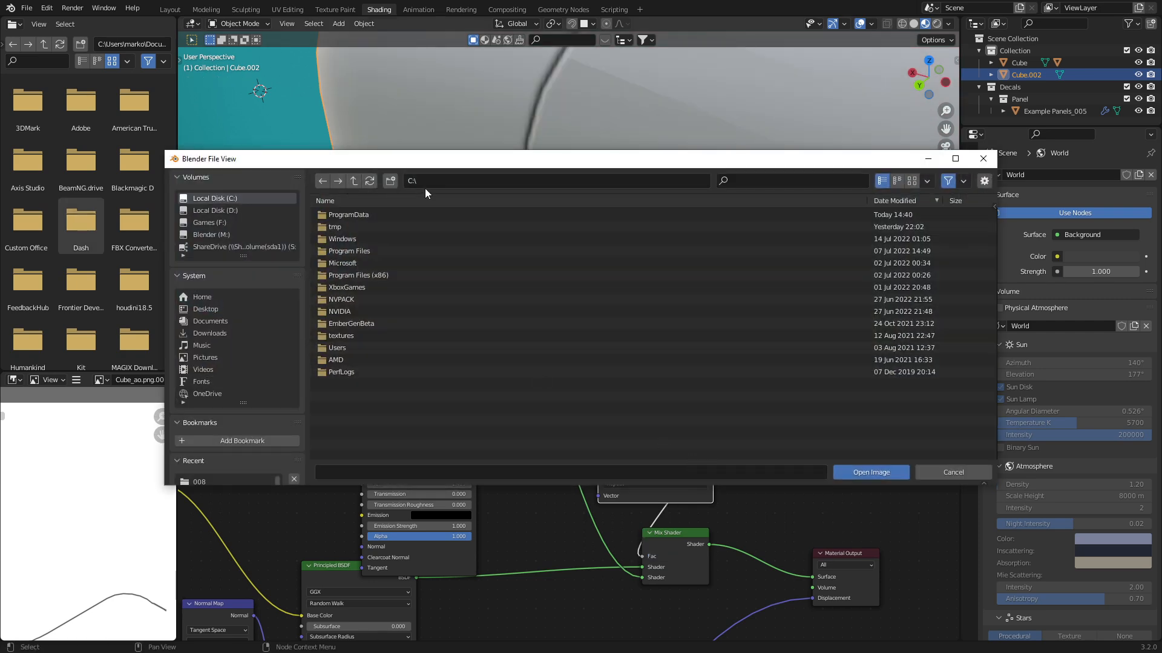
left_click(426, 185)
type("M:\\3D Stuff\\3D Assets\\Decals\\DecalMachine\\Export\\bakes\\008")
key("Return")
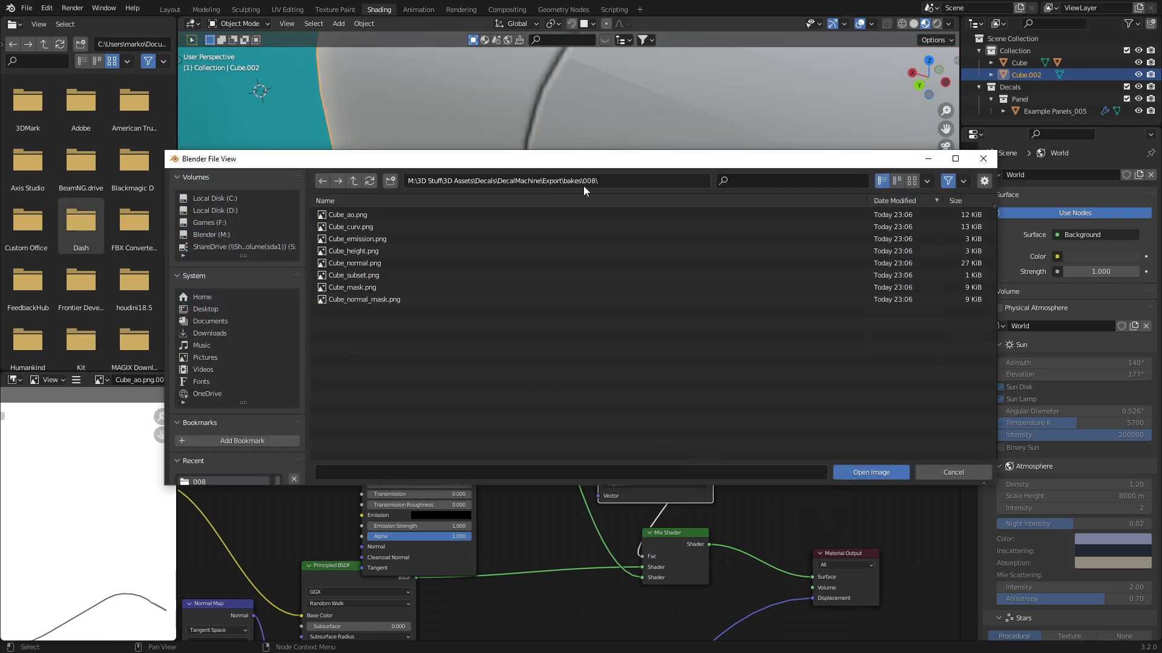
left_click(401, 290)
left_click(851, 473)
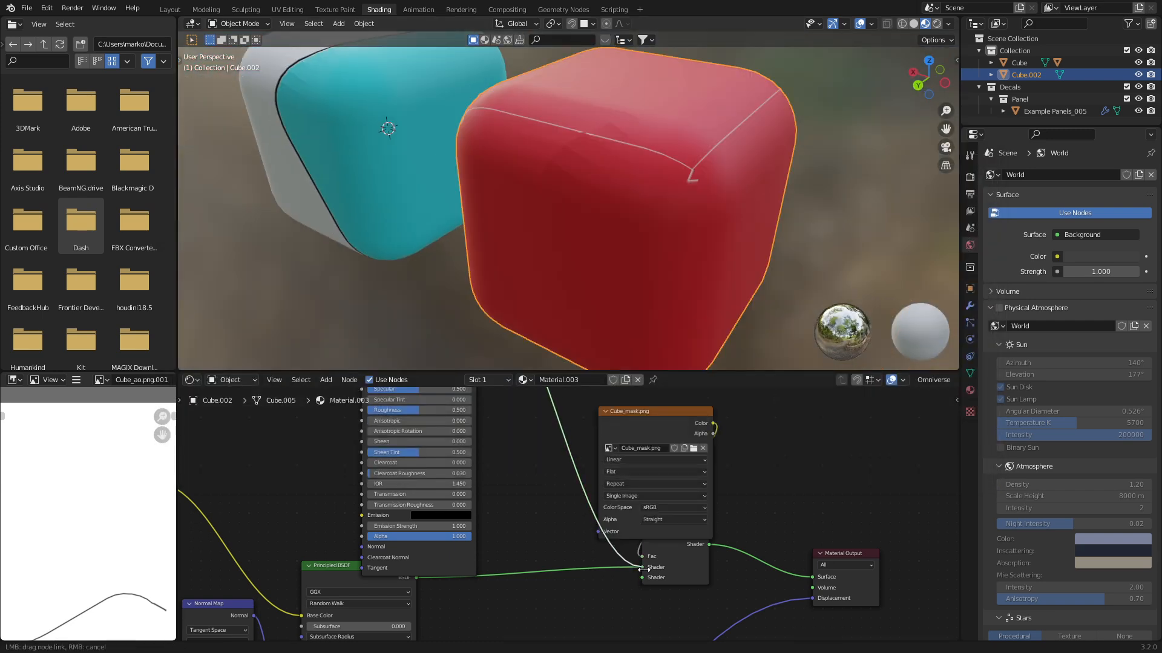
left_click_drag(643, 581, 637, 568)
middle_click_drag(637, 361, 658, 355)
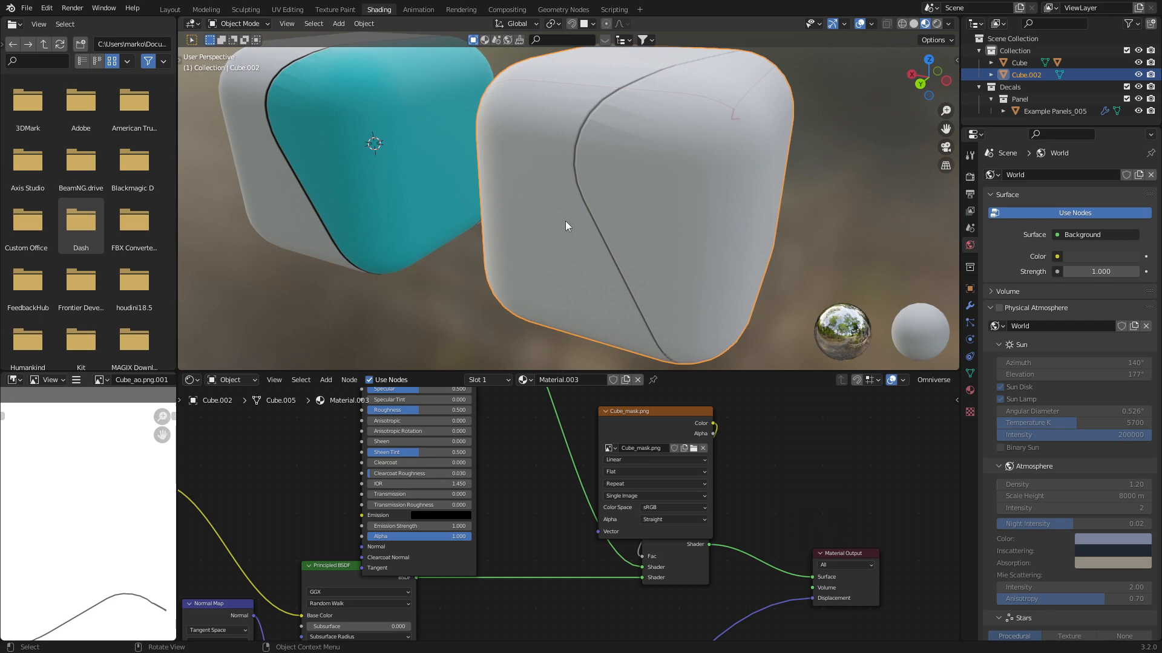
middle_click_drag(669, 78, 654, 96)
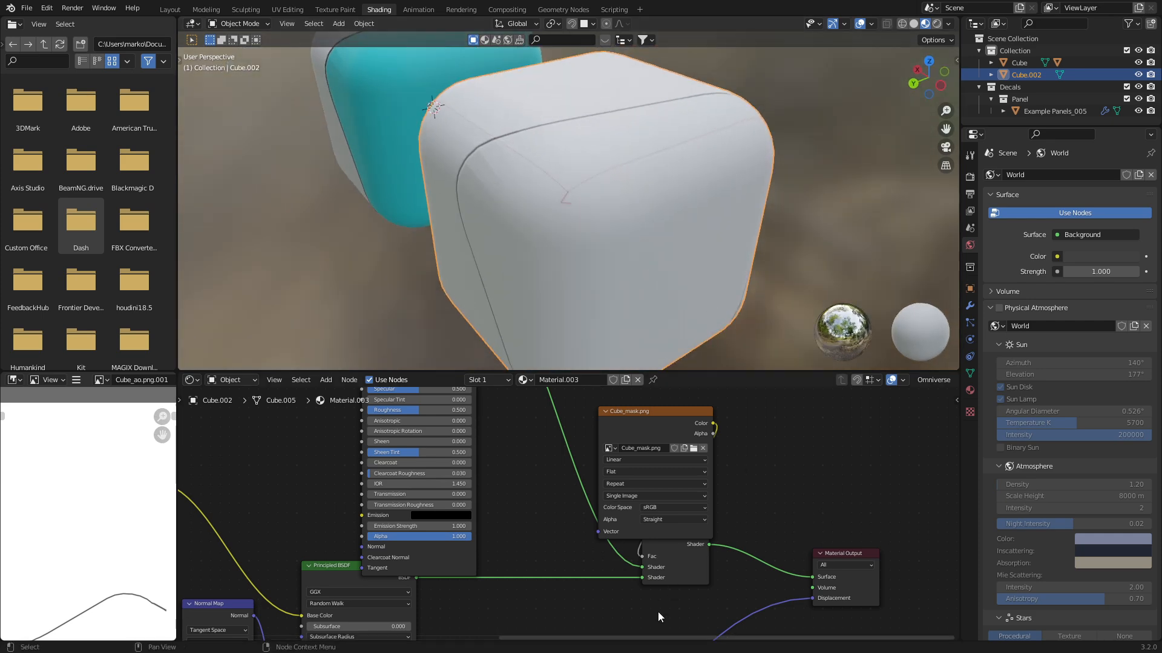
scroll(417, 422, "up", 3)
scroll(518, 467, "up", 1)
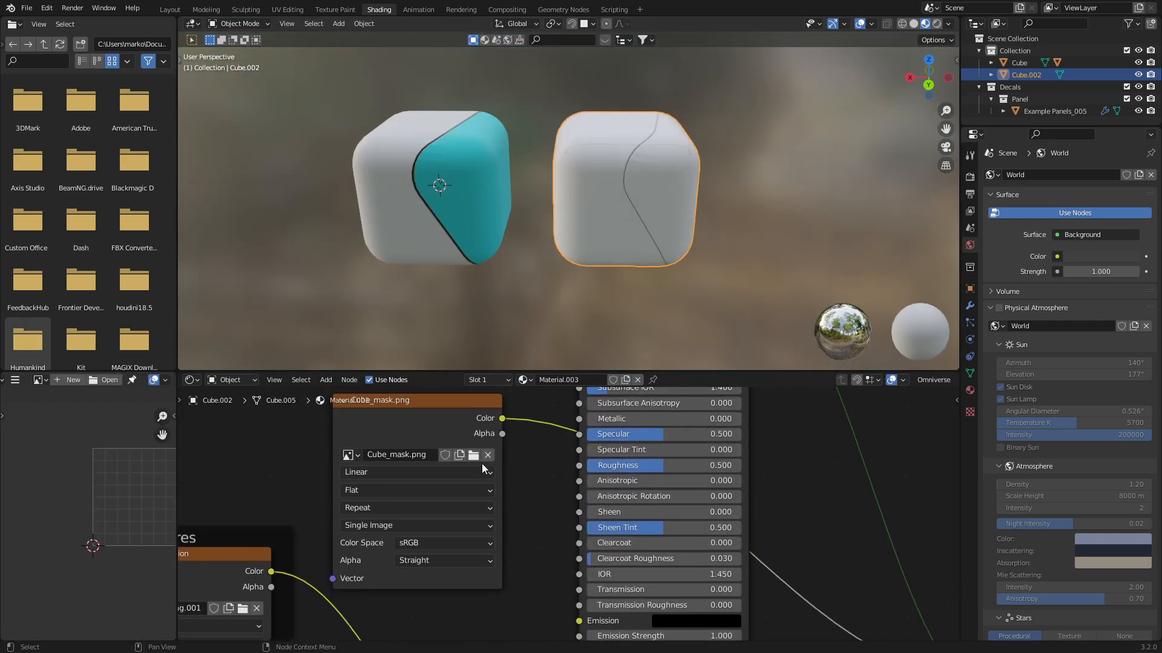
Step: Swap the mask image for Cube_normal_mask.png and inspect the red cube
left_click(475, 457)
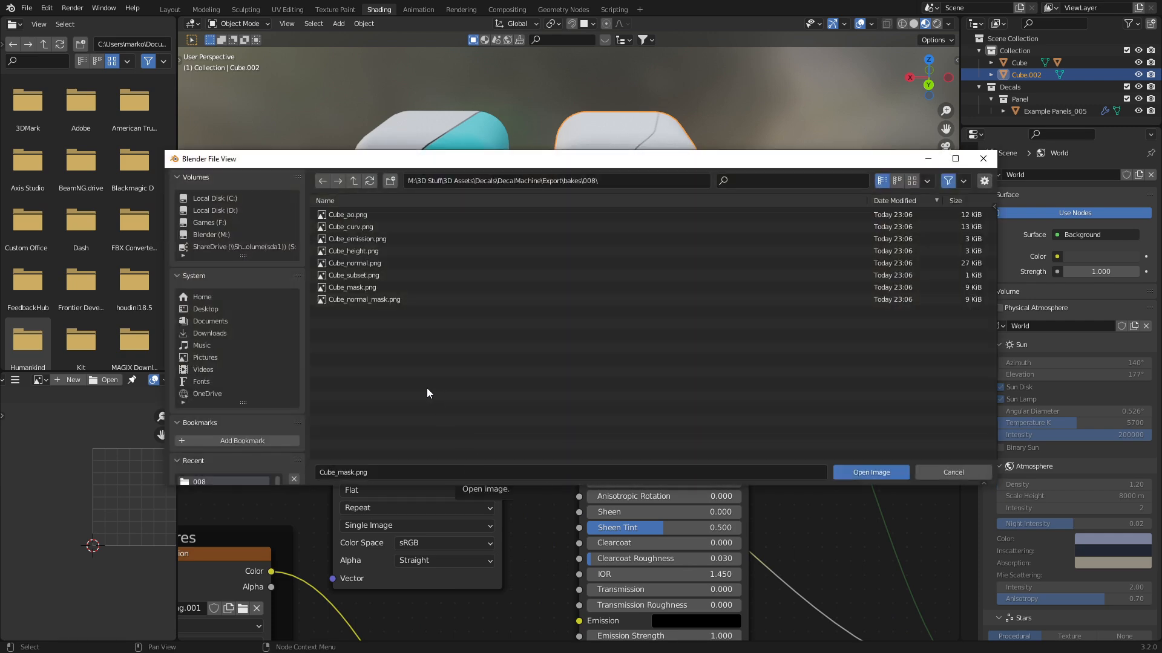
left_click(368, 300)
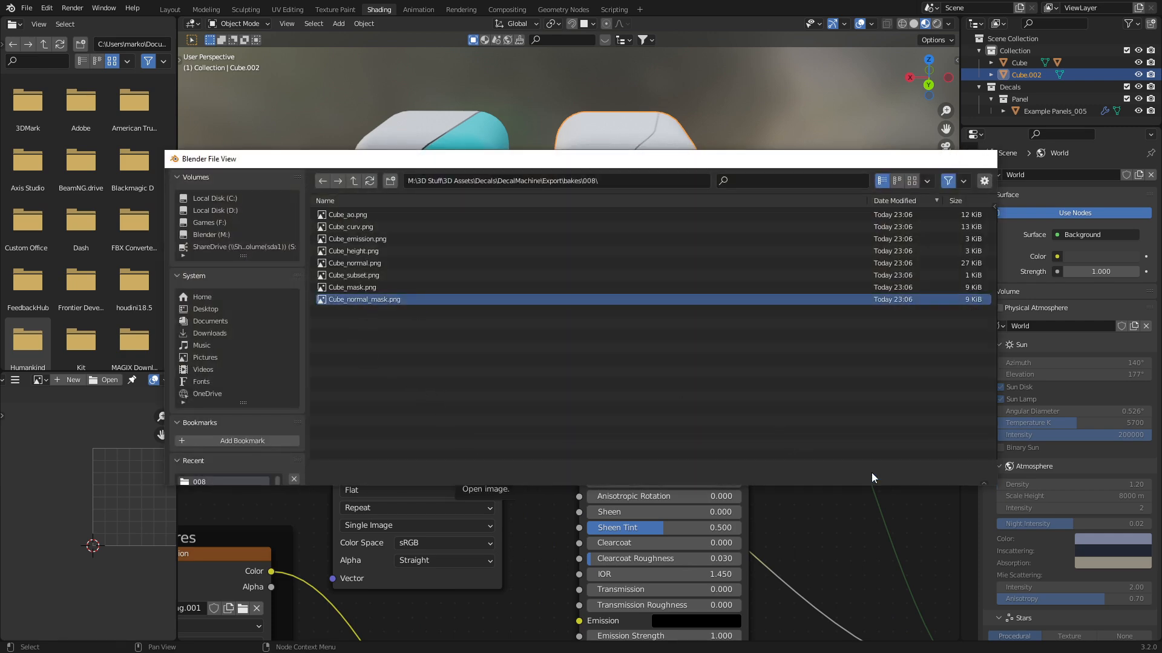
left_click(871, 473)
scroll(605, 239, "up", 2)
scroll(589, 244, "up", 4)
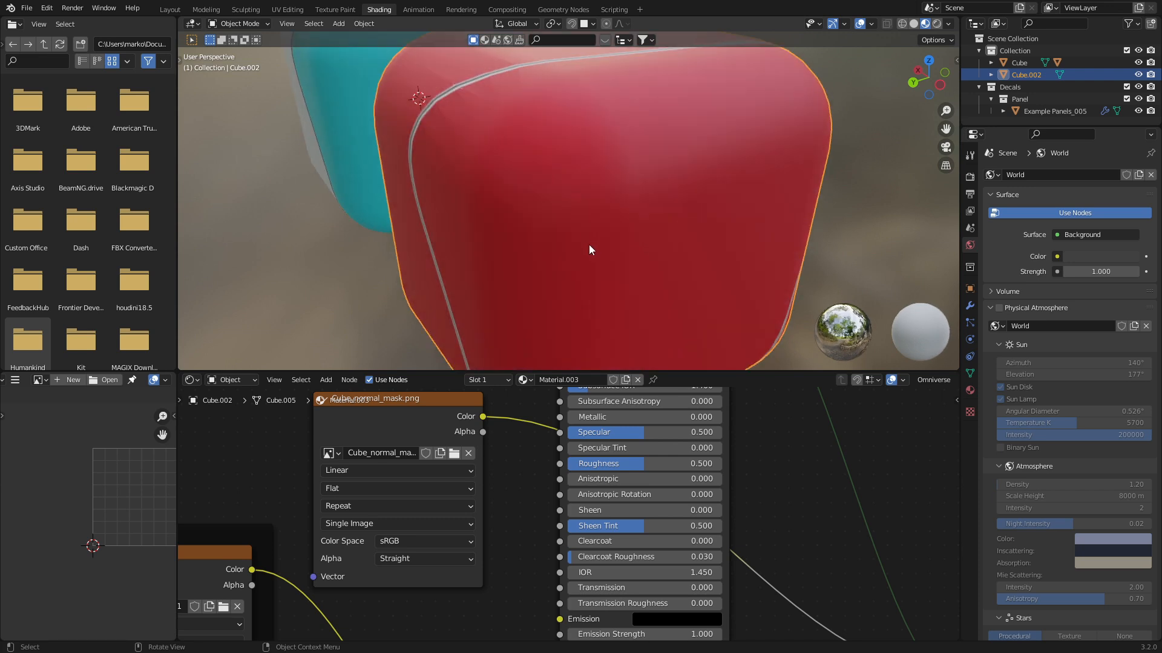
mouse_move(589, 245)
middle_mouse_down()
mouse_move(631, 271)
mouse_move(540, 201)
middle_mouse_up()
scroll(673, 138, "down", 3)
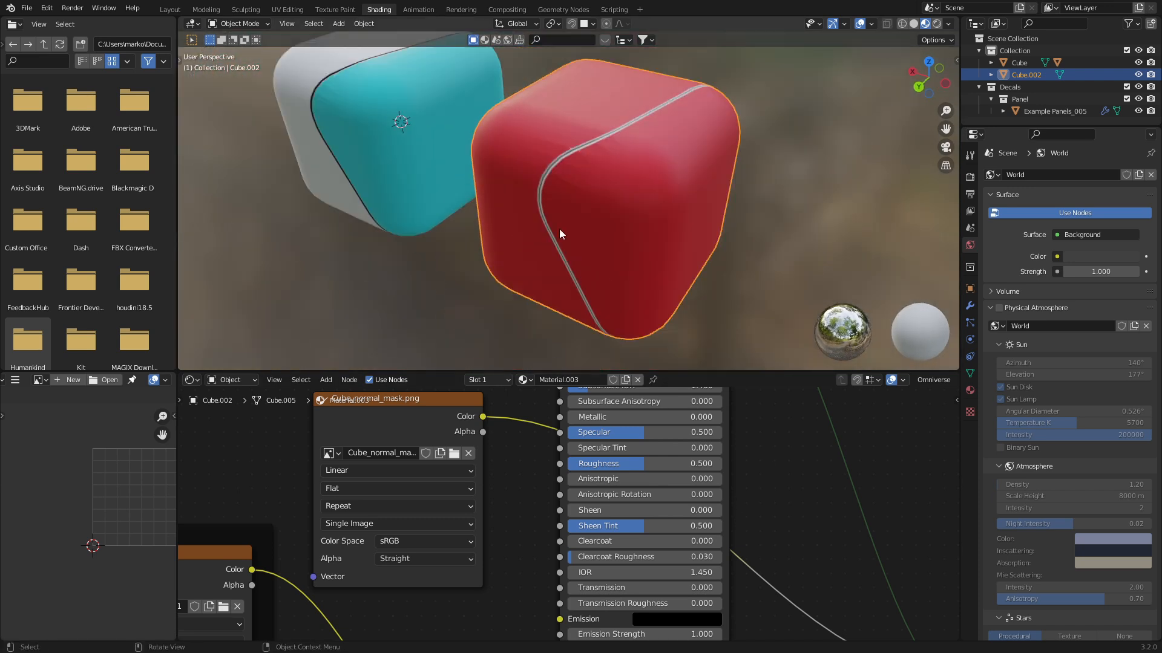
Step: Unlink the seam shader's Base Color and set it to near-black
left_click_drag(251, 570, 463, 554)
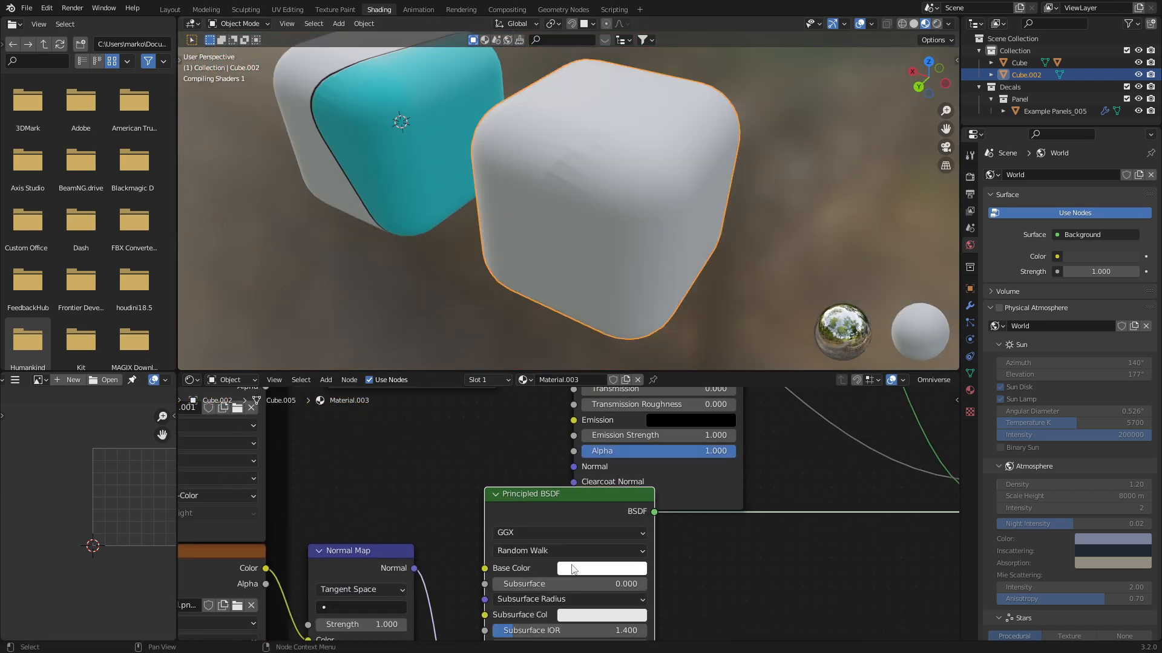
left_click(609, 568)
key("ctrl+v")
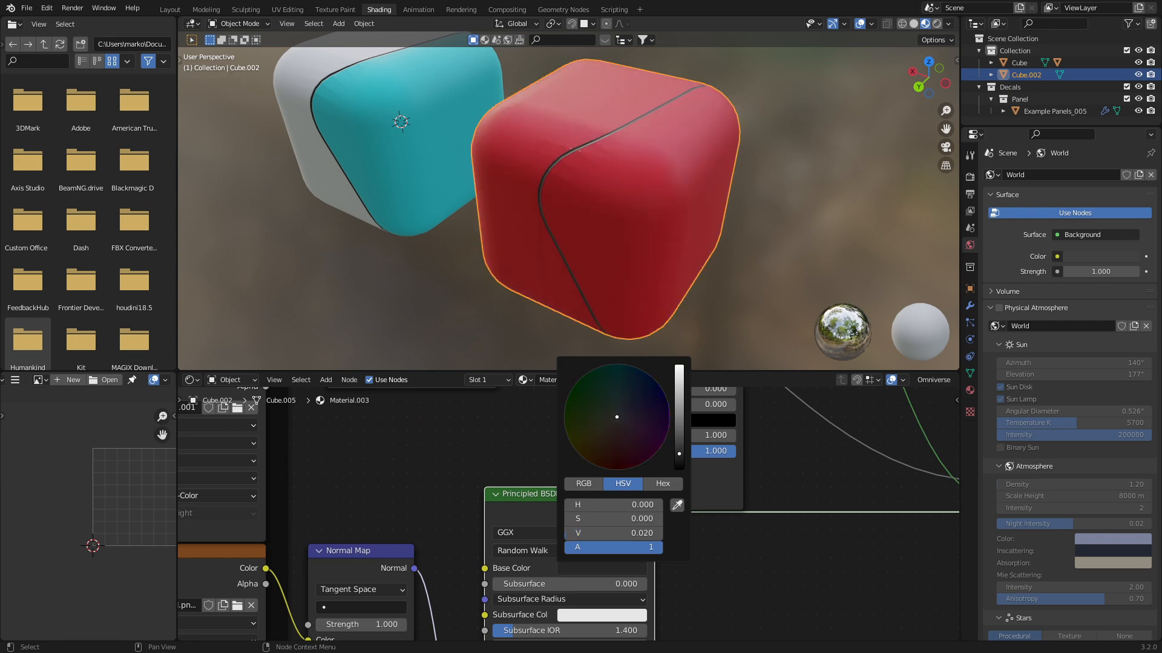